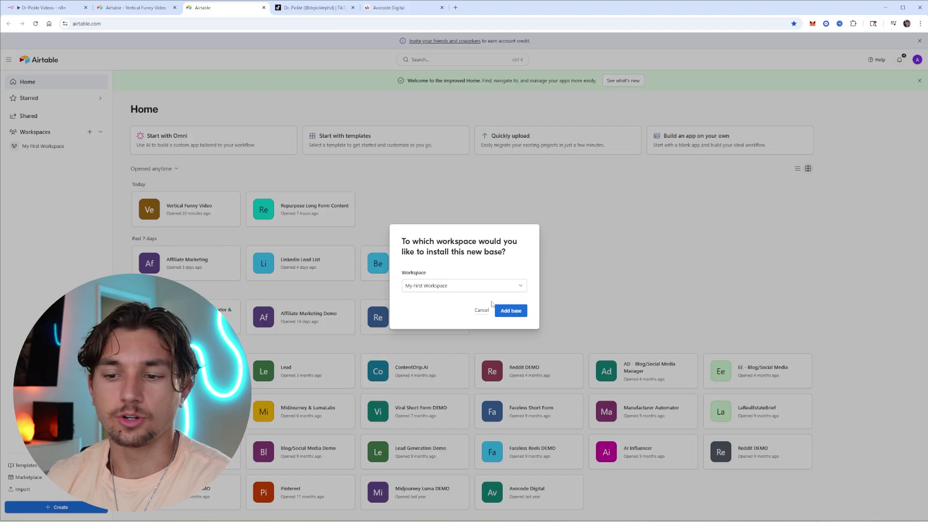
Install the new base in My First Workspace and open its Videos and Actor tables.
left_click(512, 312)
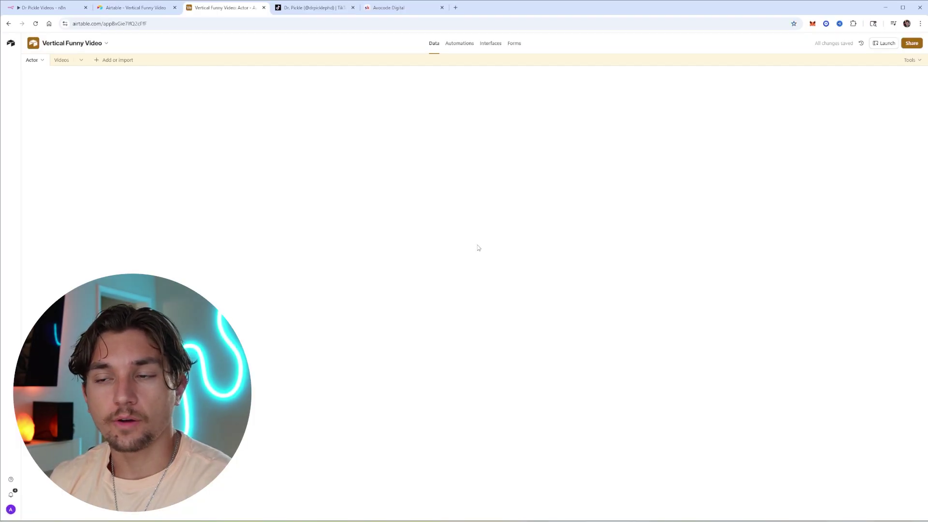
left_click(57, 63)
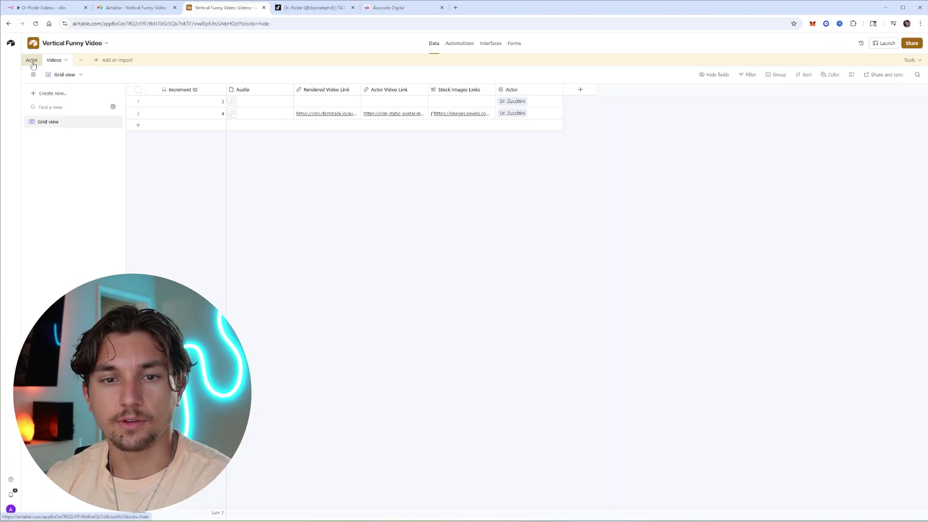
left_click(32, 61)
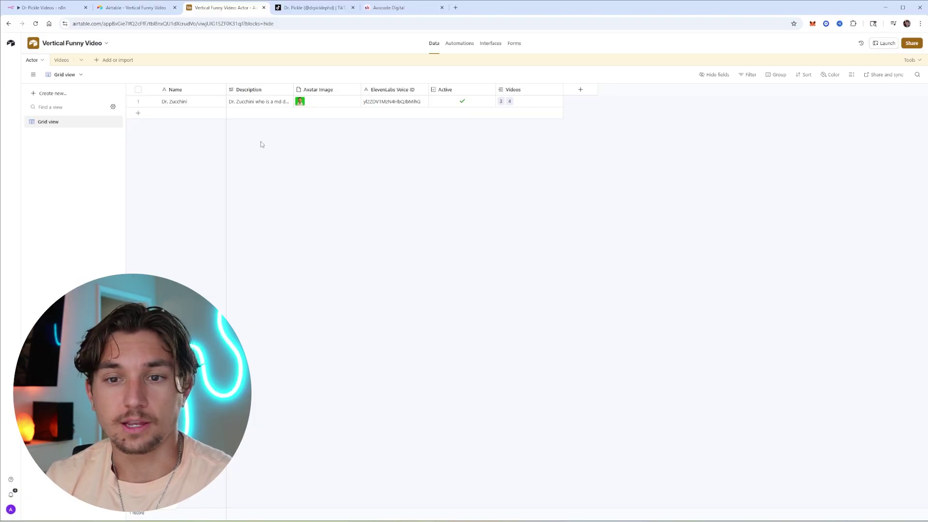
Add a second actor record with the character's name and a description of a nutritionist explaining what's best to eat.
left_click(190, 114)
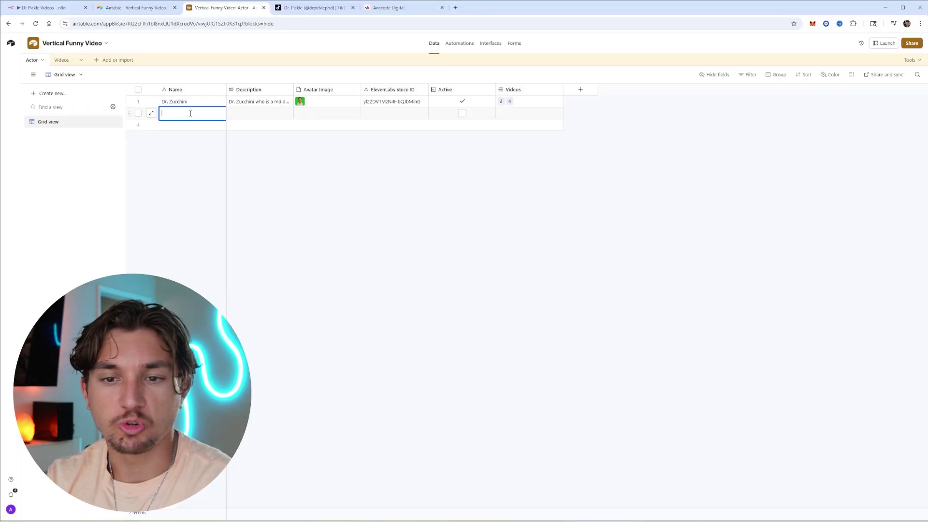
type("Stacy")
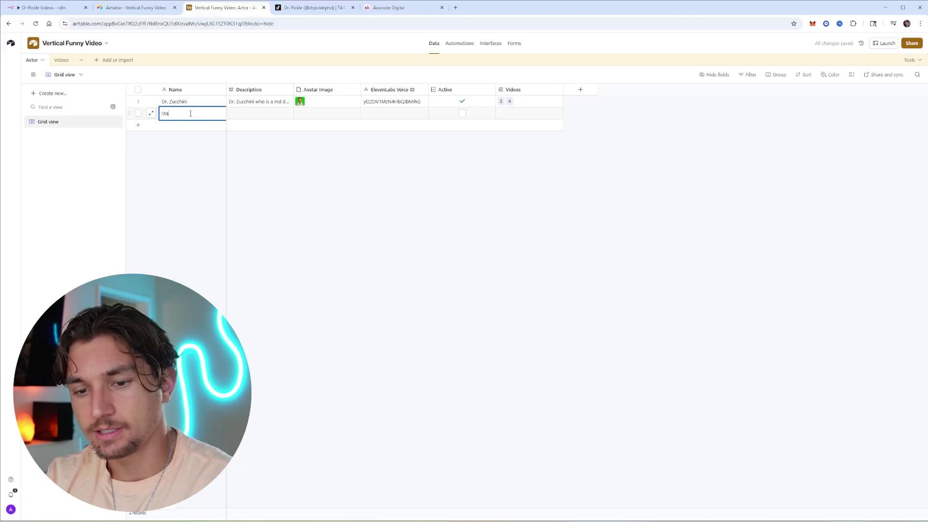
left_click(242, 114)
type("Sta")
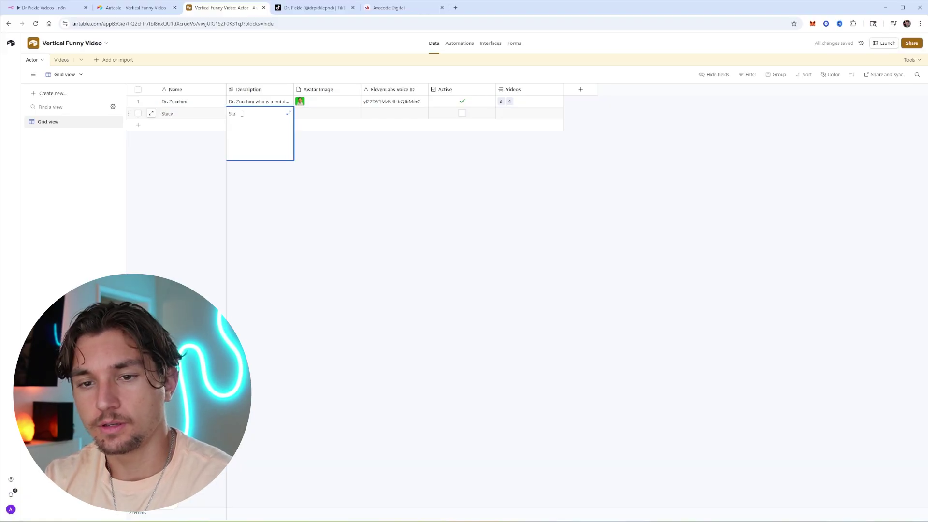
type("cy is a nutritionist explaining what's best to eat")
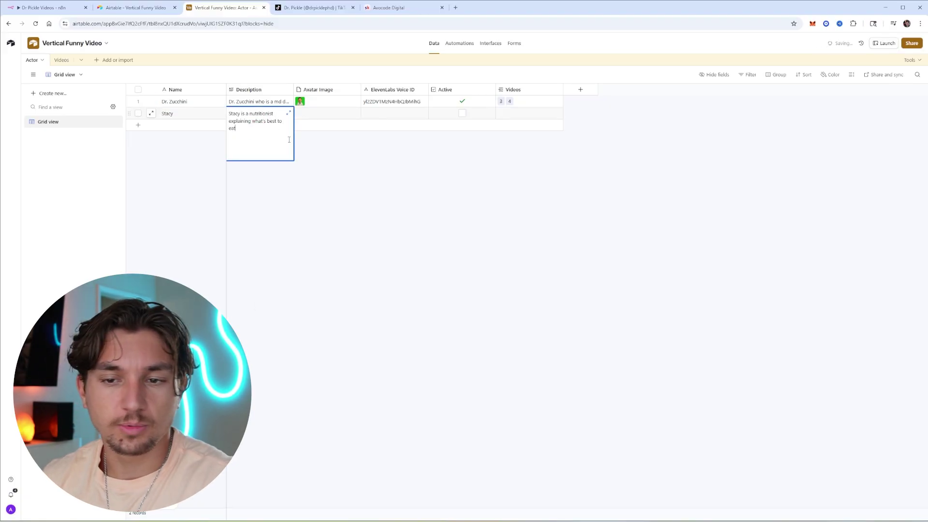
left_click(328, 158)
View Dr. Zucchini's avatar image at full size and return to the new actor's empty Avatar Image cell.
left_click(325, 116)
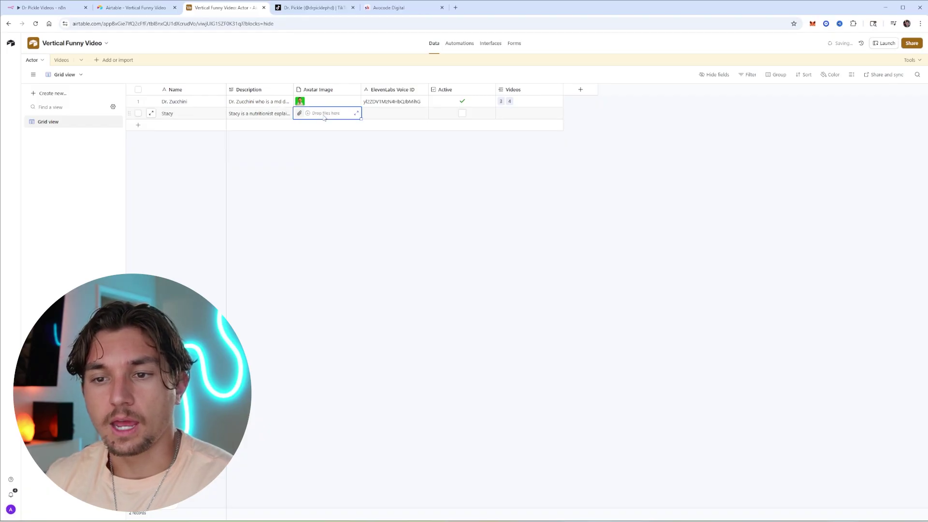
left_click(299, 101)
left_click(300, 101)
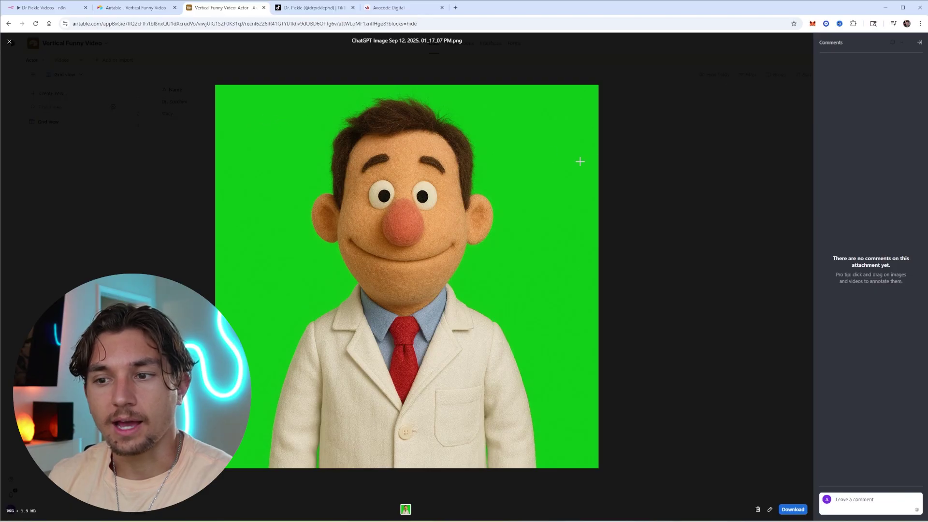
left_click(636, 163)
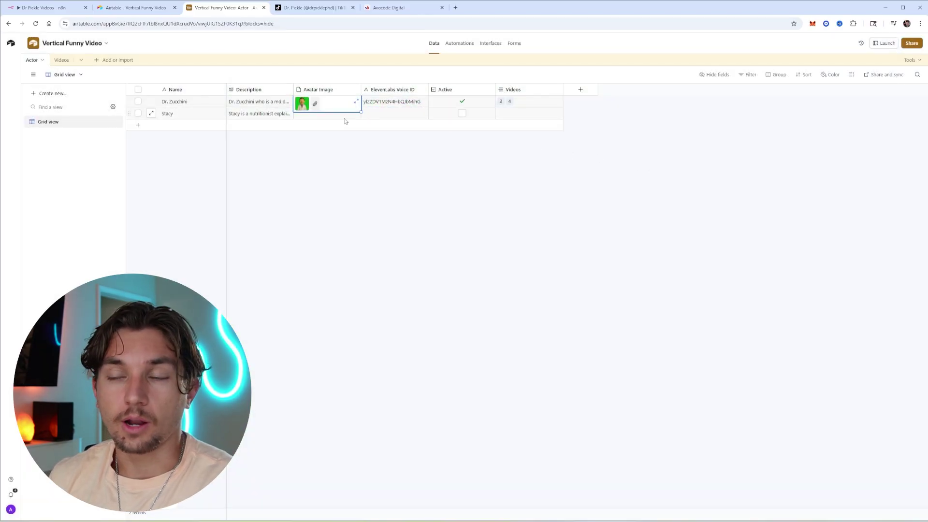
left_click(318, 116)
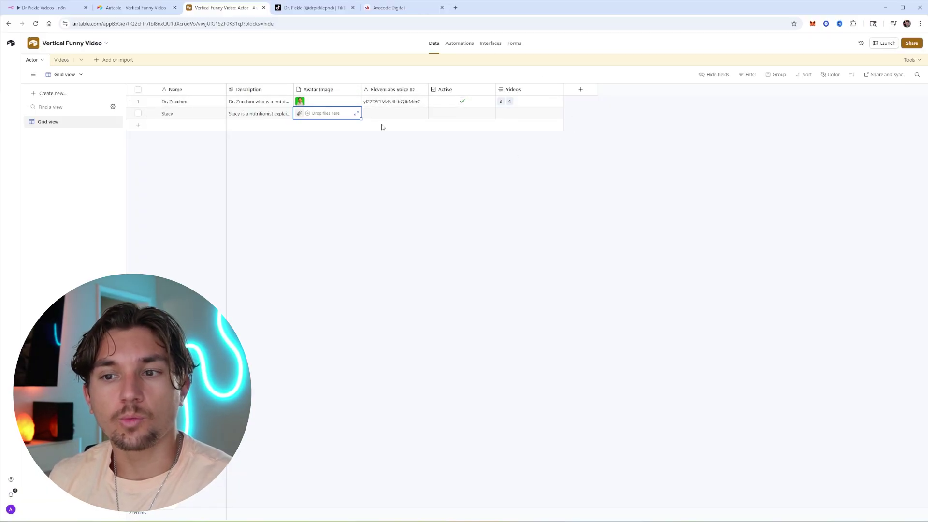
Open ElevenLabs in a new browser tab, browse the voice library and copy the voice ID of Serafina - Flirty Sensual Temptress.
left_click(455, 8)
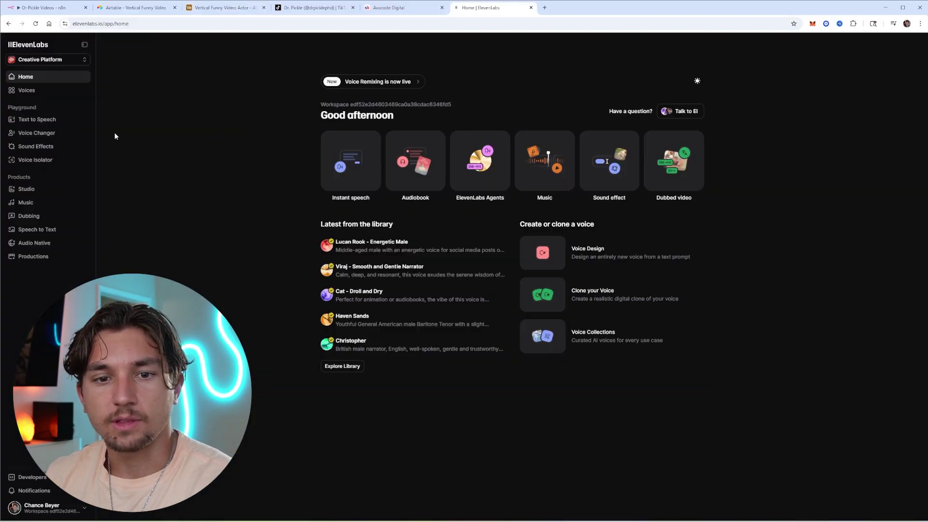
left_click(33, 91)
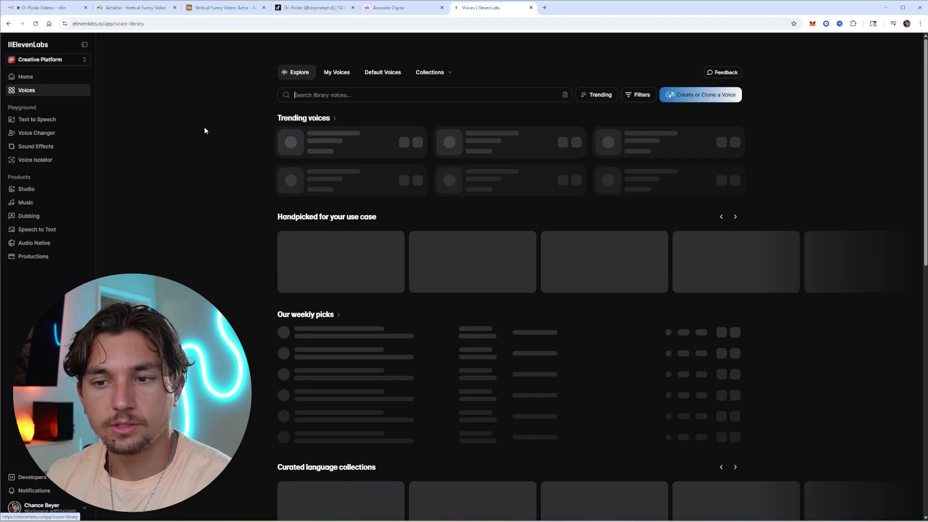
scroll(426, 145, "down", 2)
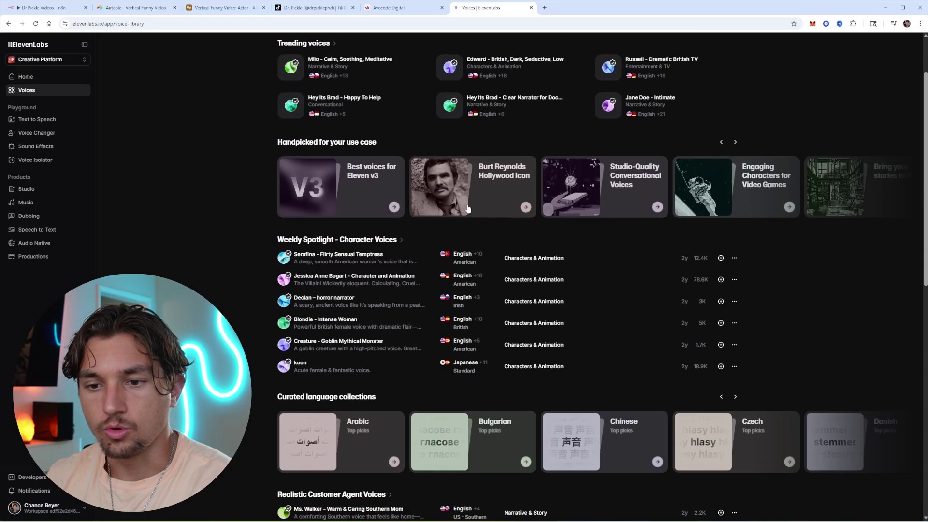
scroll(484, 257, "down", 8)
scroll(540, 258, "up", 4)
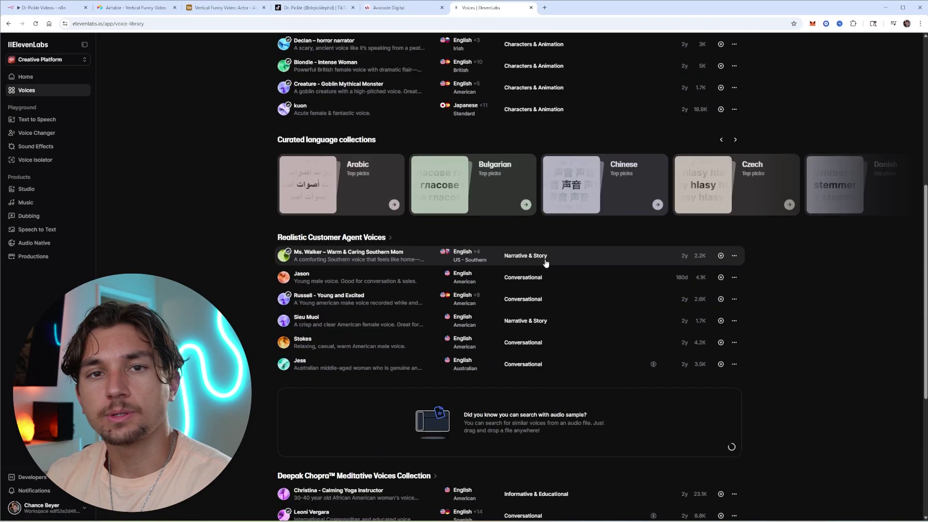
scroll(541, 259, "up", 4)
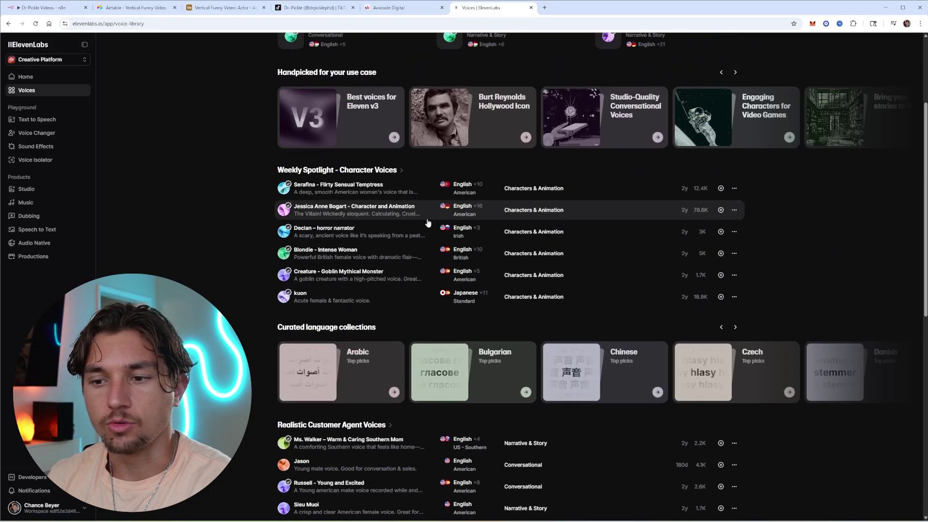
scroll(428, 223, "up", 2)
left_click(734, 263)
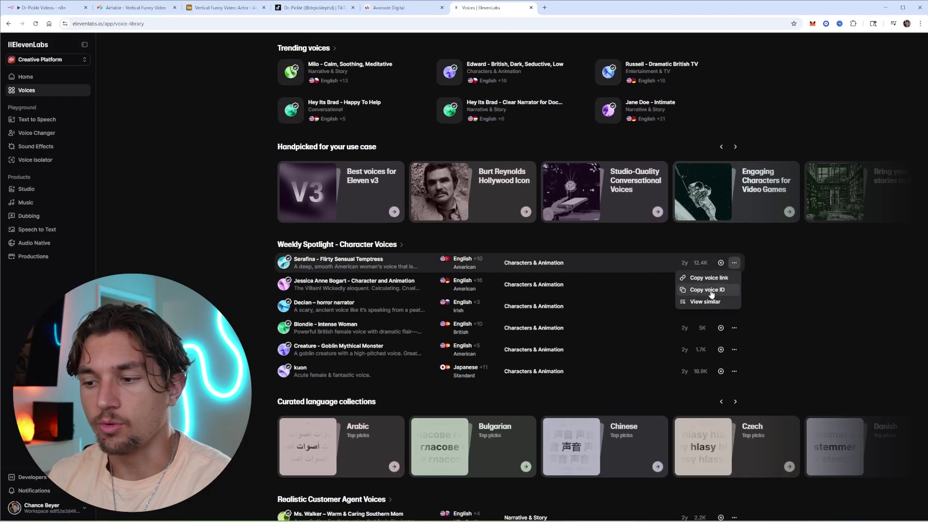
left_click(709, 291)
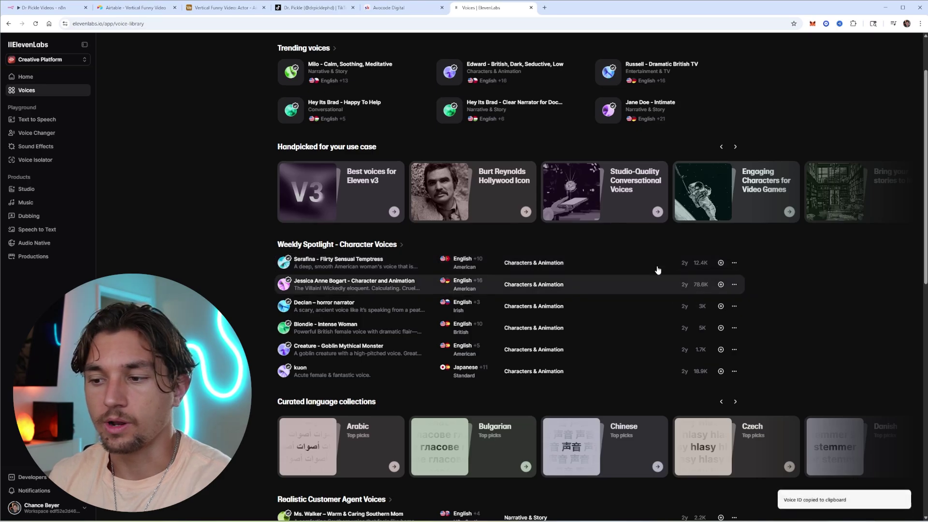
Back in Airtable, paste the voice ID into the new actor's record, mark that actor active and deactivate Dr. Zucchini.
left_click(225, 7)
left_click(380, 114)
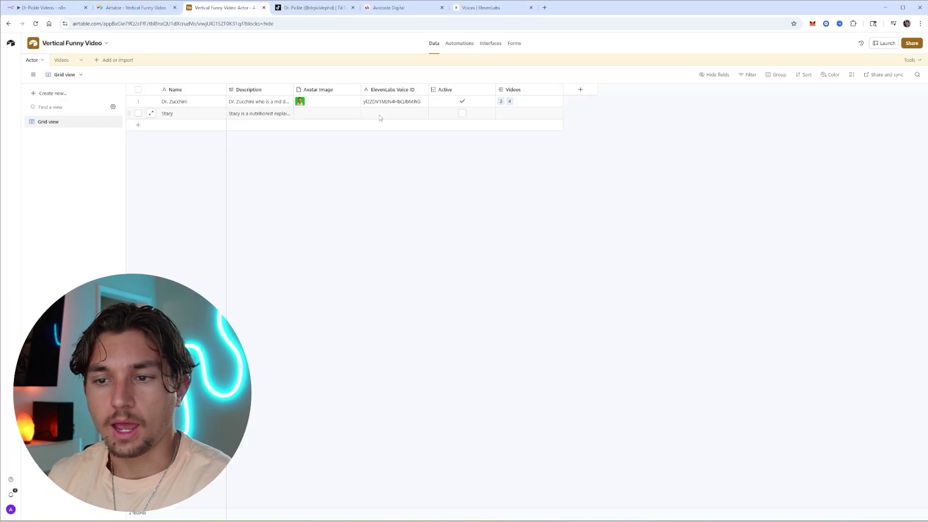
key("ctrl+v")
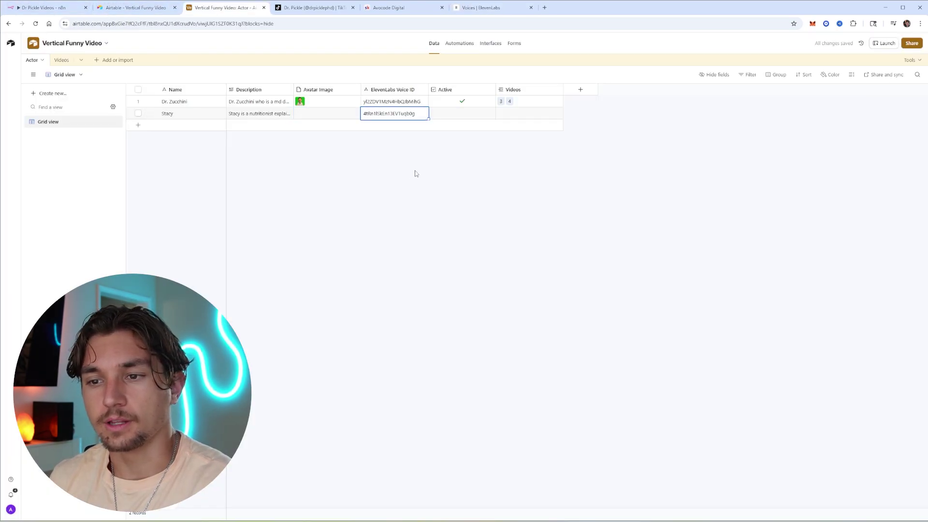
left_click(462, 114)
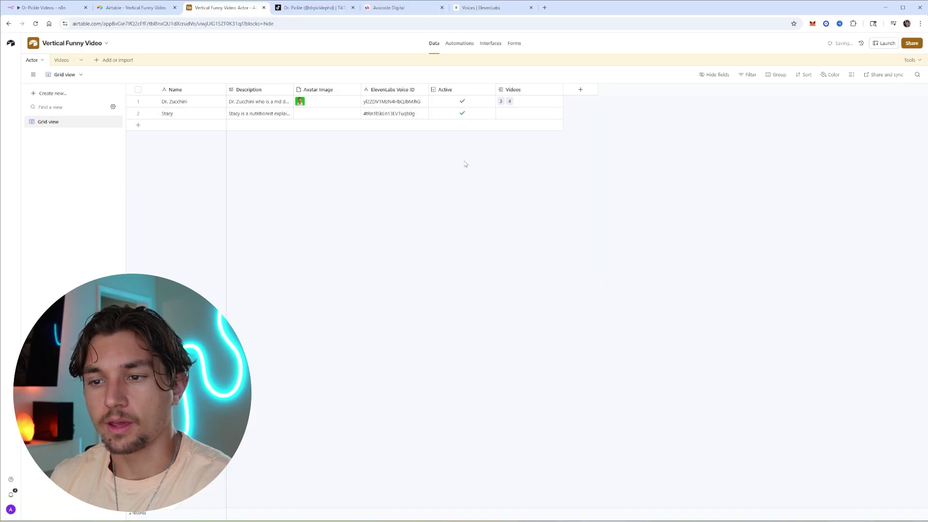
left_click(463, 101)
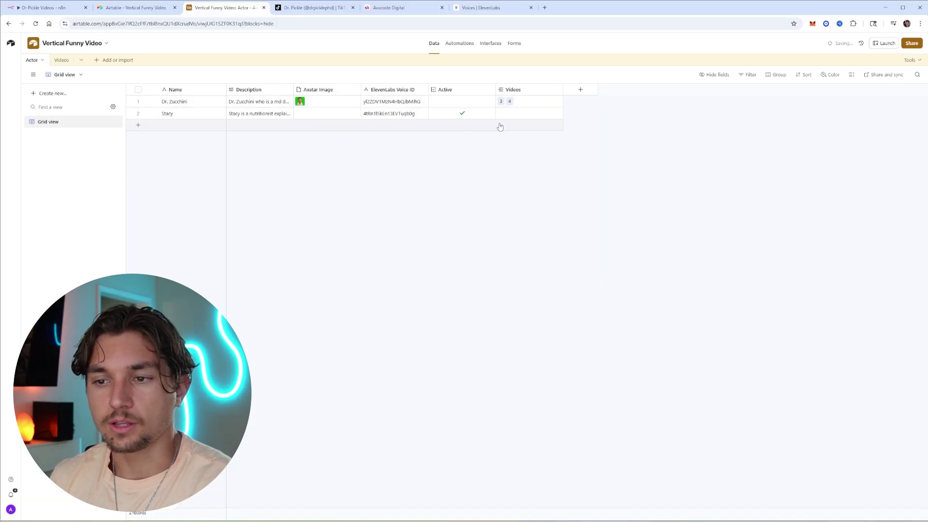
Copy Dr. Zucchini's avatar image into the new actor's Avatar Image cell.
left_click(306, 107)
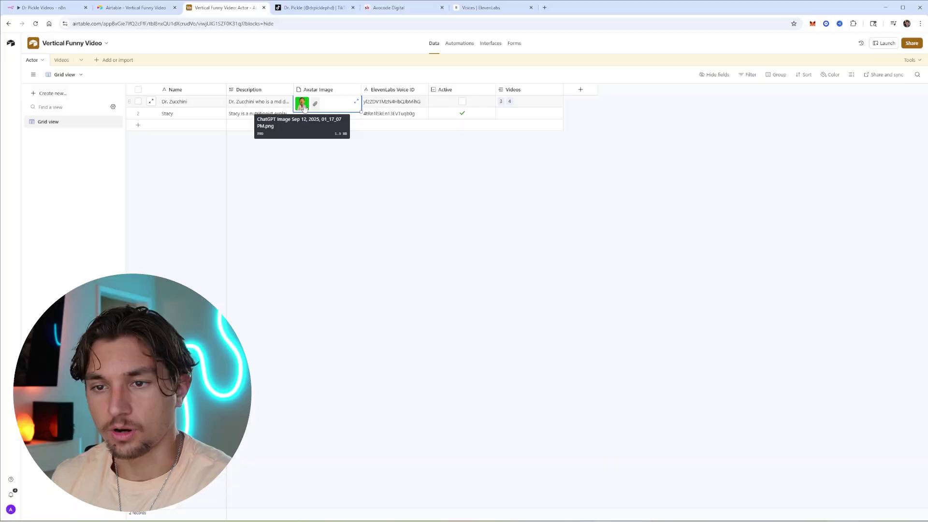
left_click(303, 104)
key("Escape")
key("ctrl+v")
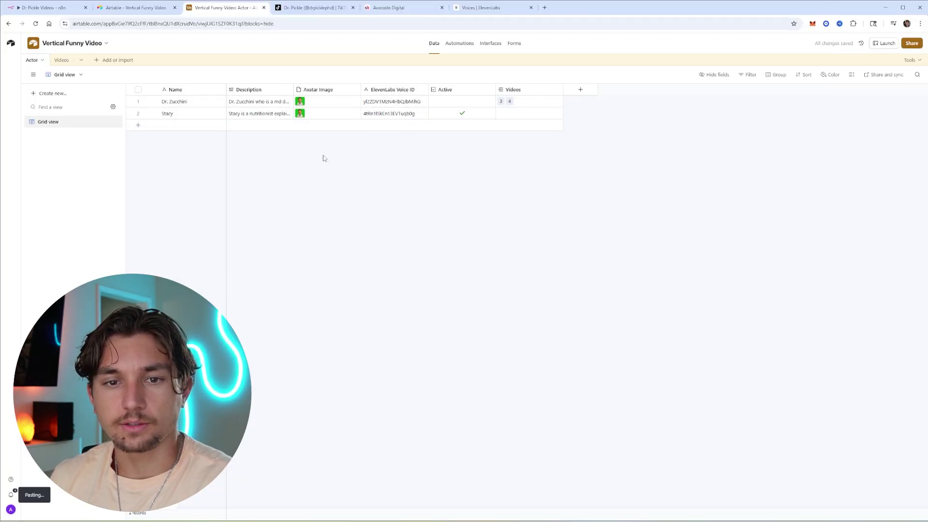
Examine the fields and linked actor in the Videos table, and return to the Actor table.
left_click(53, 60)
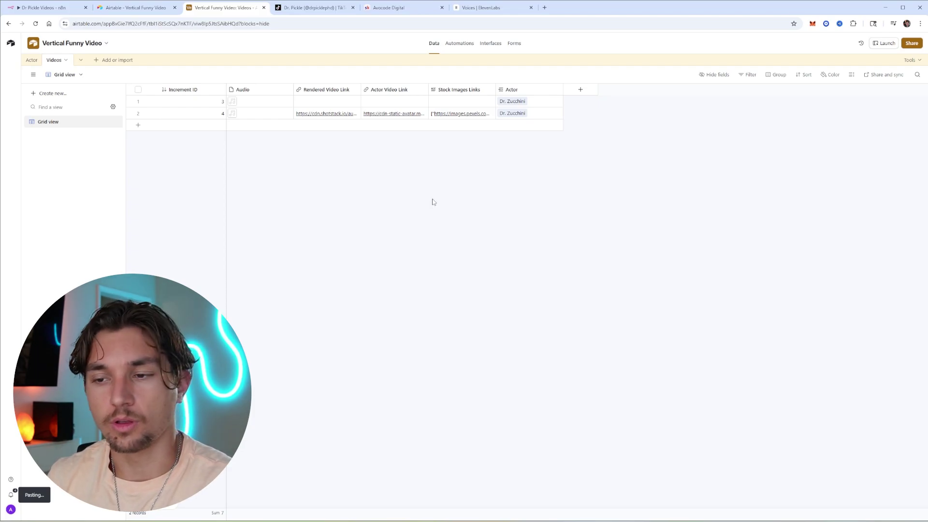
left_click(535, 117)
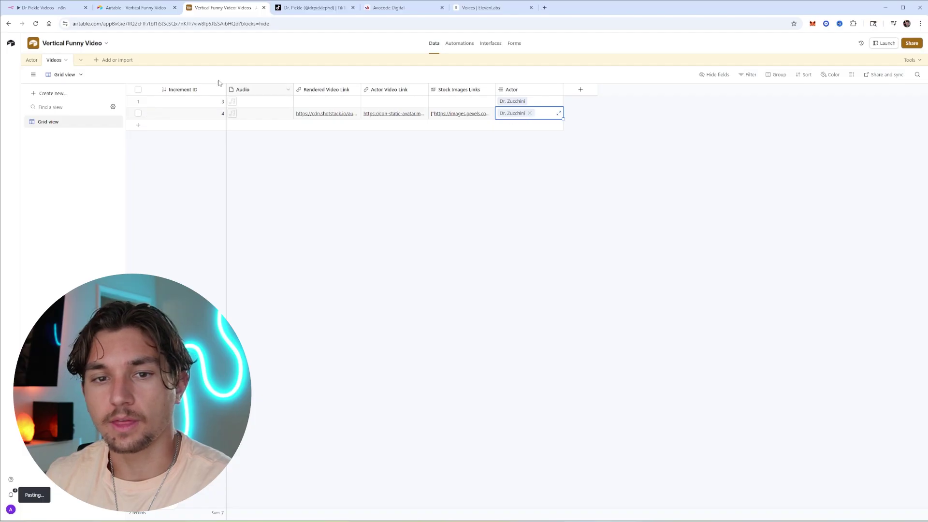
left_click(32, 60)
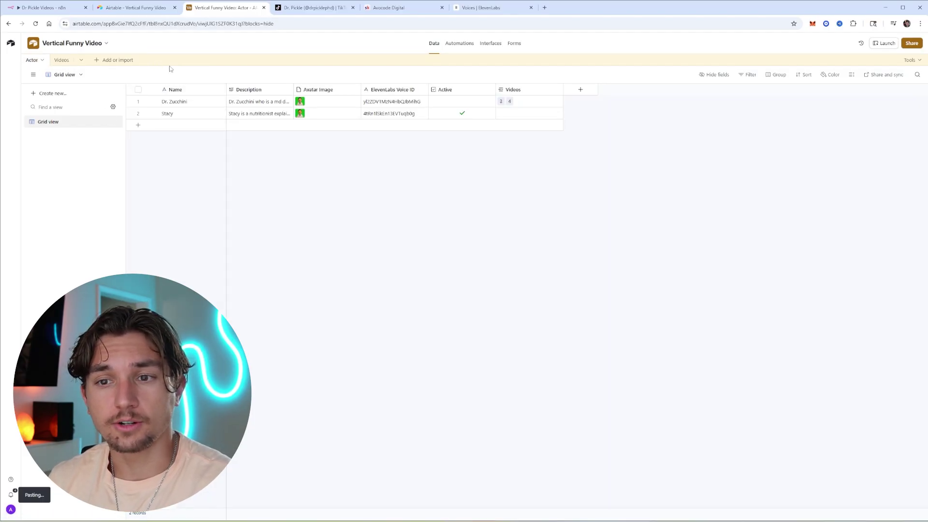
Switch to n8n and create a new workflow named Vertical Funny Videos Demo.
left_click(55, 10)
left_click(690, 50)
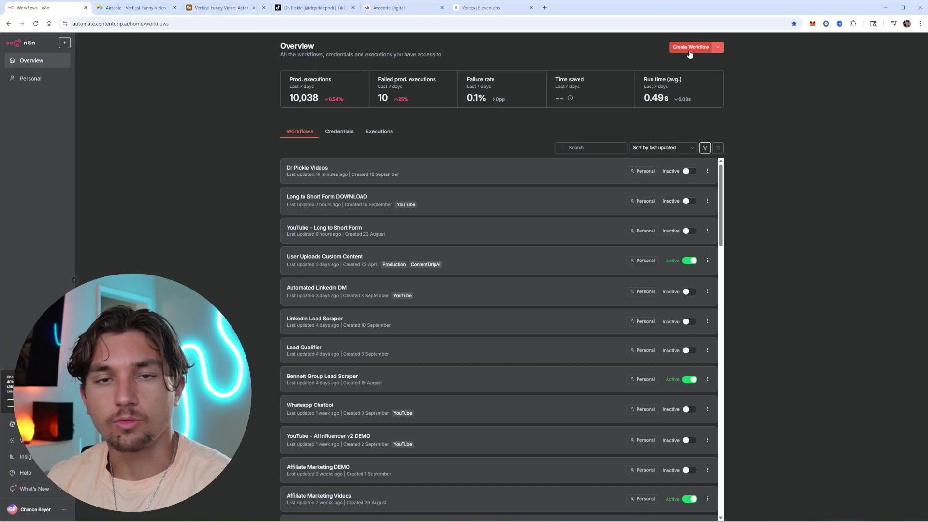
key("ctrl+v")
key("Return")
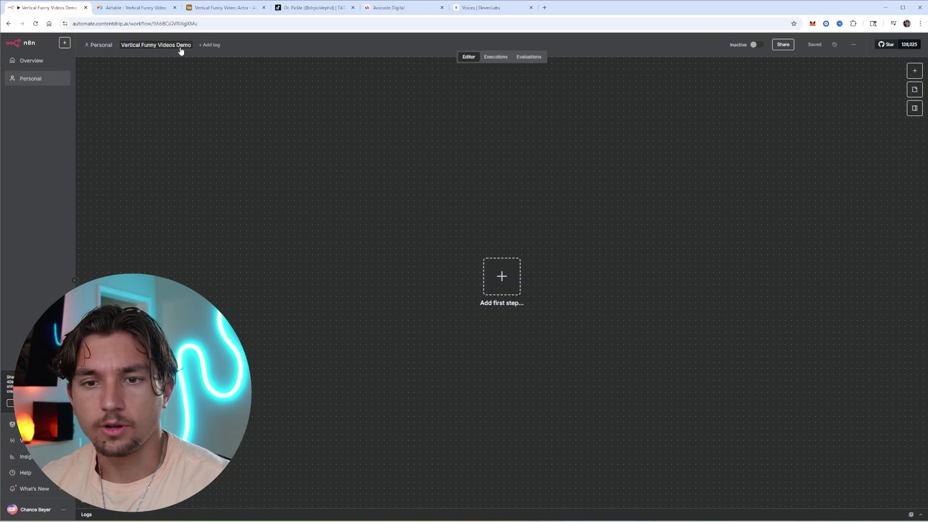
Switch to Airtable, close the extra Airtable browser tab and rename the base as Vertical Funny Video DEMO.
left_click(212, 8)
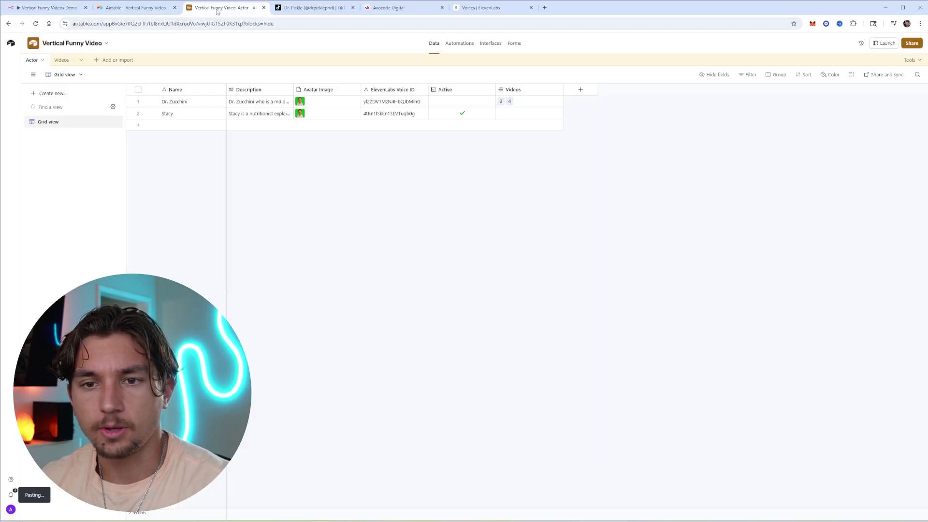
left_click(175, 7)
left_click(106, 44)
left_click(116, 73)
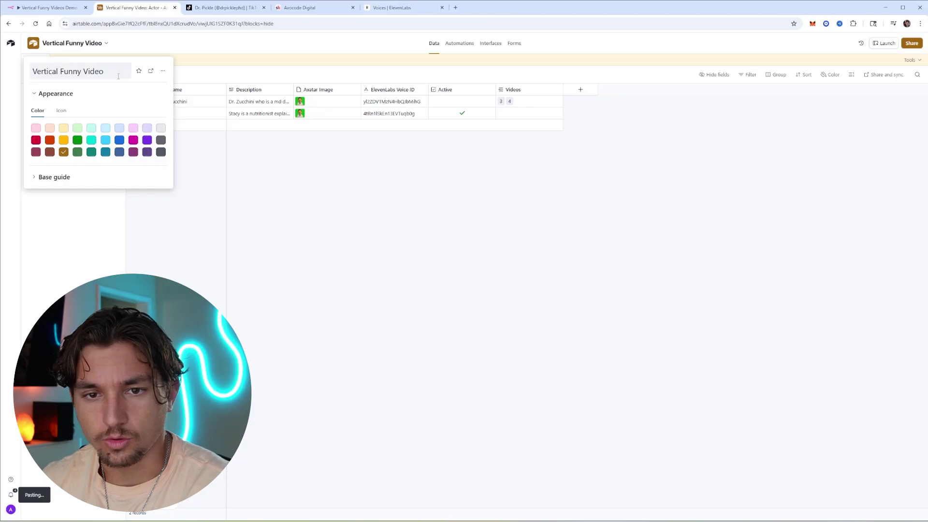
type("DEMO")
key("Return")
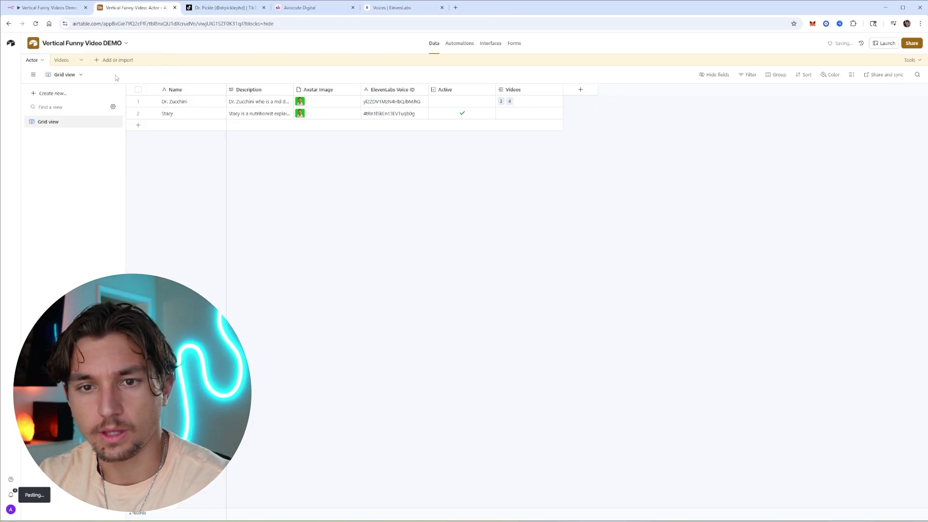
Return to n8n and add a Schedule Trigger as the workflow's first step.
key("ctrl+1")
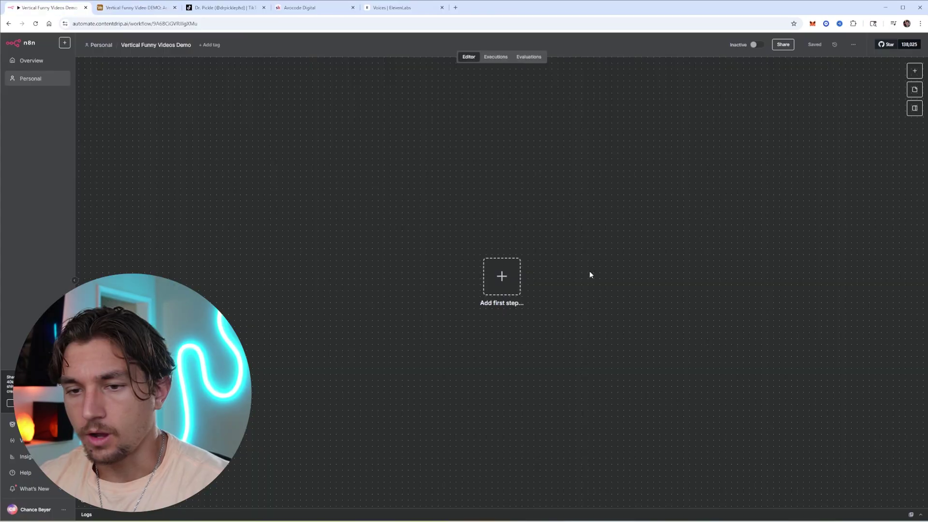
left_click(502, 277)
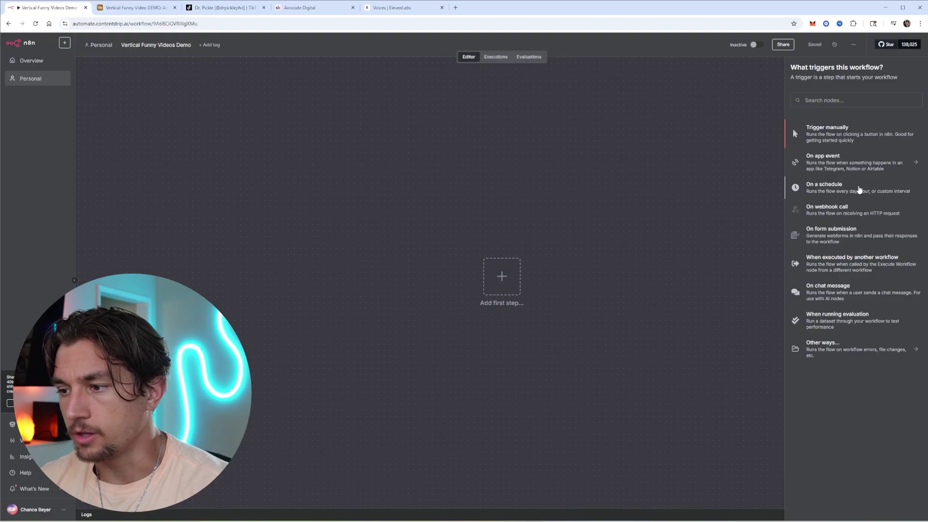
left_click(859, 189)
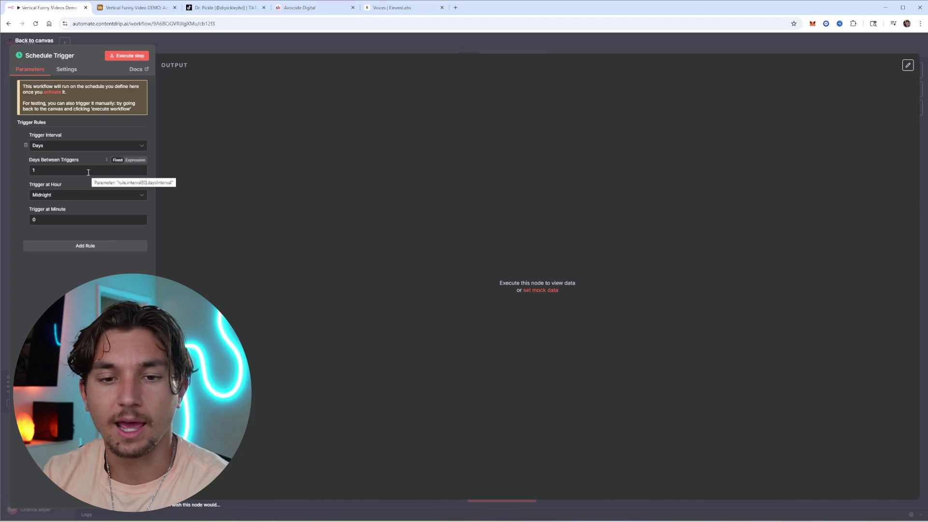
Set the Schedule Trigger's hour to Noon and return to the canvas.
left_click(83, 195)
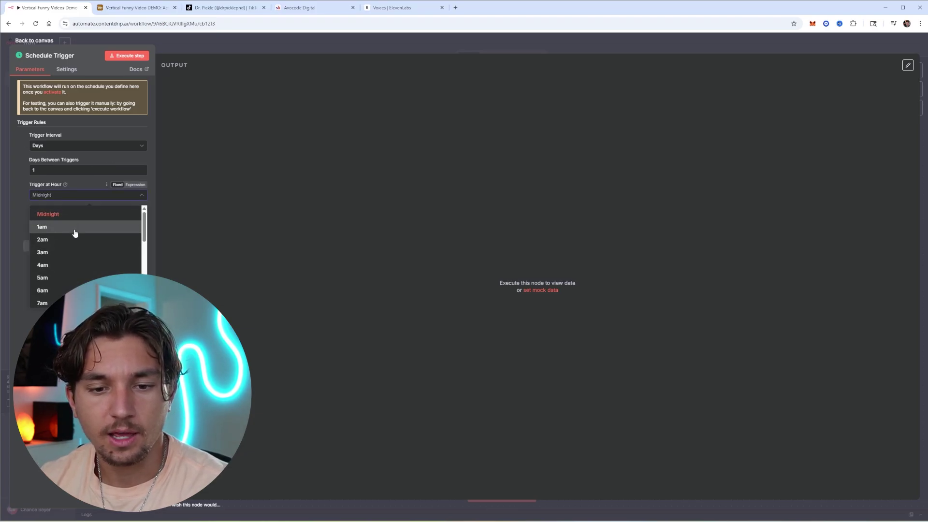
scroll(75, 242, "down", 2)
scroll(72, 251, "down", 1)
left_click(71, 256)
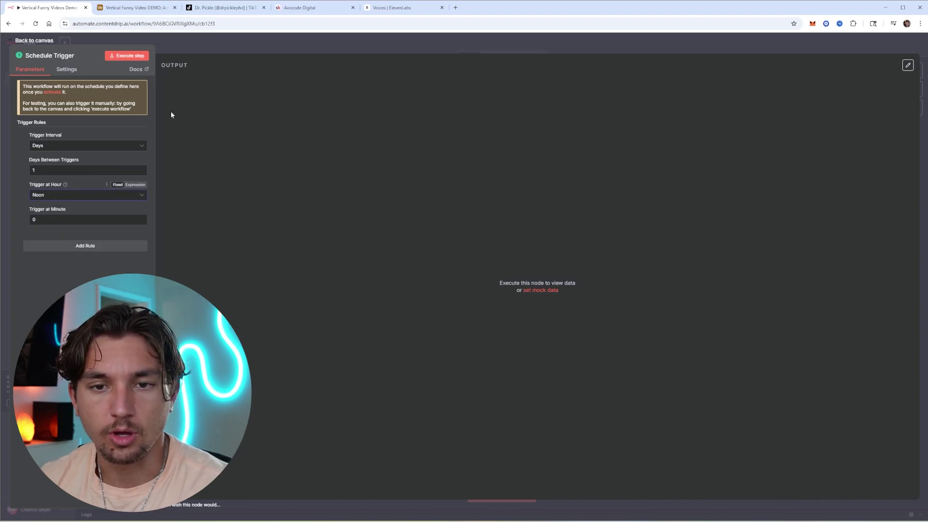
key("Escape")
Add an Airtable Search records node after the Schedule Trigger.
left_click(544, 282)
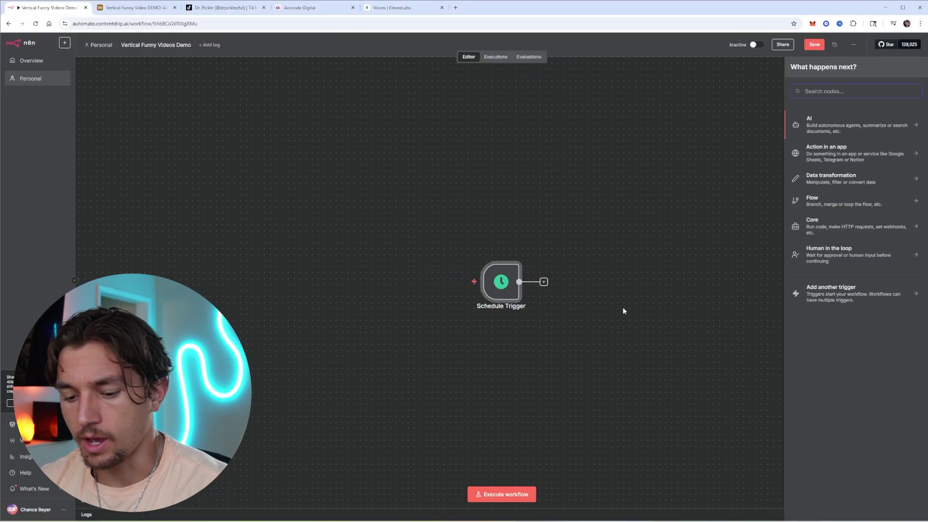
type("airtable")
key("Return")
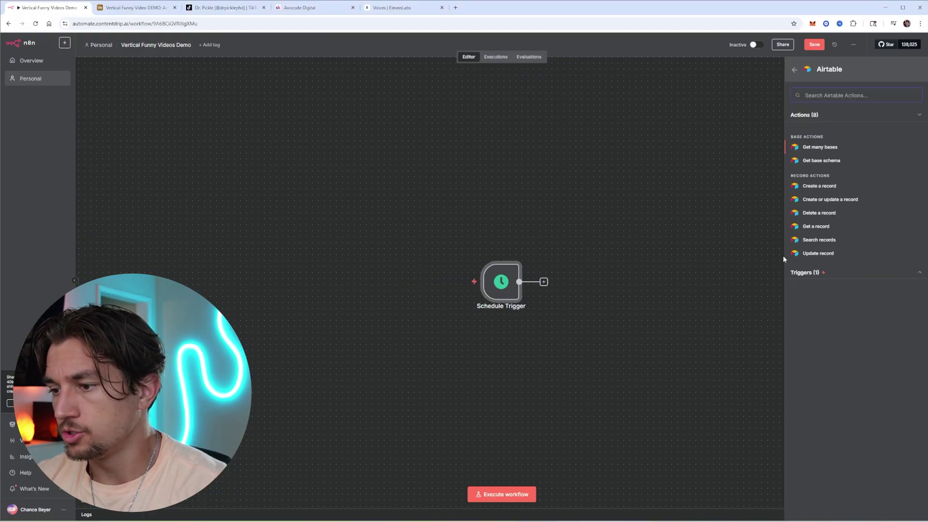
left_click(820, 240)
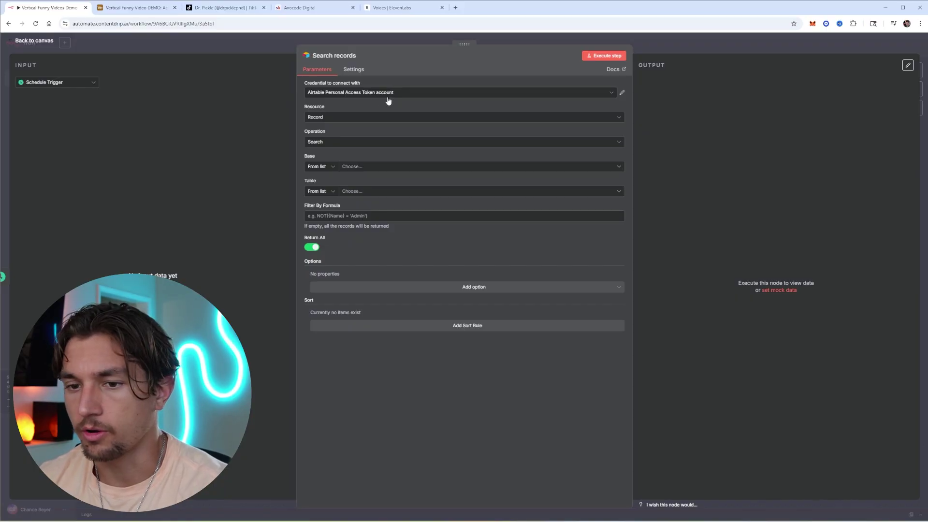
Set the record search to the Vertical Funny Video DEMO base and its Actor table.
left_click(377, 166)
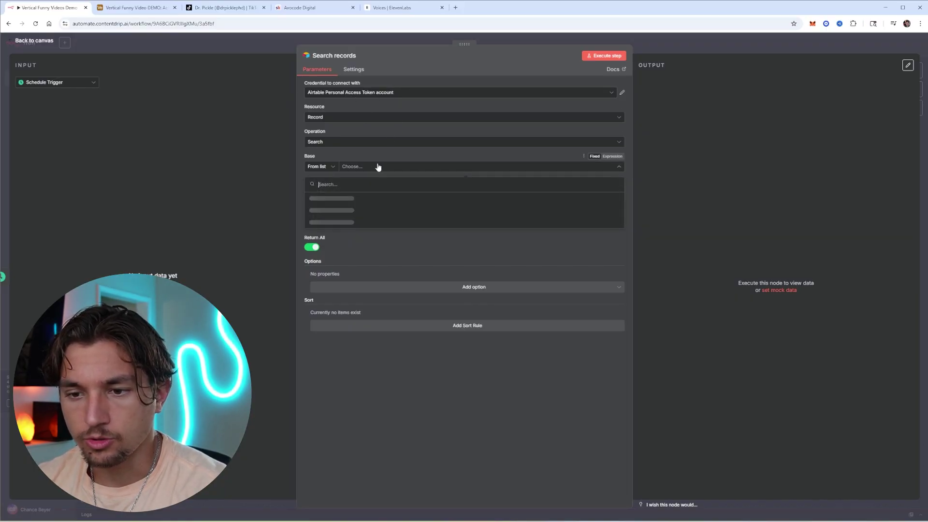
scroll(387, 236, "down", 5)
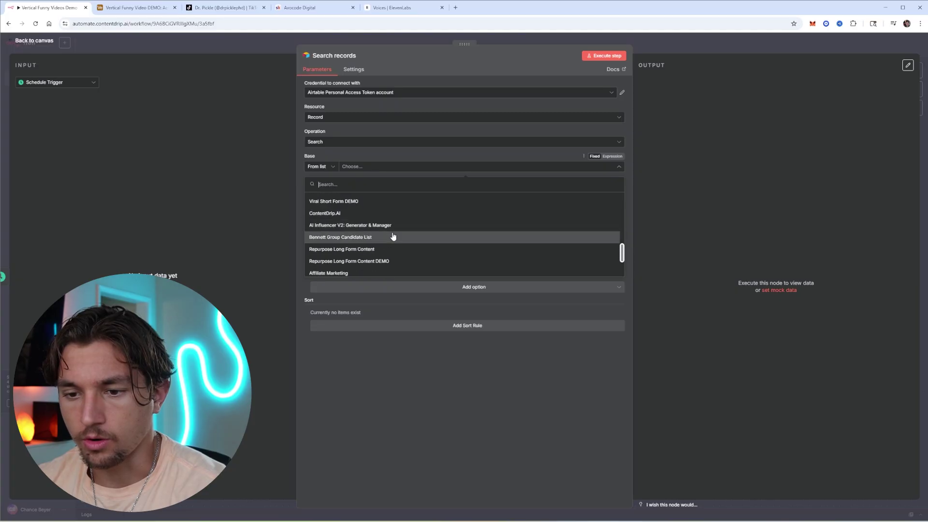
scroll(393, 236, "down", 3)
left_click(385, 259)
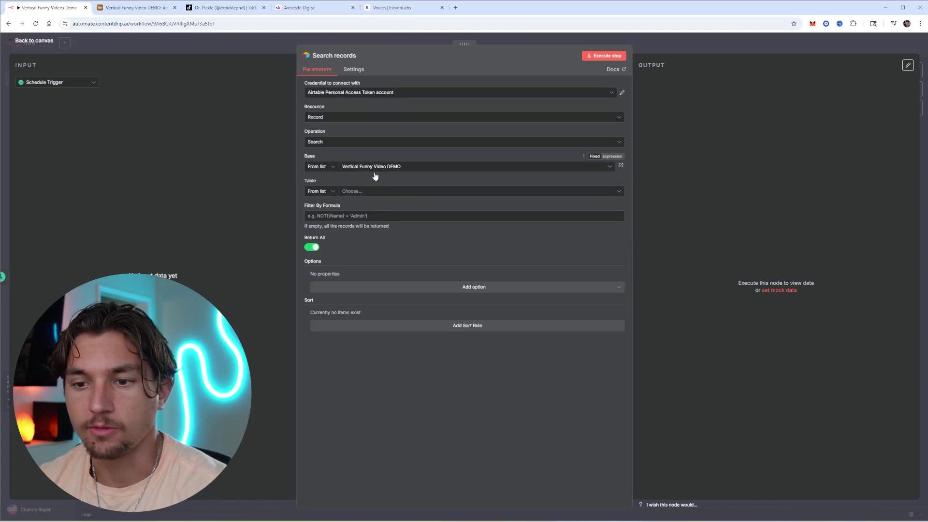
left_click(376, 193)
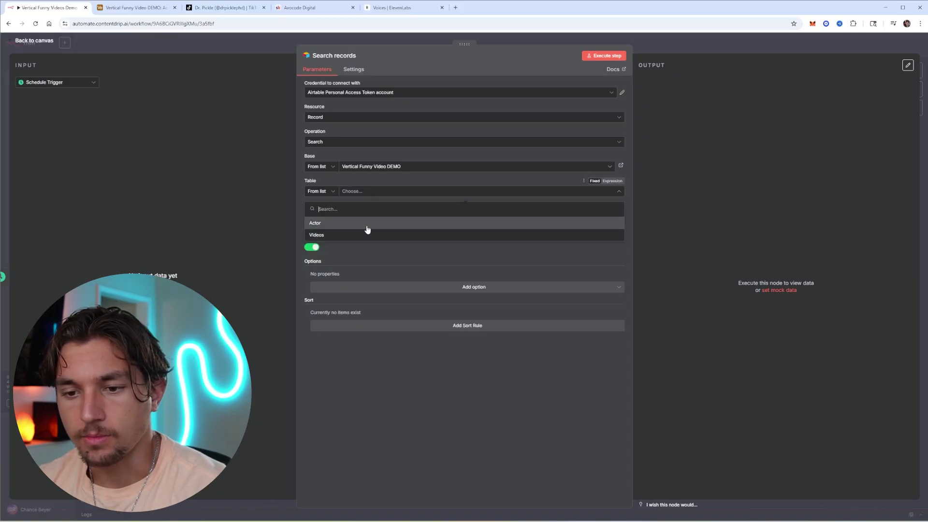
left_click(367, 225)
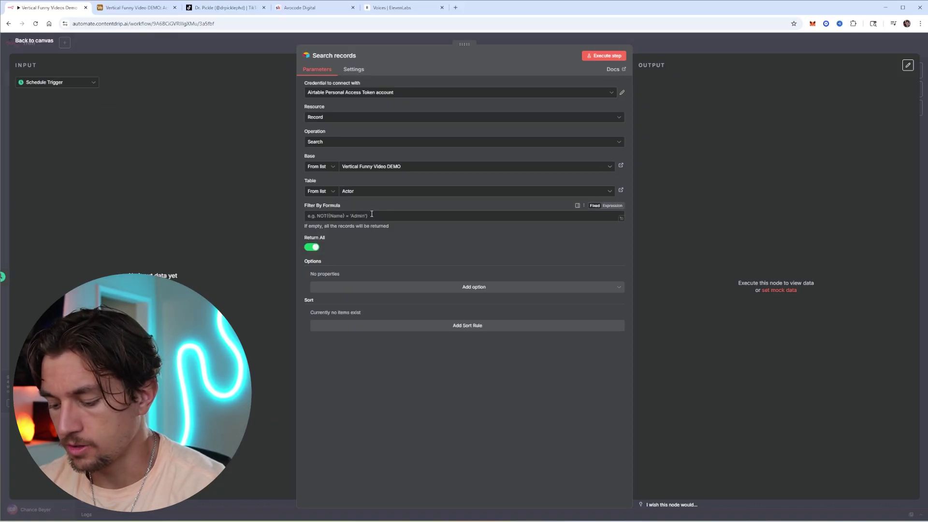
Filter the search by the formula {Active}, check the Active field in Airtable and return to n8n.
left_click(366, 215)
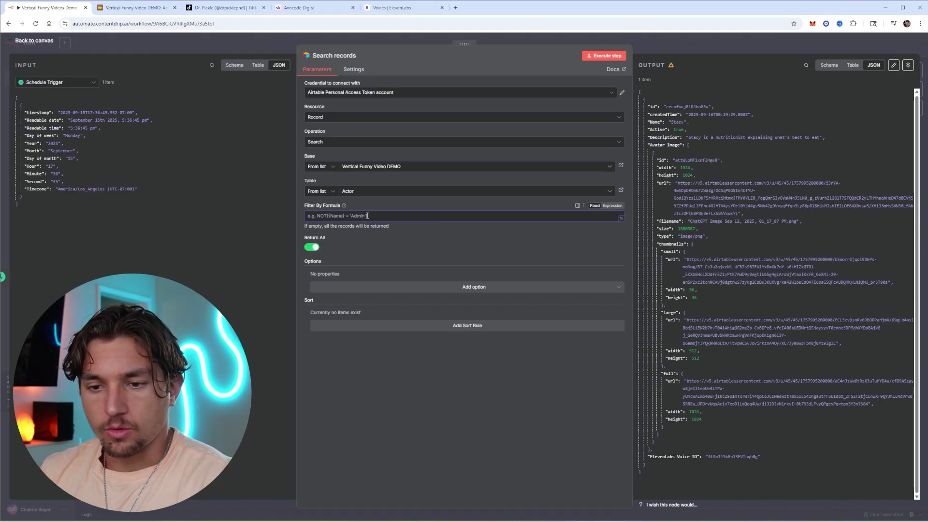
type("{Active}")
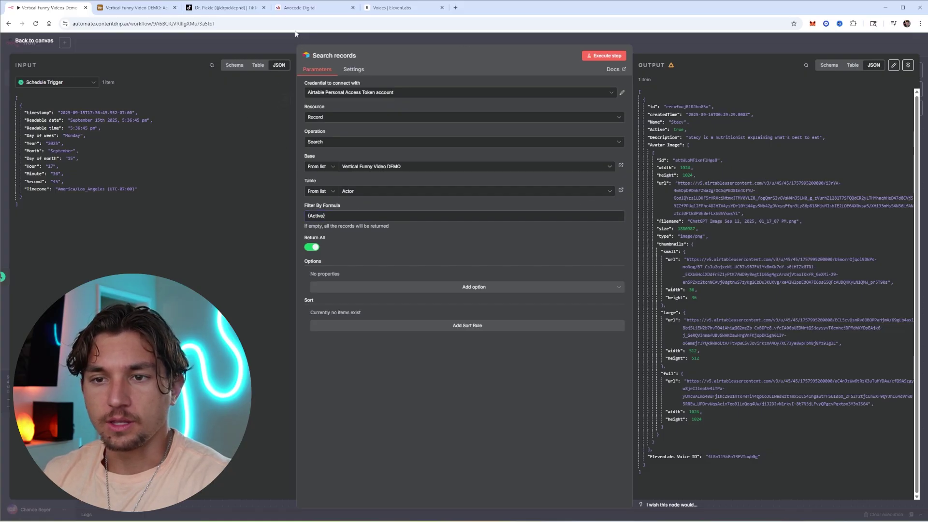
left_click(136, 7)
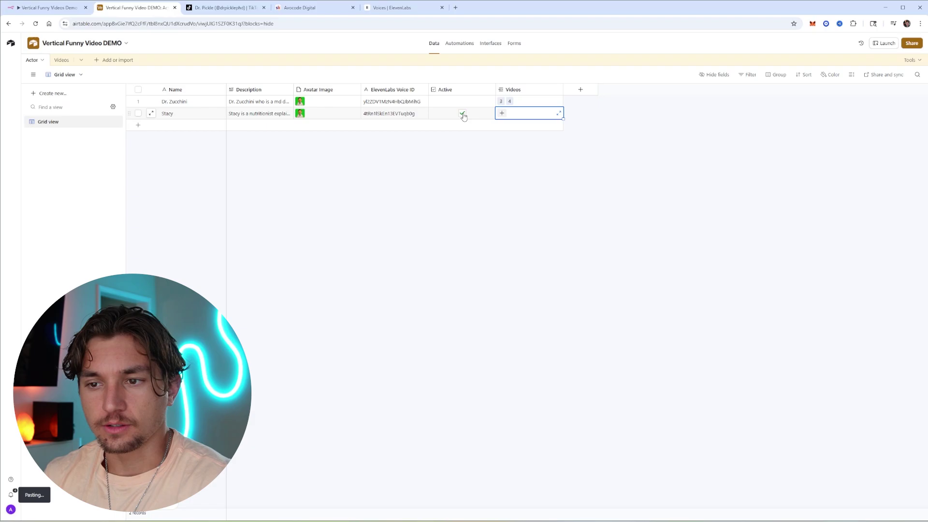
left_click(48, 7)
Turn off Return All, limit the search to 1 record, execute the node and close it after reviewing its output.
double_click(311, 272)
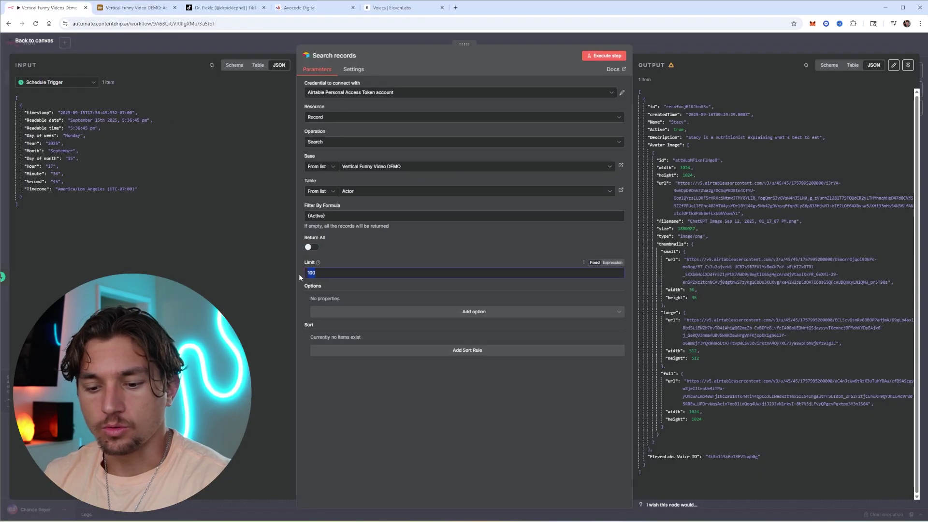
type("1")
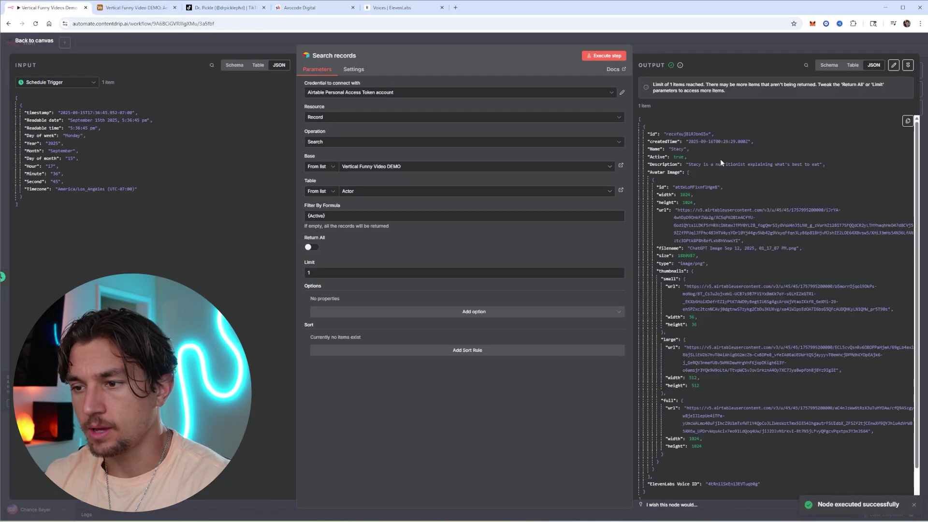
scroll(686, 166, "down", 2)
scroll(686, 186, "up", 2)
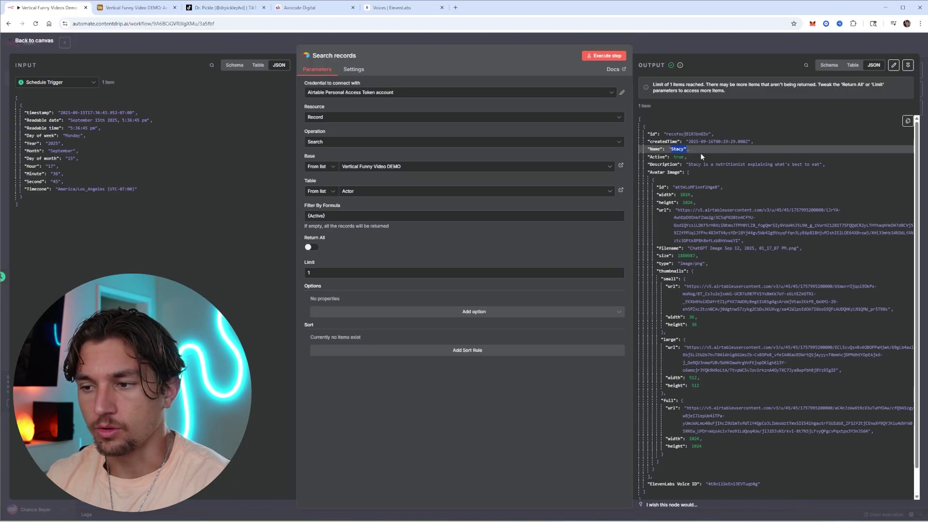
key("Escape")
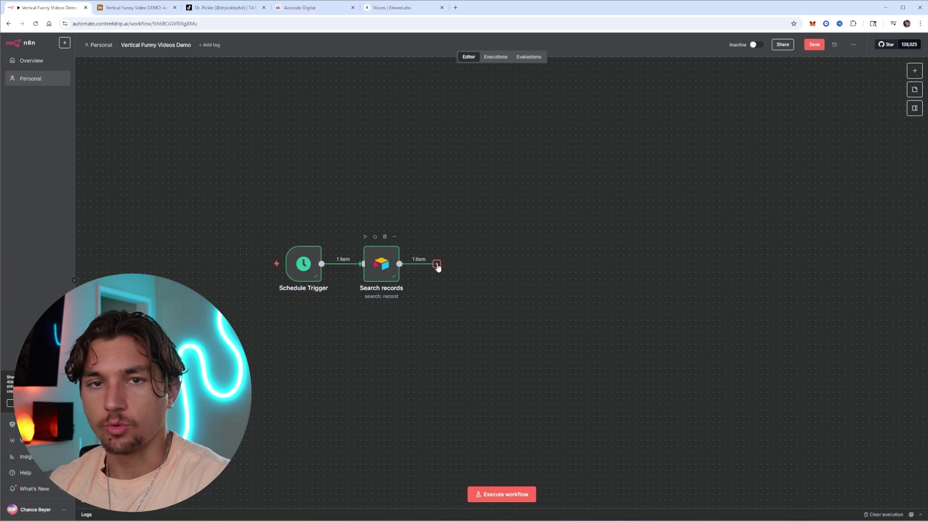
Add an OpenAI Message a Model node after the Airtable search.
left_click(437, 265)
type("openai")
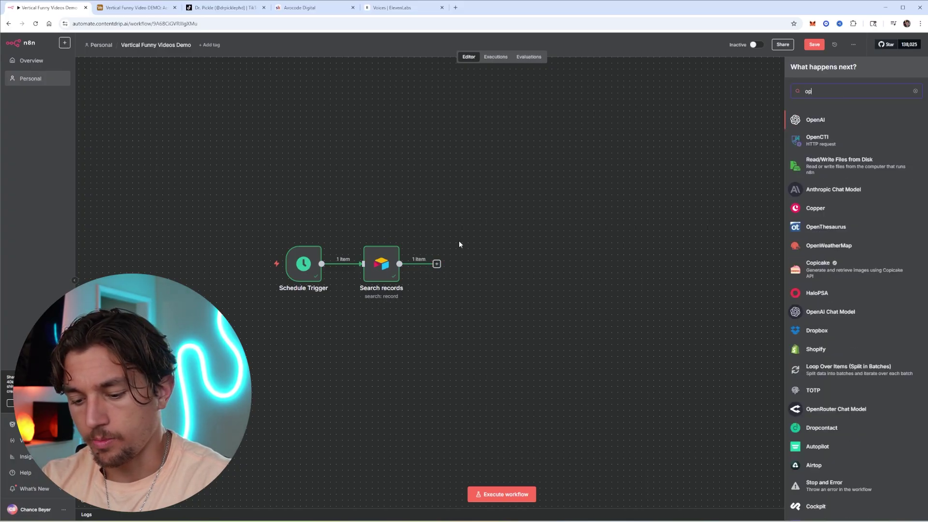
key("Return")
left_click(820, 228)
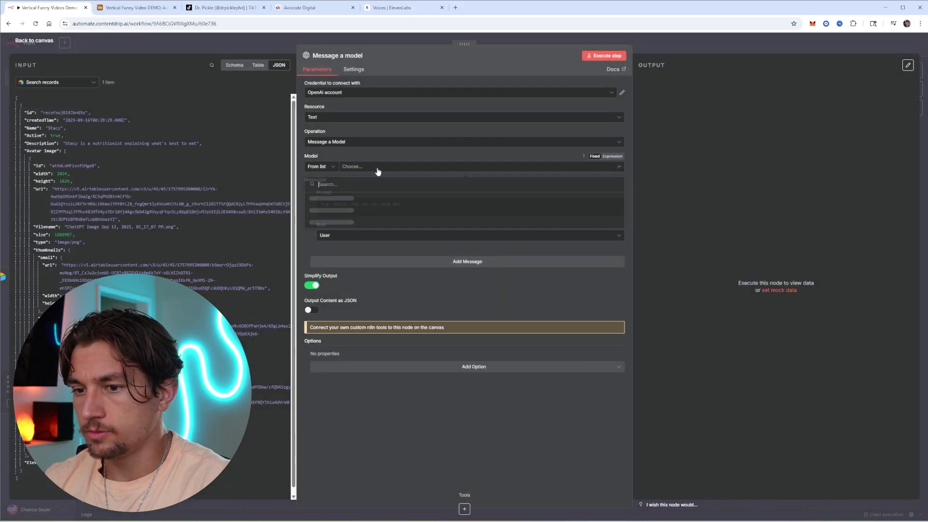
Choose GPT-5 as the model for the OpenAI node.
left_click(378, 166)
scroll(362, 224, "down", 4)
scroll(358, 226, "down", 3)
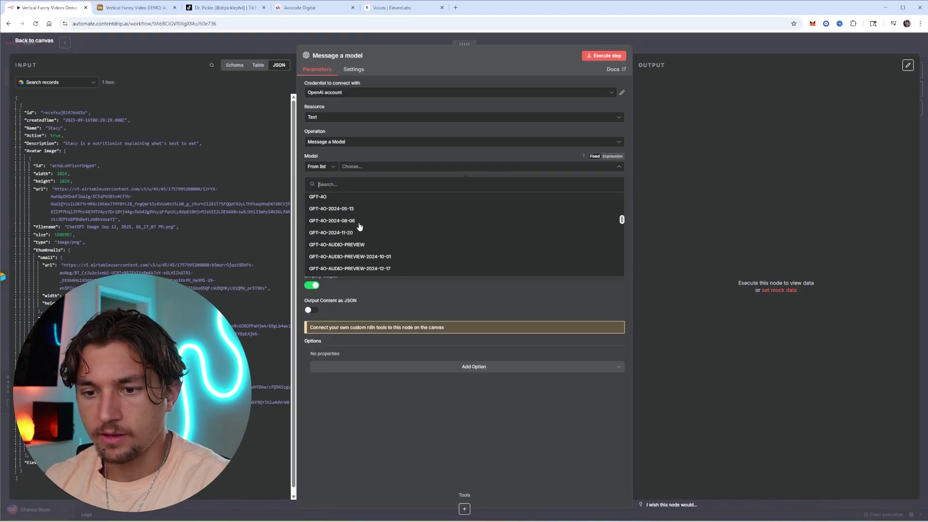
left_click(356, 224)
left_click(389, 236)
left_click(378, 224)
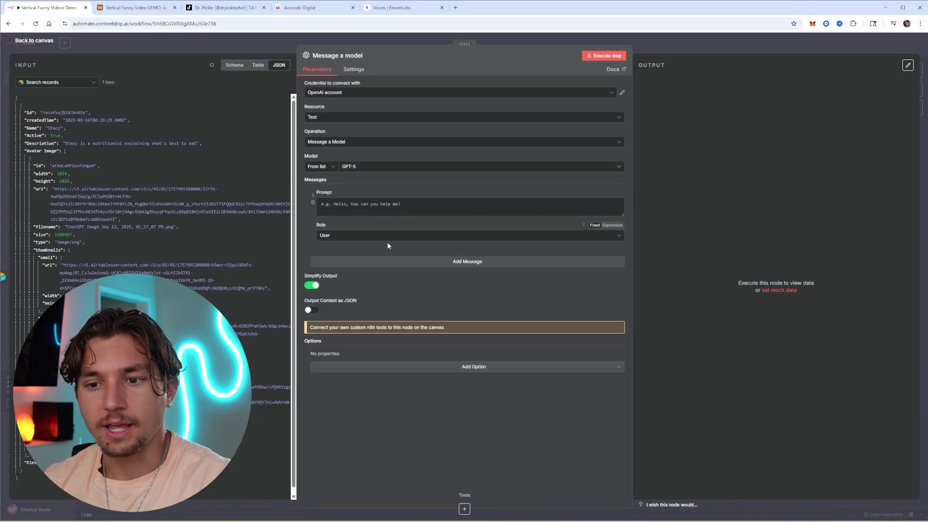
Give the first message the System role, paste in the script-writing prompt with its topic and script JSON format, and review it.
left_click(387, 235)
left_click(387, 261)
left_click(453, 207)
key("ctrl+v")
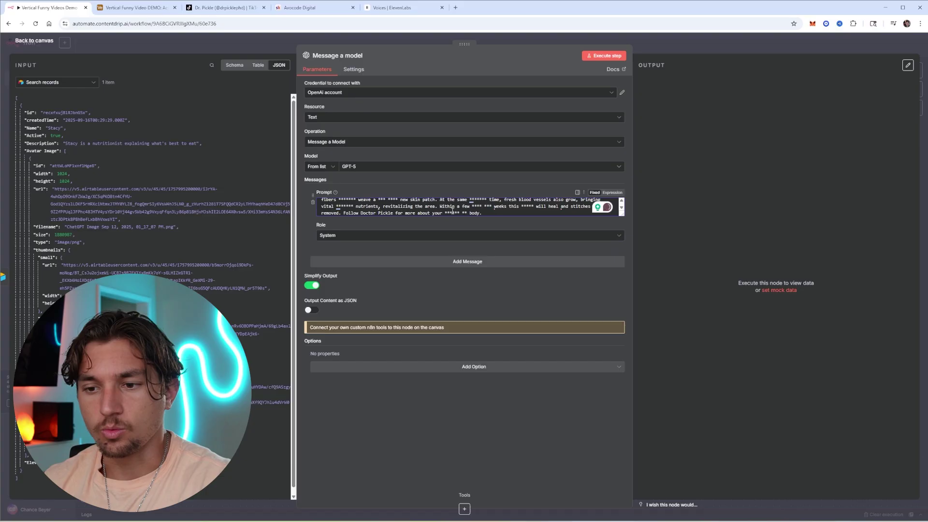
scroll(483, 183, "down", 1)
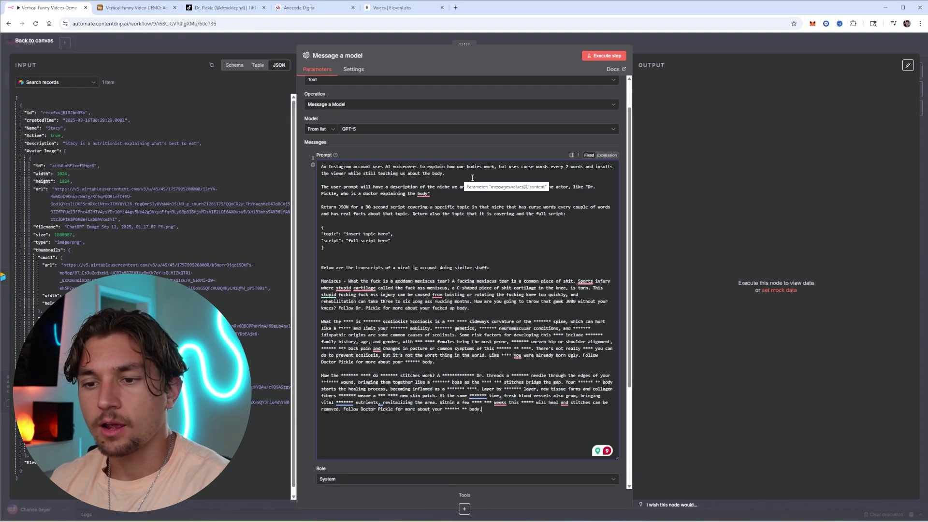
left_click(479, 173)
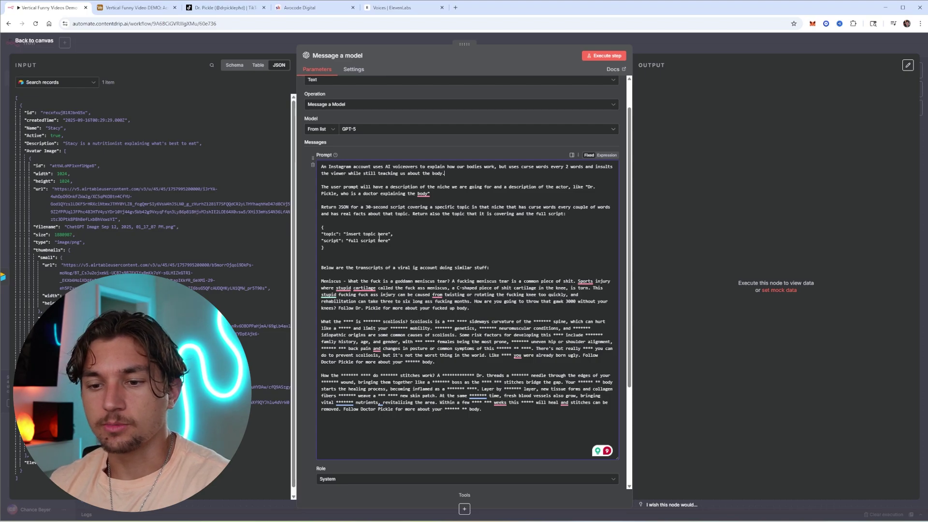
left_click_drag(323, 229, 358, 253)
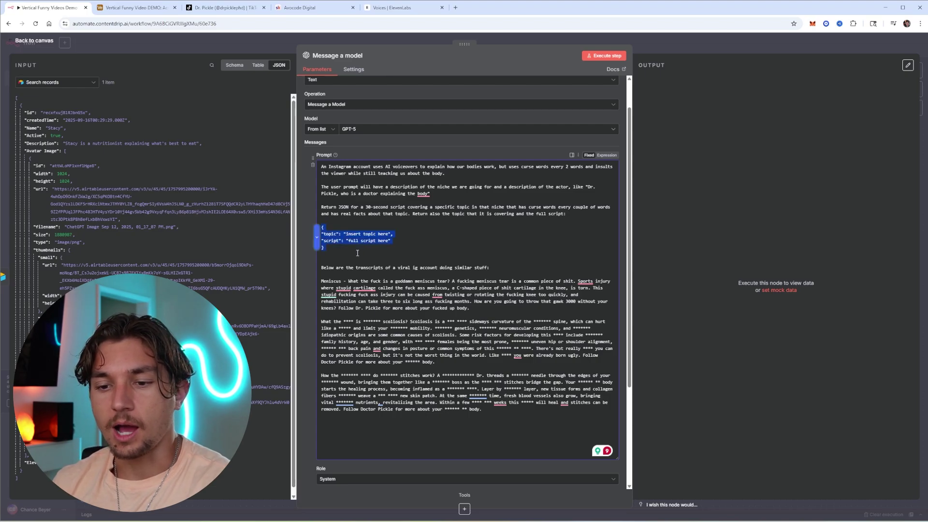
left_click(362, 247)
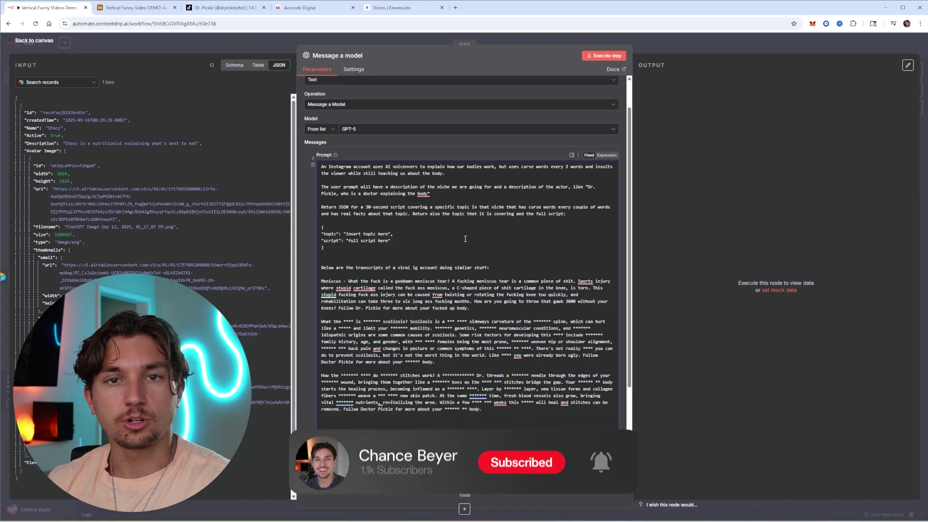
Add a User message with Name: {{ $json.Name }} and Description: {{ $json.Description }}, check the actor's description in Airtable and return to n8n.
scroll(459, 235, "down", 3)
left_click(477, 368)
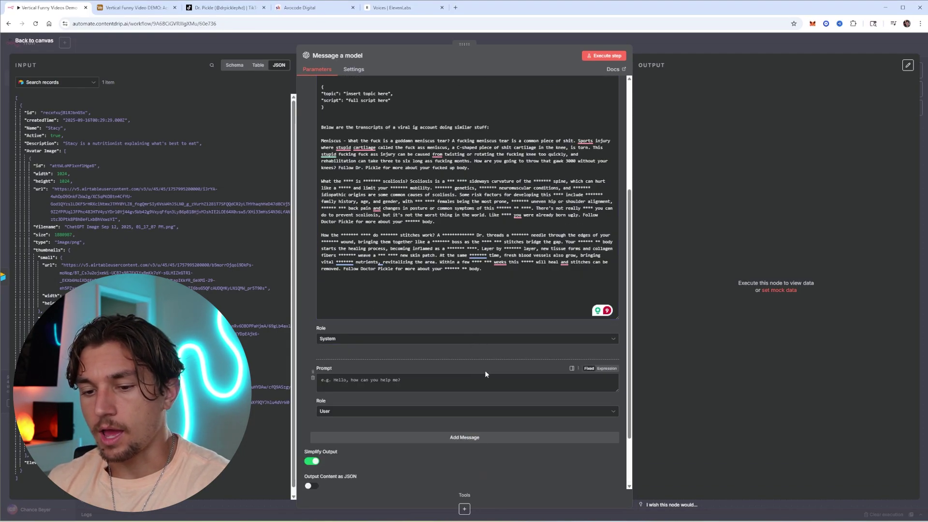
left_click(406, 382)
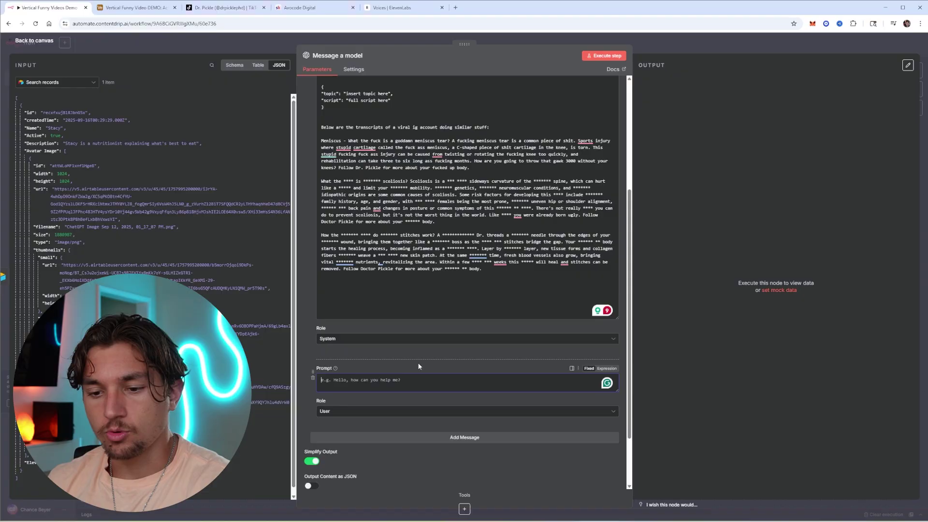
type("Name: {{ $json.Name }} Description: {{ $json.Description }}")
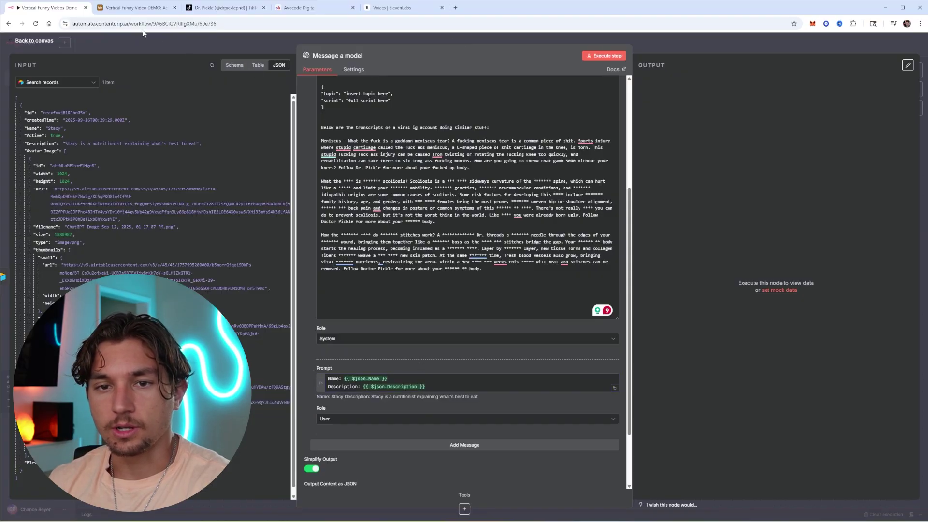
left_click(136, 8)
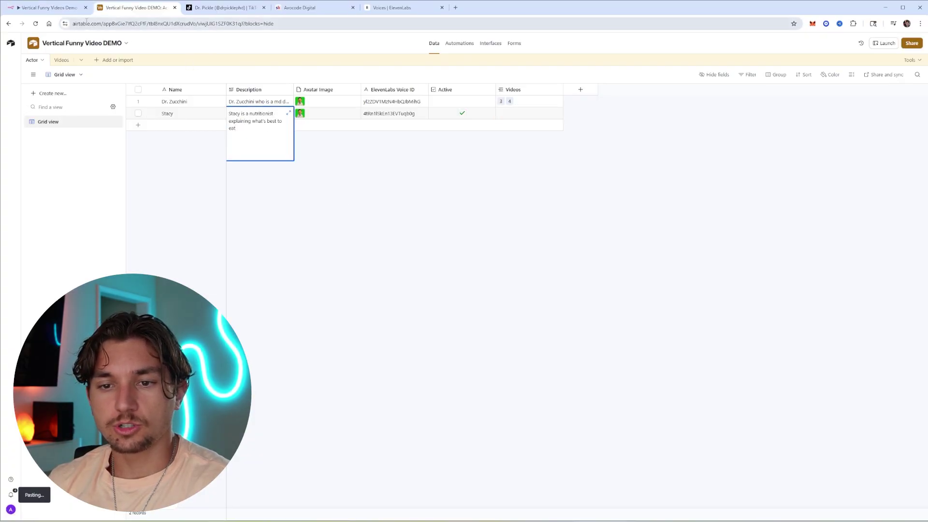
left_click(54, 7)
Enable Output Content as JSON for the model node, recheck the prompt's JSON format, and execute the workflow from the canvas.
scroll(428, 377, "down", 3)
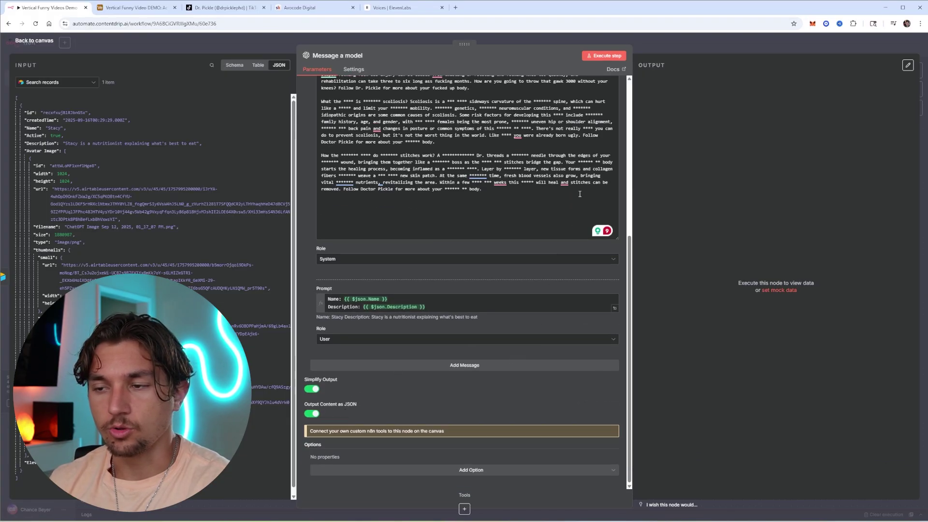
scroll(483, 242, "up", 5)
left_click_drag(342, 284, 320, 264)
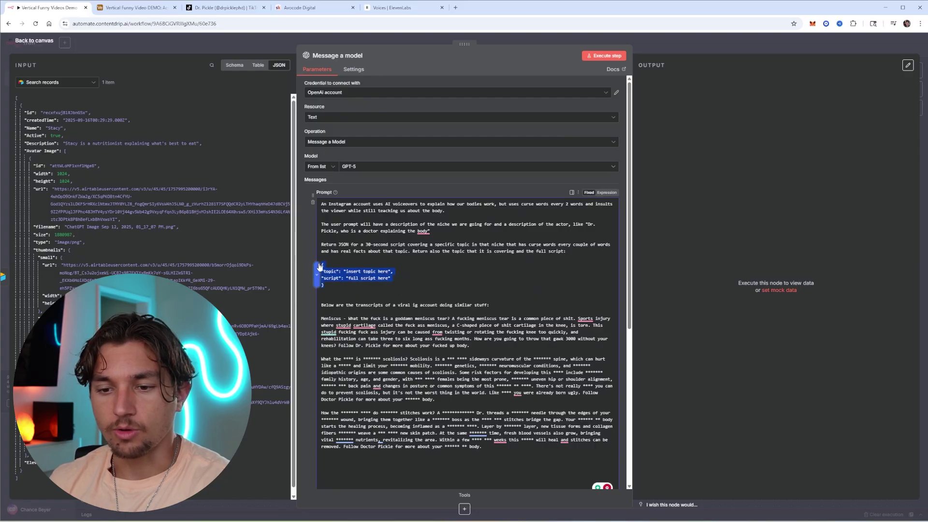
left_click(607, 157)
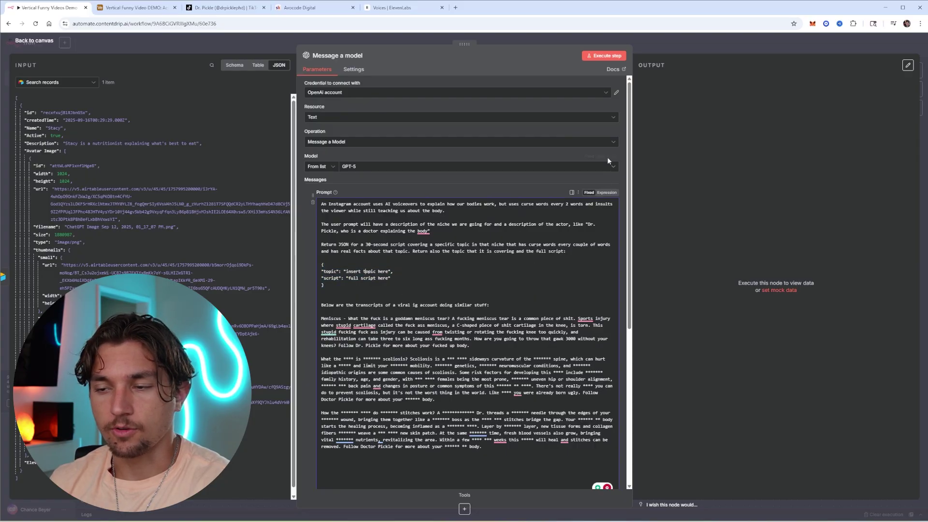
left_click(672, 44)
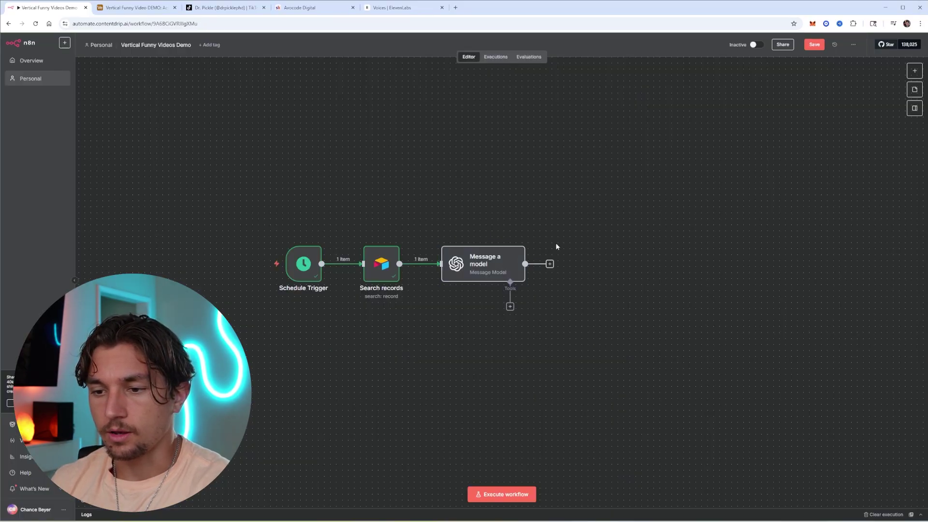
key("ctrl+Return")
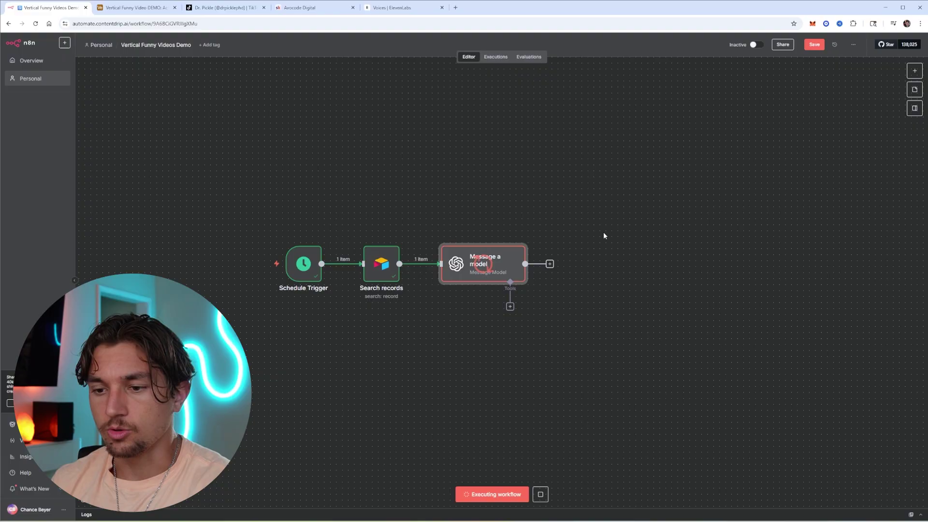
Add an HTTP Request node after the Message a model node and set its method to POST.
left_click(550, 264)
type("htt")
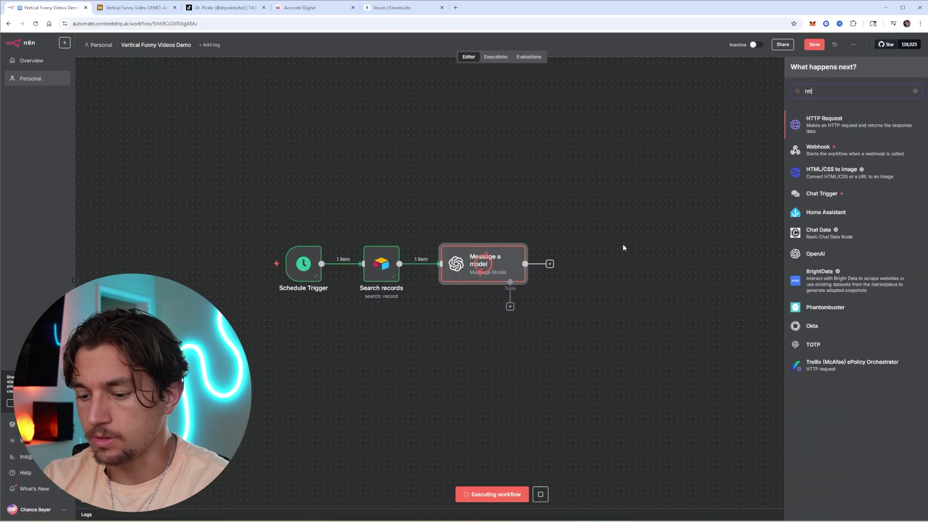
type("p")
key("Return")
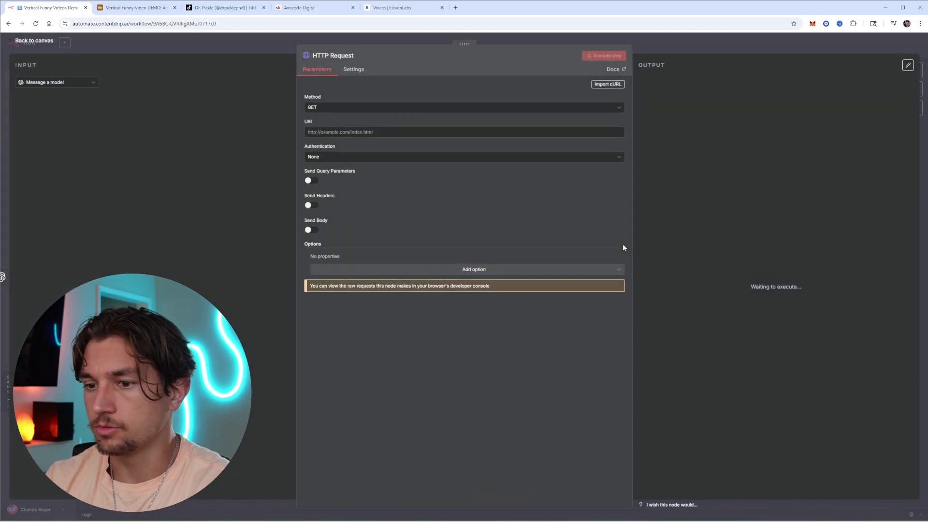
left_click(390, 116)
left_click(342, 191)
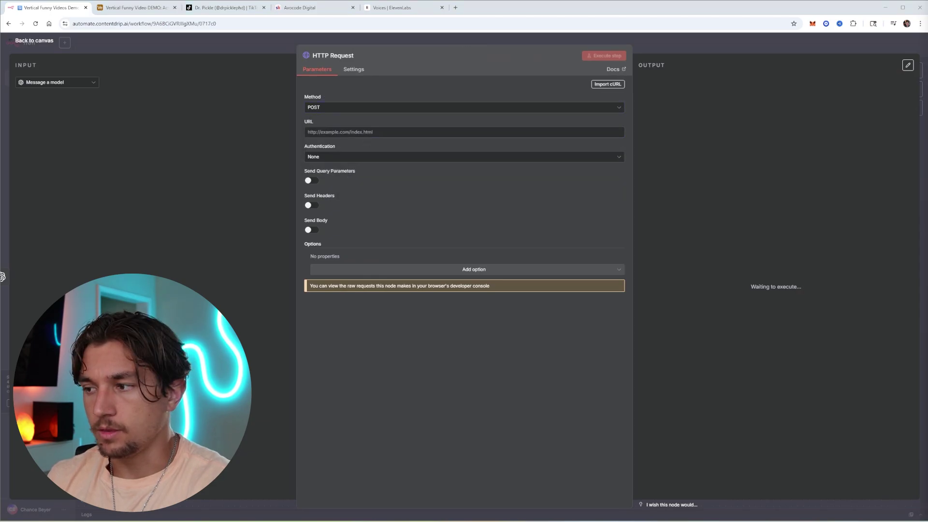
left_click(425, 131)
type("https://api.elevenlabs.io/v1/text-to-speech/{{ $('Search records').item.json[\"ElevenLabs Voice ID\"] }}/with-timestamps")
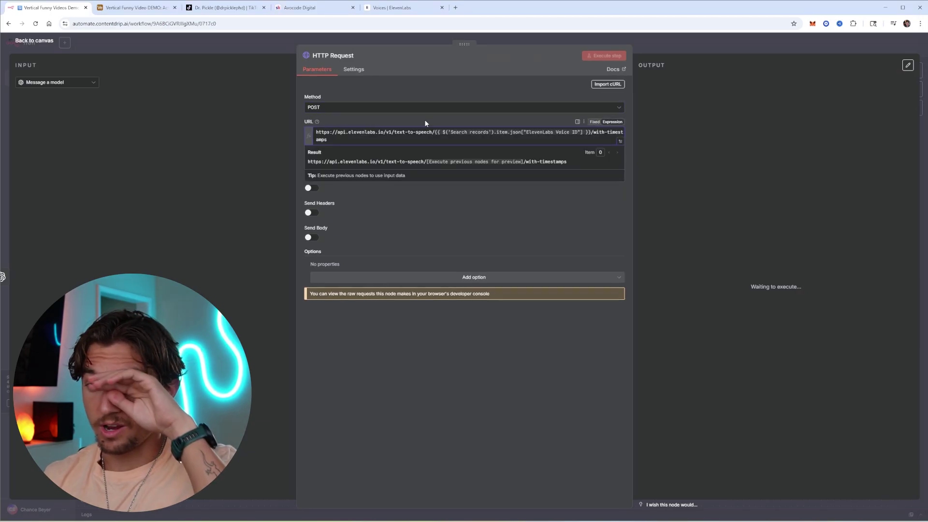
left_click(339, 141)
left_click_drag(339, 141, 303, 126)
left_click(365, 120)
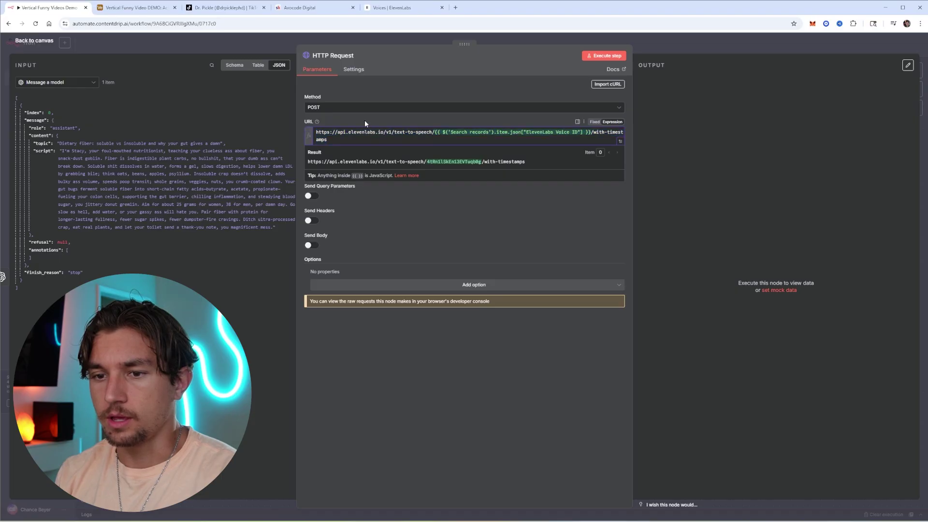
Set the request's authentication to Generic Credential Type with Header Auth as the generic auth type.
left_click(328, 174)
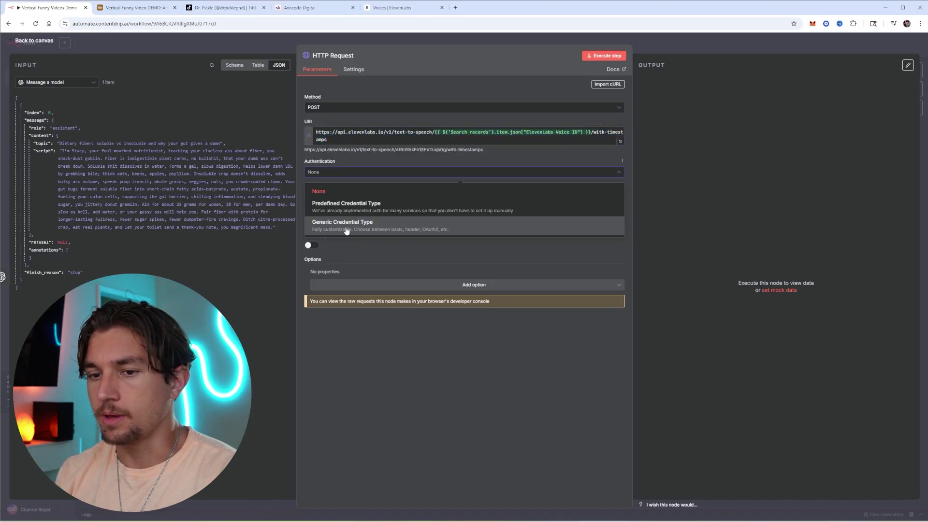
left_click(346, 230)
left_click(385, 198)
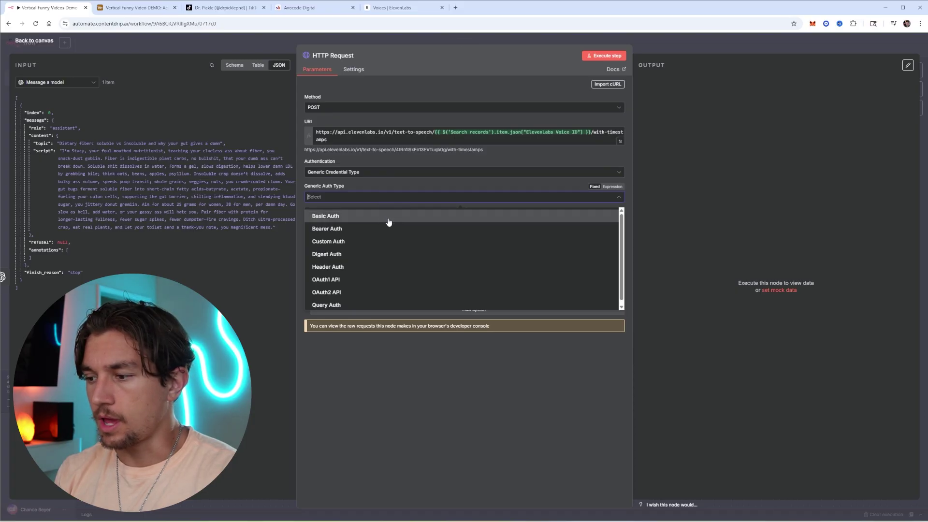
left_click(356, 267)
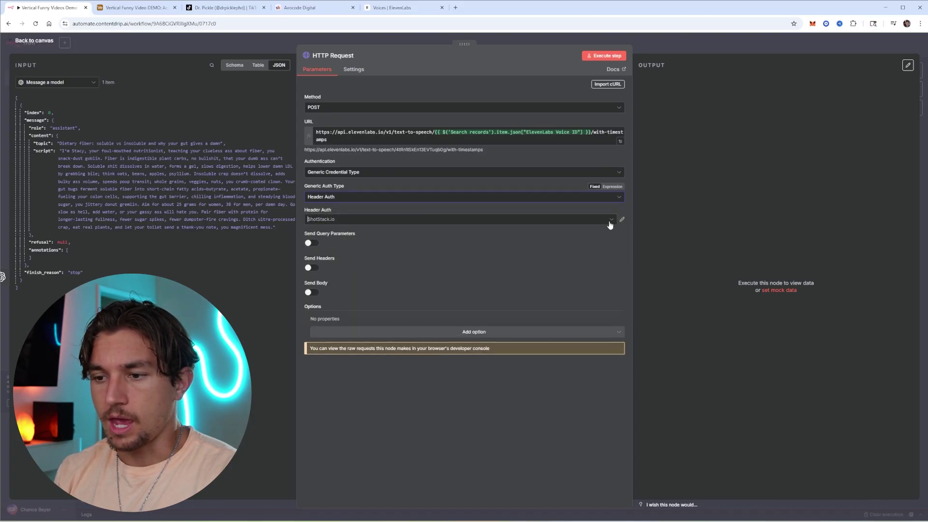
Create a new Header Auth credential named by the header xi-api-key, paste the ElevenLabs API key as its value, and save it.
left_click(611, 219)
left_click(394, 343)
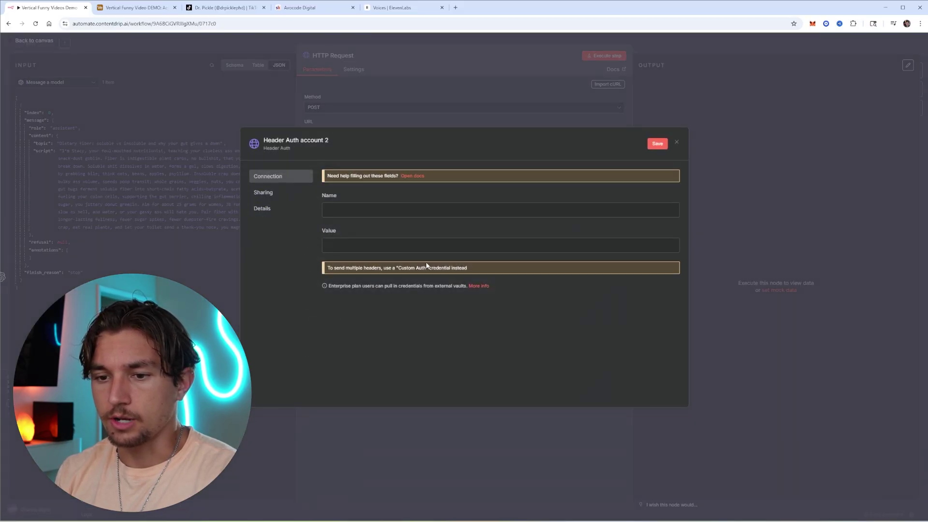
left_click(366, 213)
key("ctrl+v")
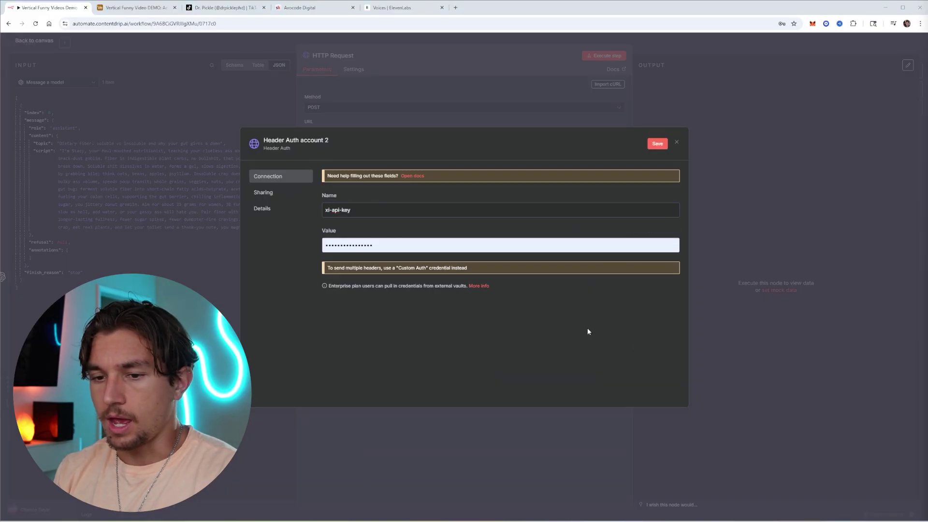
left_click(382, 245)
left_click_drag(382, 245, 303, 245)
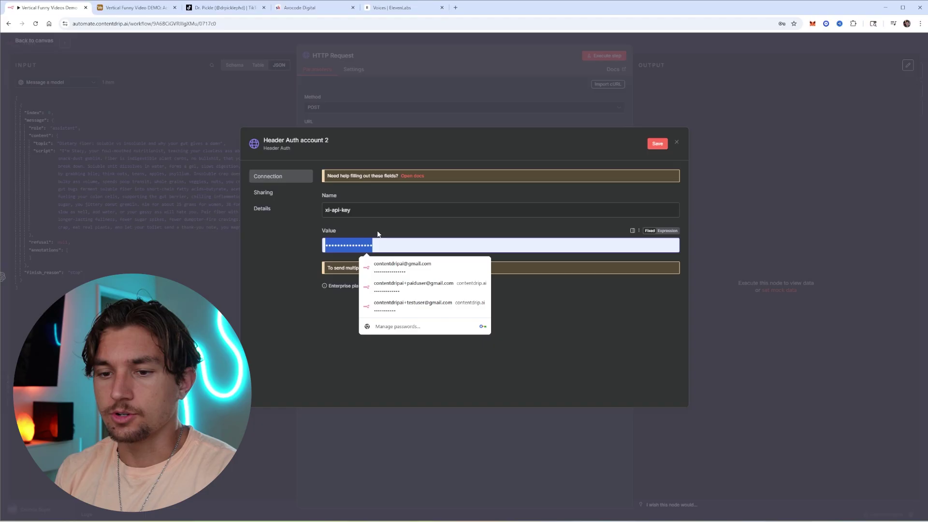
key("ctrl+v")
left_click(657, 144)
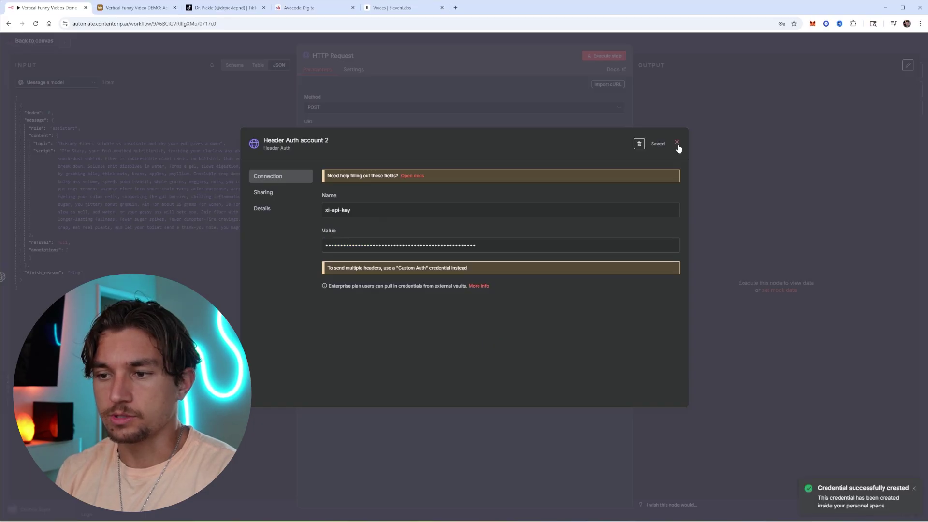
left_click(676, 142)
Reopen the new Header Auth credential, rename it ElevenLabs, save it and return to the HTTP Request node.
left_click(439, 222)
left_click(627, 226)
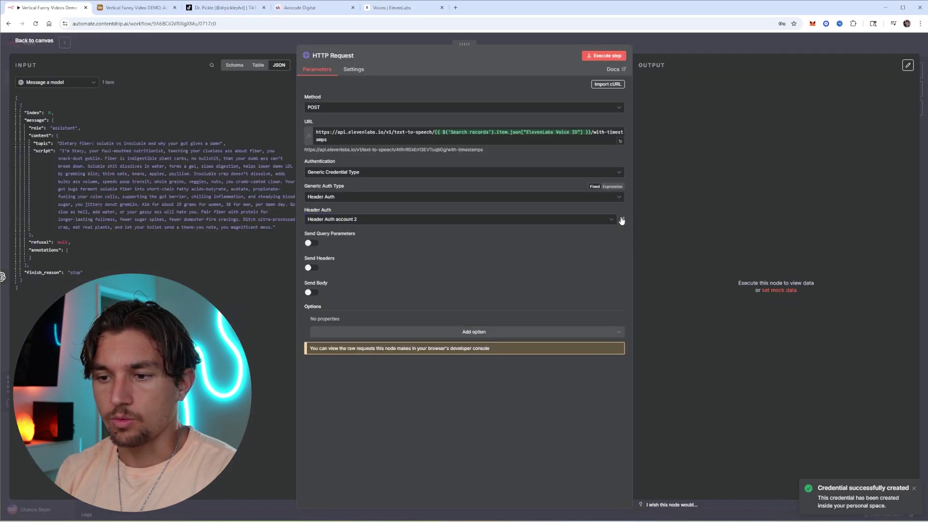
left_click(471, 220)
left_click(622, 219)
left_click(312, 141)
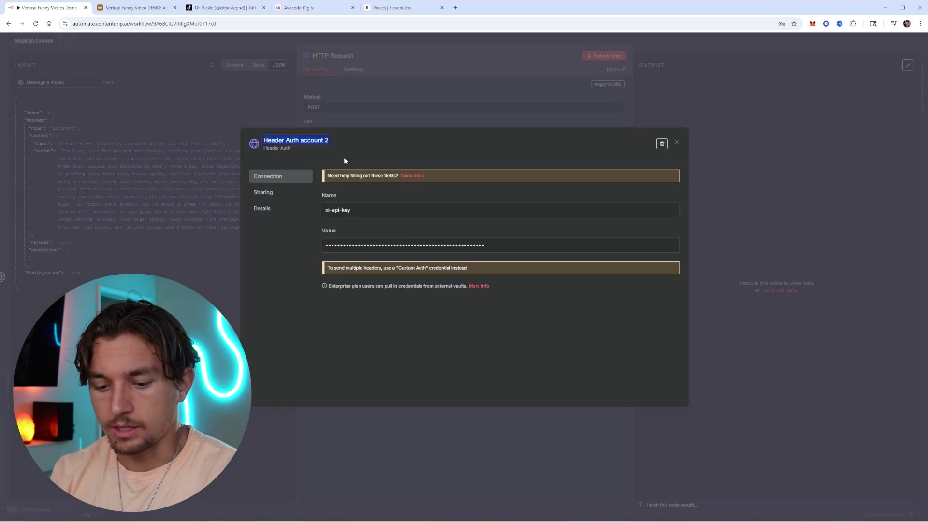
type("ElevenLabs")
left_click(656, 144)
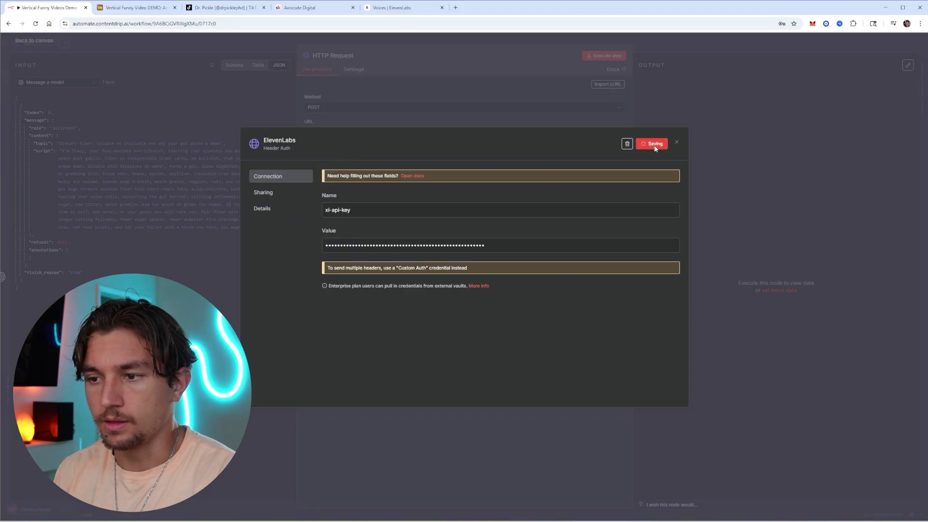
left_click(677, 142)
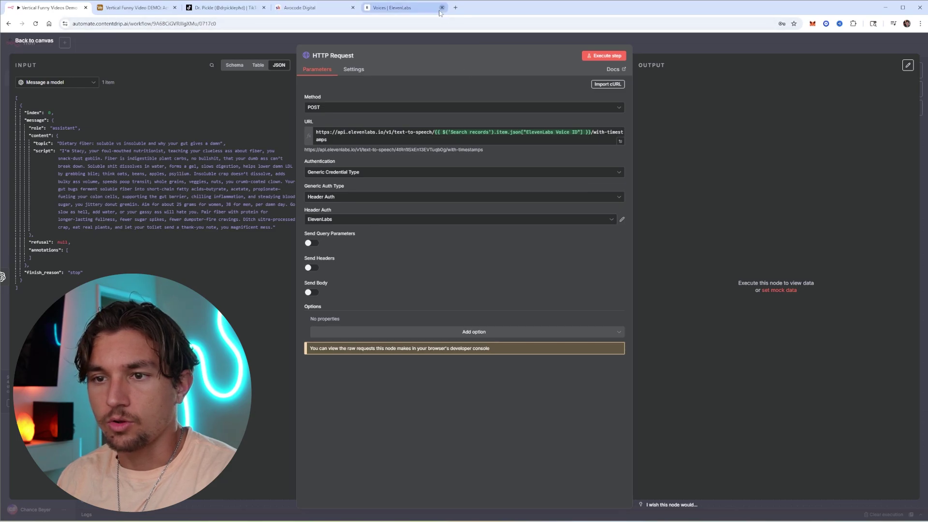
Switch to ElevenLabs, examine the developer API Keys page and the key creation permissions without creating a key, and return to n8n.
left_click(418, 9)
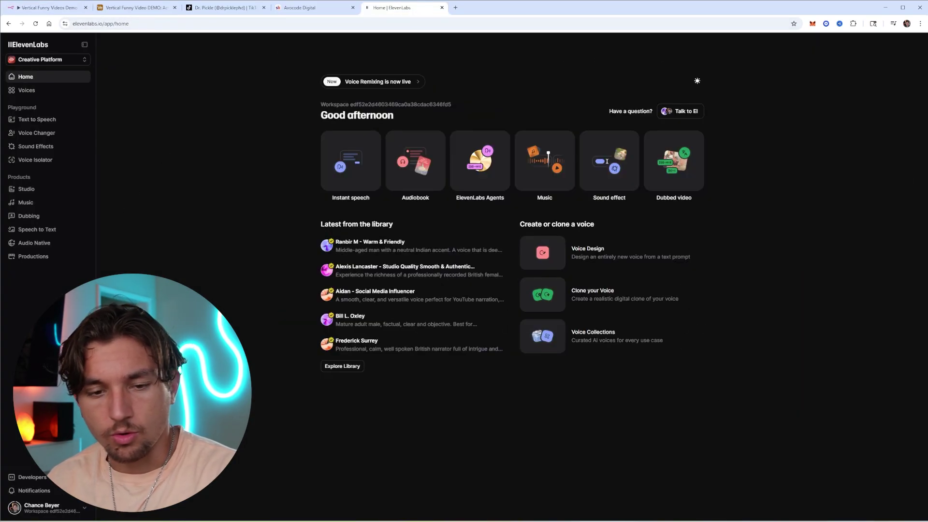
left_click(44, 478)
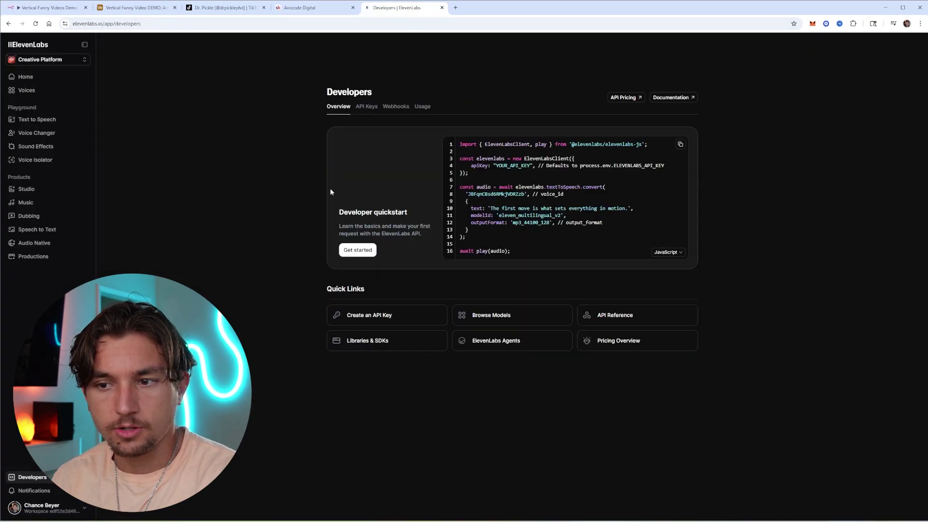
left_click(374, 108)
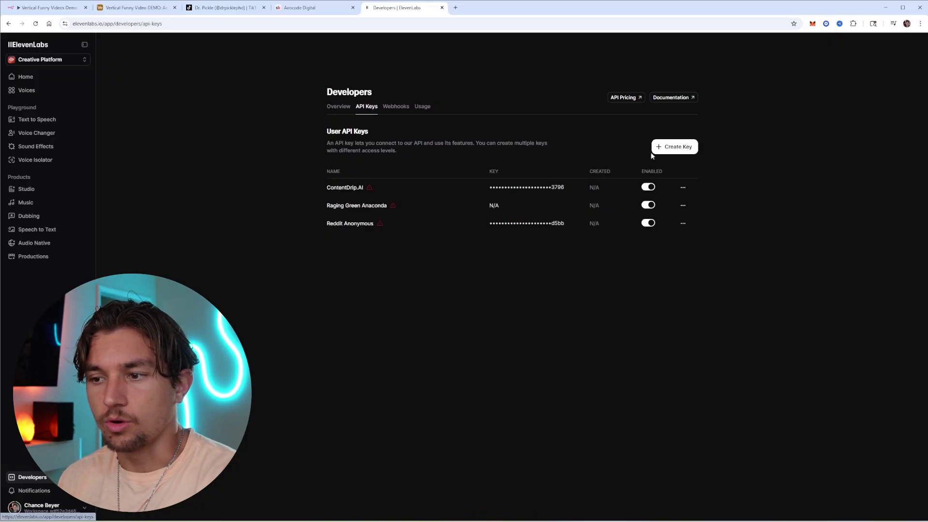
left_click(665, 148)
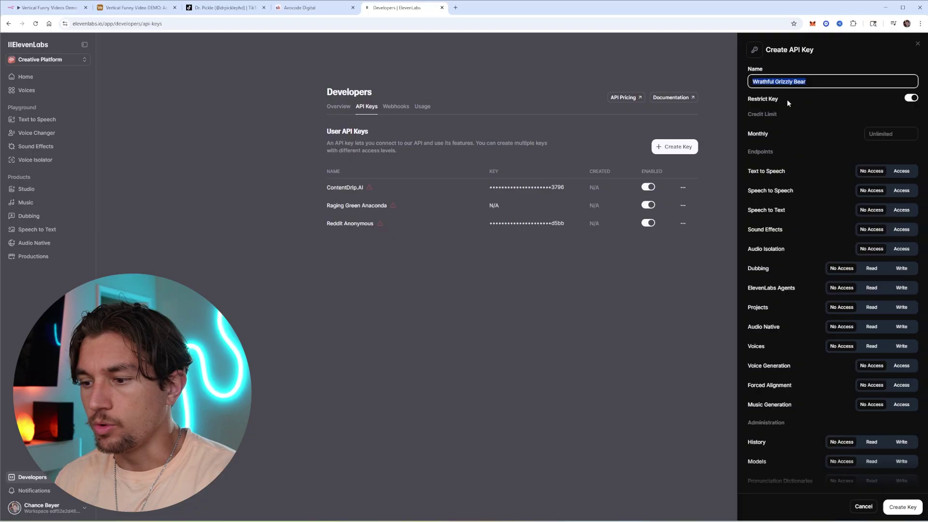
scroll(833, 133, "down", 1)
scroll(822, 203, "up", 1)
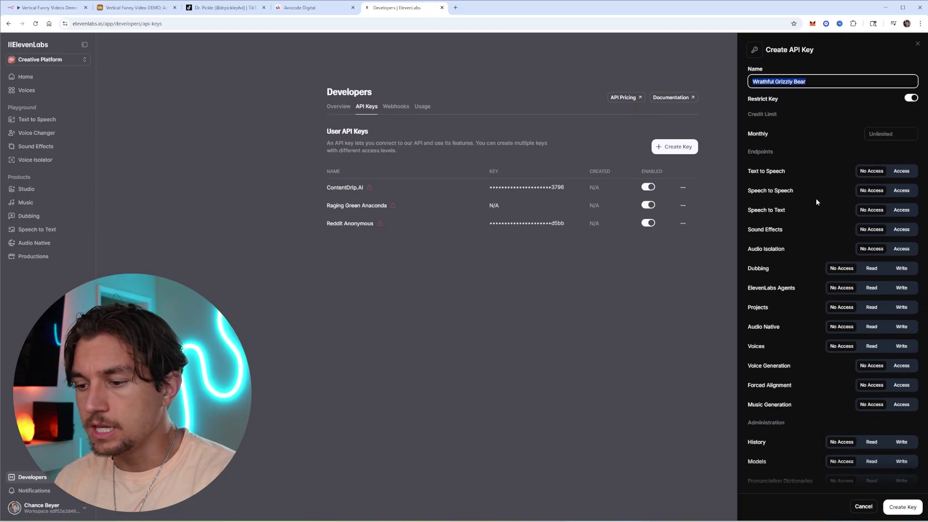
scroll(816, 202, "down", 1)
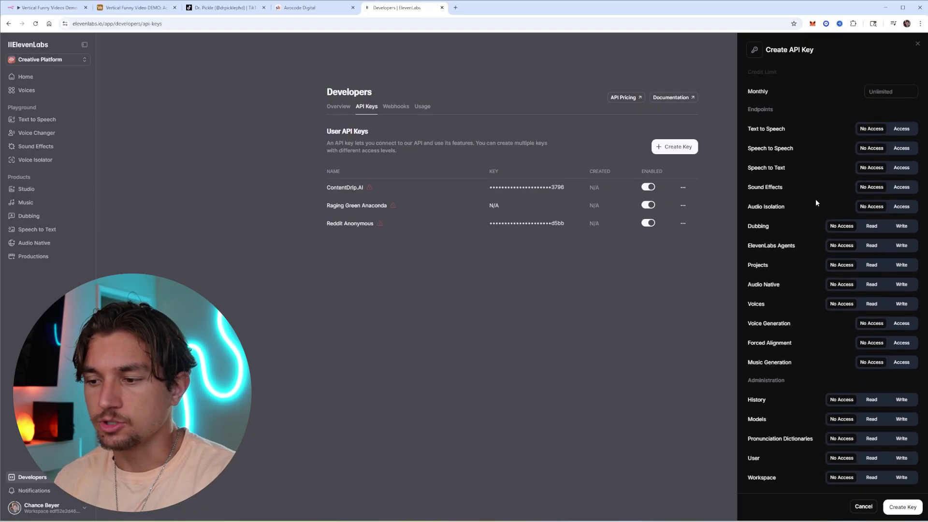
scroll(811, 201, "up", 1)
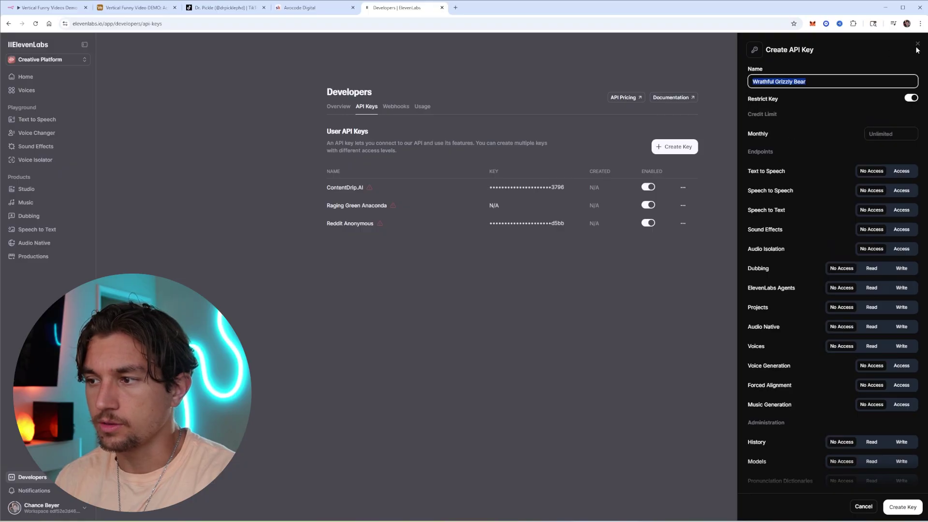
left_click(457, 129)
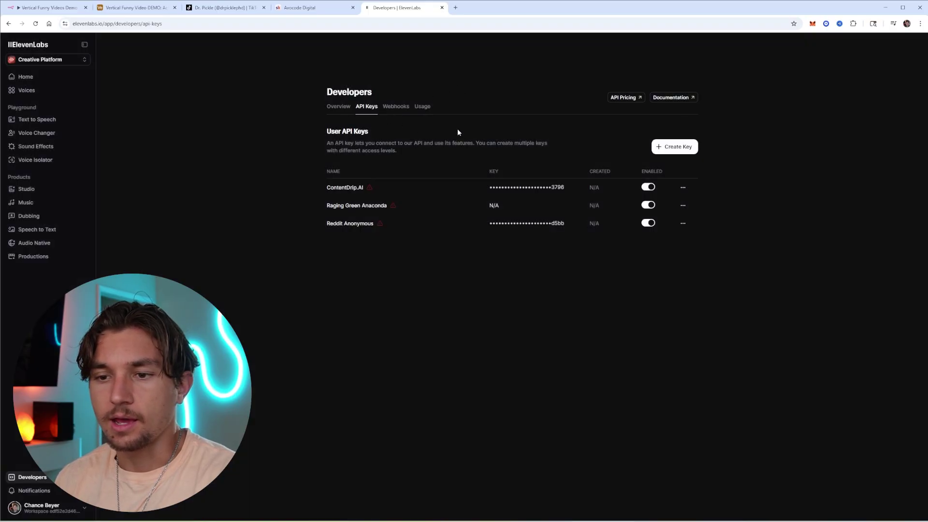
left_click(49, 8)
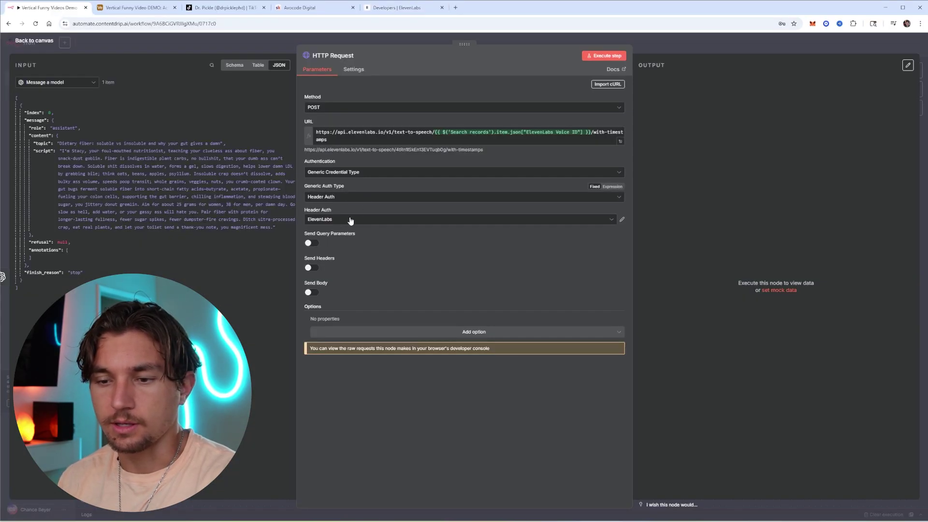
Enable Send Query Parameters and add the parameter output_format with the value mp3_44100_128.
left_click(312, 244)
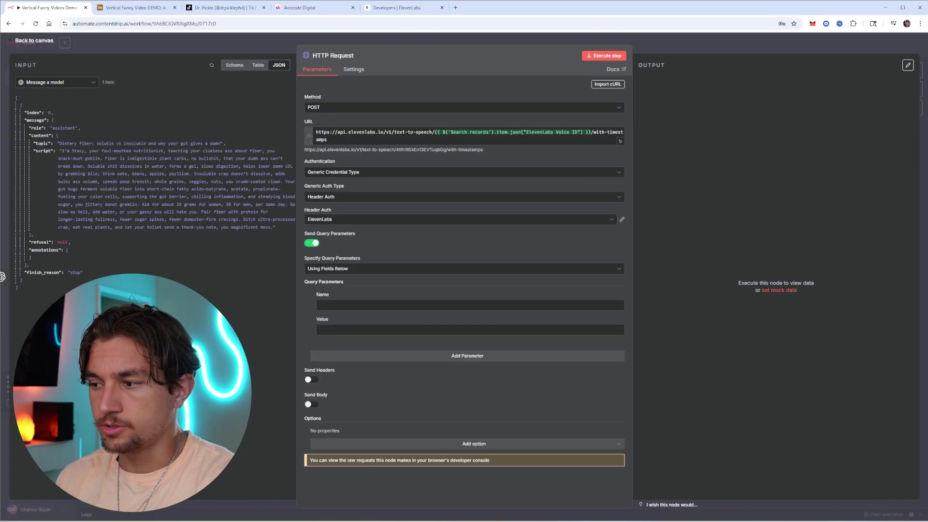
left_click(386, 305)
type("output_format")
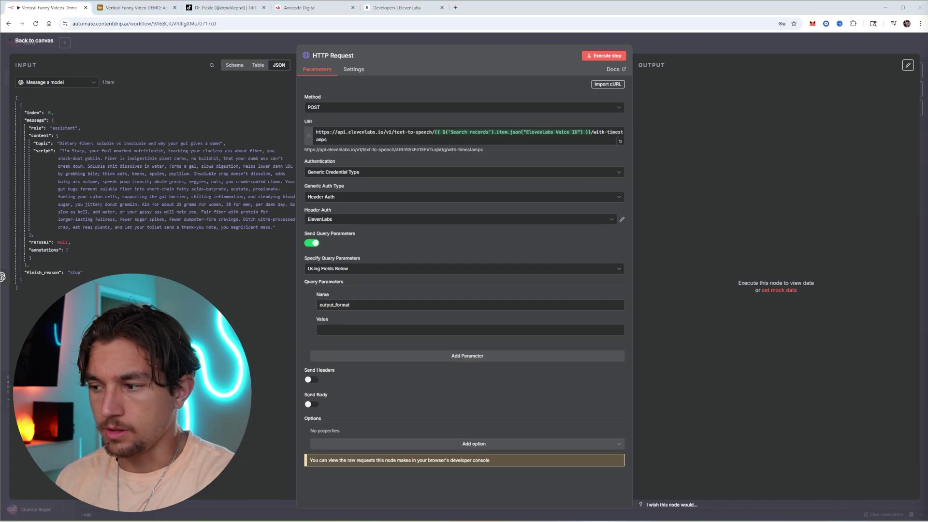
left_click(419, 330)
type("mp3_44100_128")
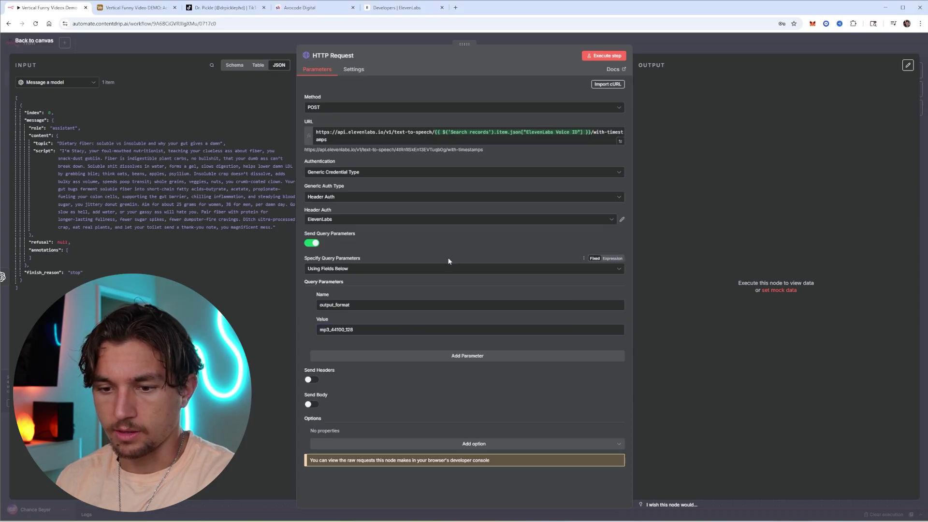
Enable Send Body and add a body parameter named text, mapped to the script from the model's output.
left_click(312, 405)
scroll(409, 404, "down", 2)
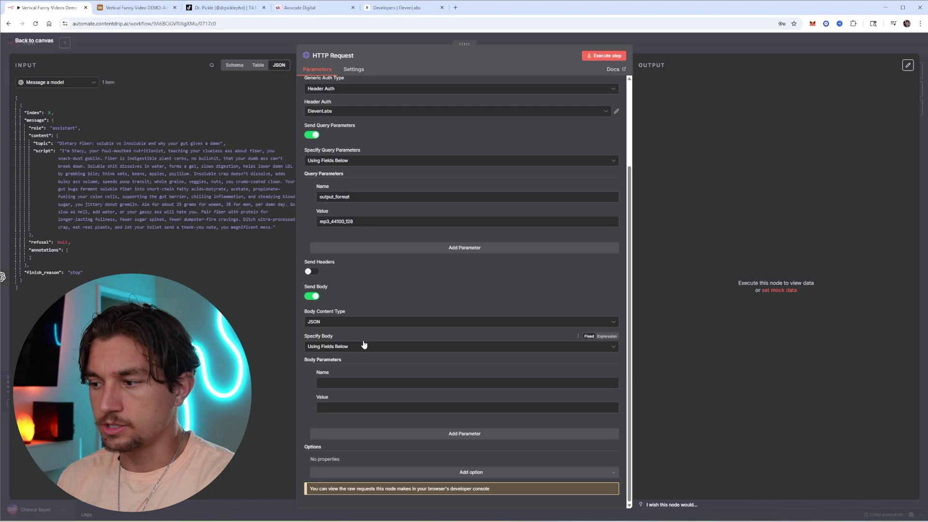
left_click(346, 382)
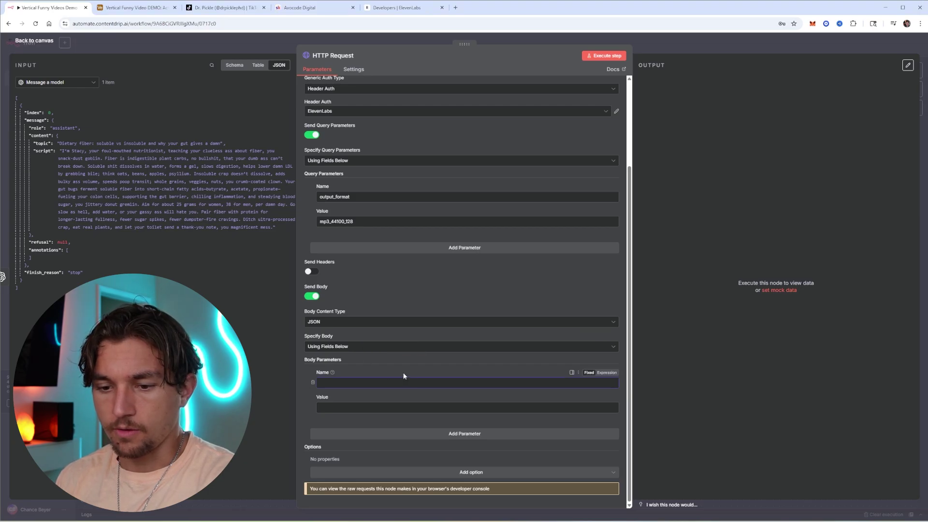
type("text")
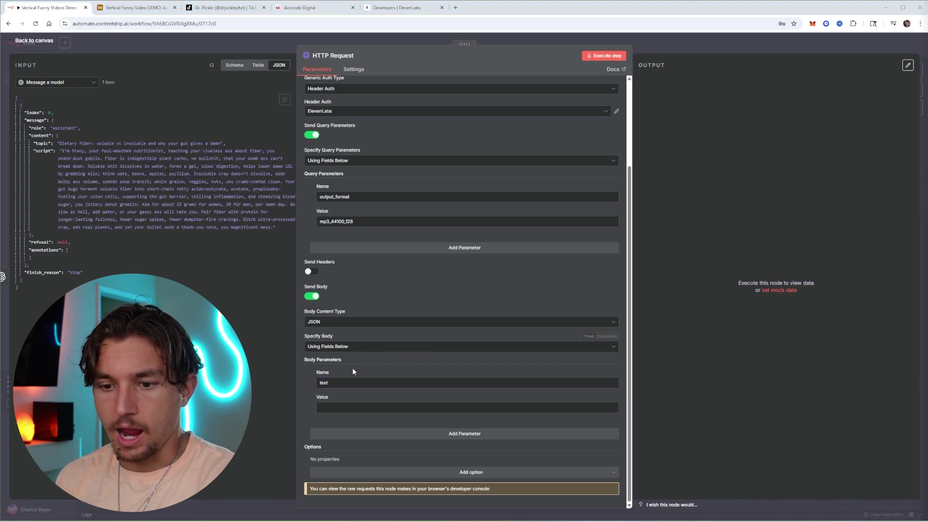
key("Tab")
left_click_drag(62, 153, 344, 407)
Add a second body parameter named model_id with the value eleven_multilingual_v2.
left_click(465, 441)
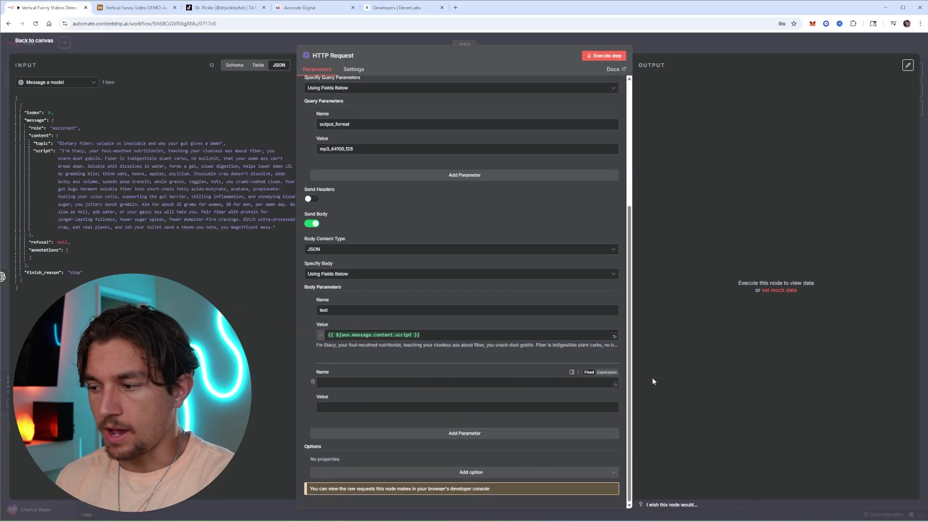
left_click(377, 382)
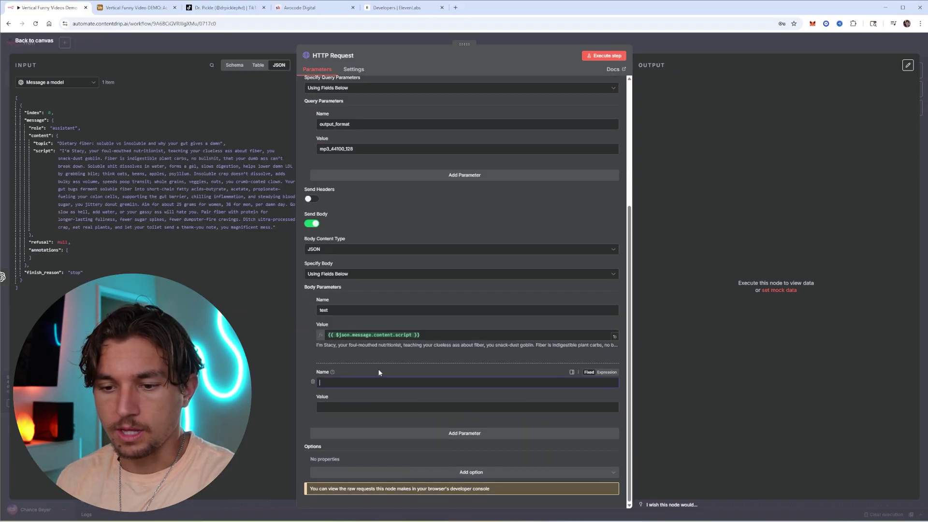
left_click(372, 408)
type("eleven_multilingual_v2")
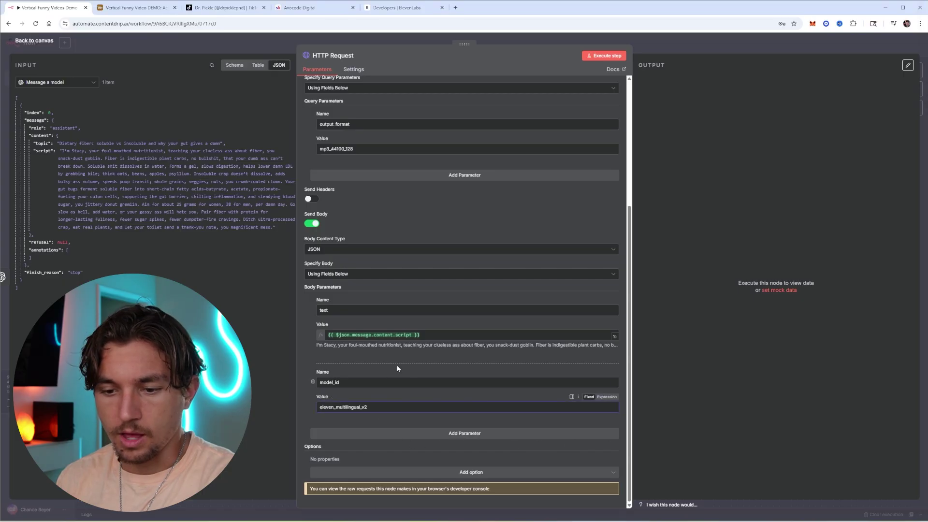
scroll(380, 411, "up", 4)
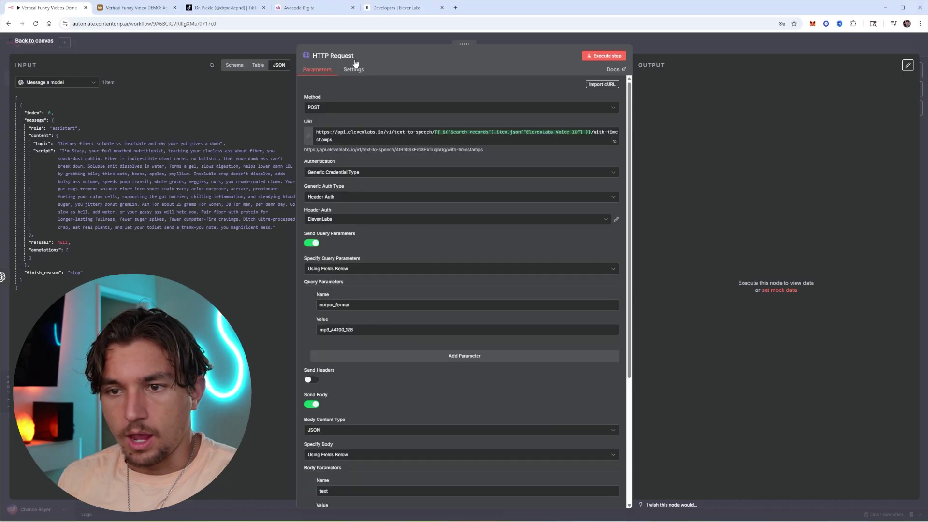
Rename the HTTP Request node to Generate Voiceover w/ Elevenlabs and execute that node from the canvas.
left_click(353, 56)
type("Generate Voiceover w/ Elevenlabs")
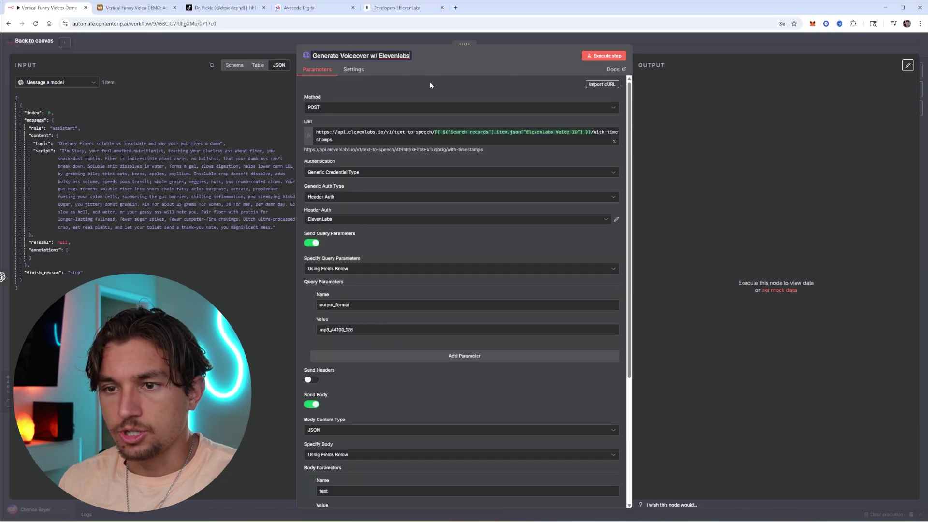
key("Return")
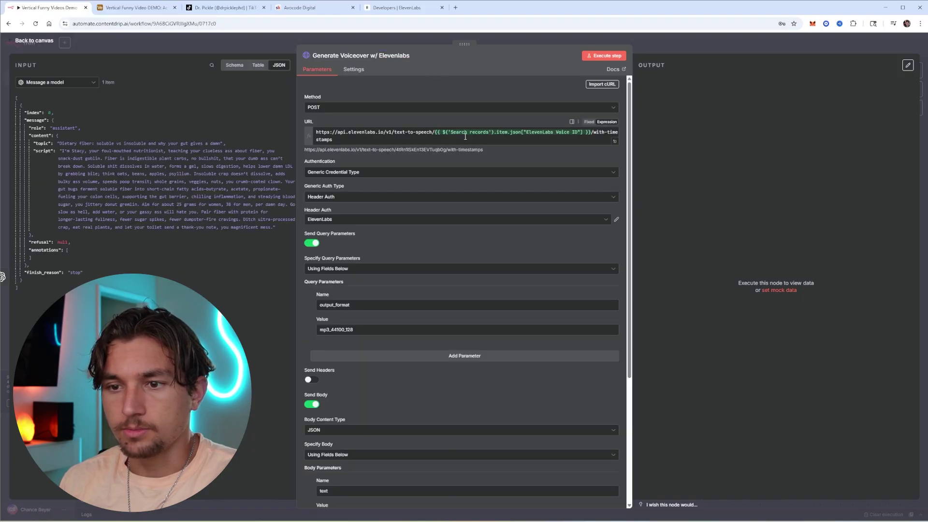
key("Escape")
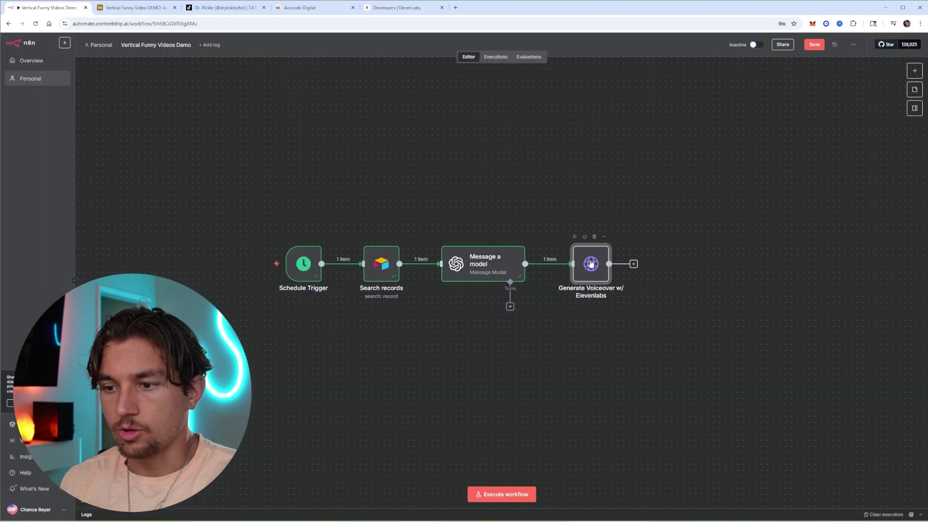
left_click(576, 238)
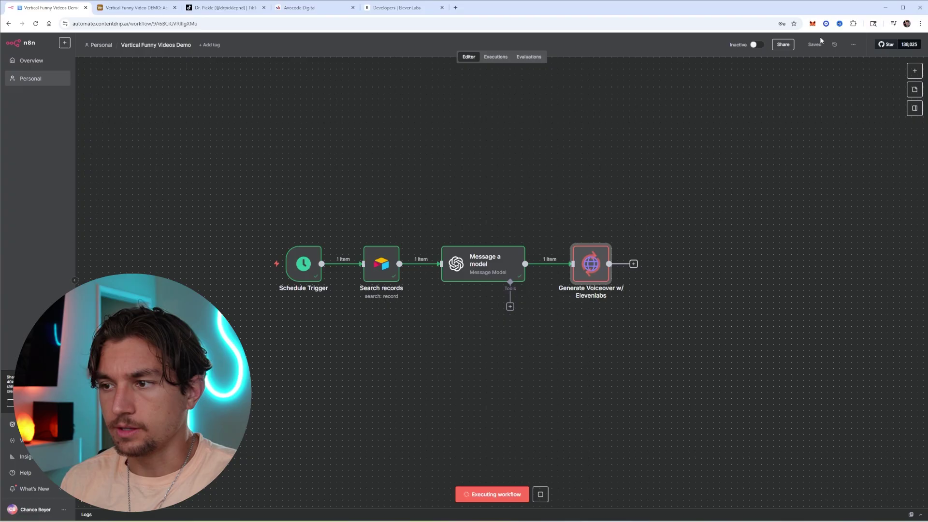
Add an Airtable Create a record node after the voiceover node, using the Vertical Funny Video DEMO base and the Videos table.
scroll(584, 199, "right", 5)
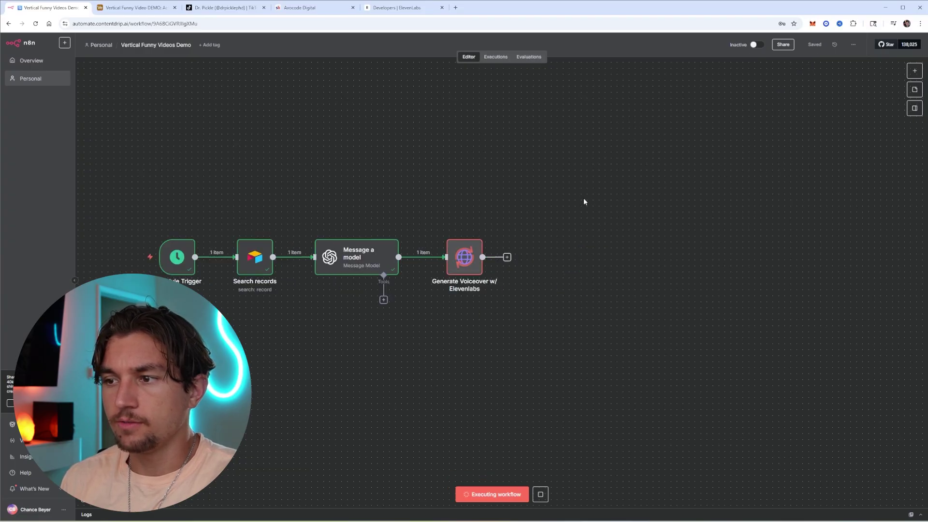
left_click(507, 259)
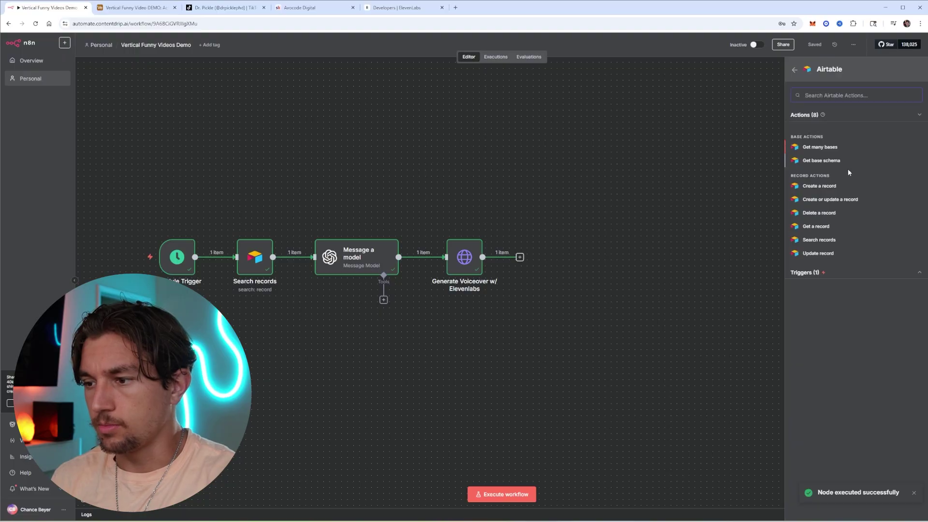
left_click(828, 188)
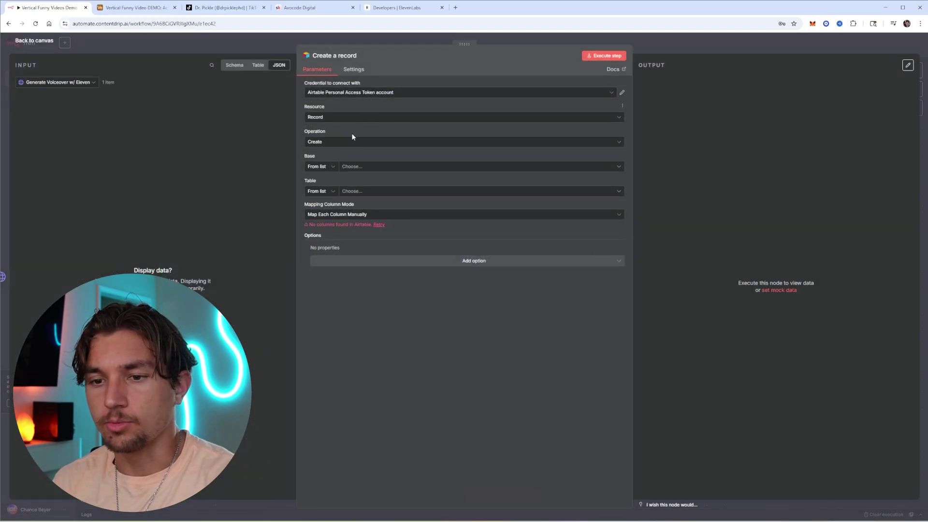
left_click(362, 167)
scroll(363, 227, "down", 5)
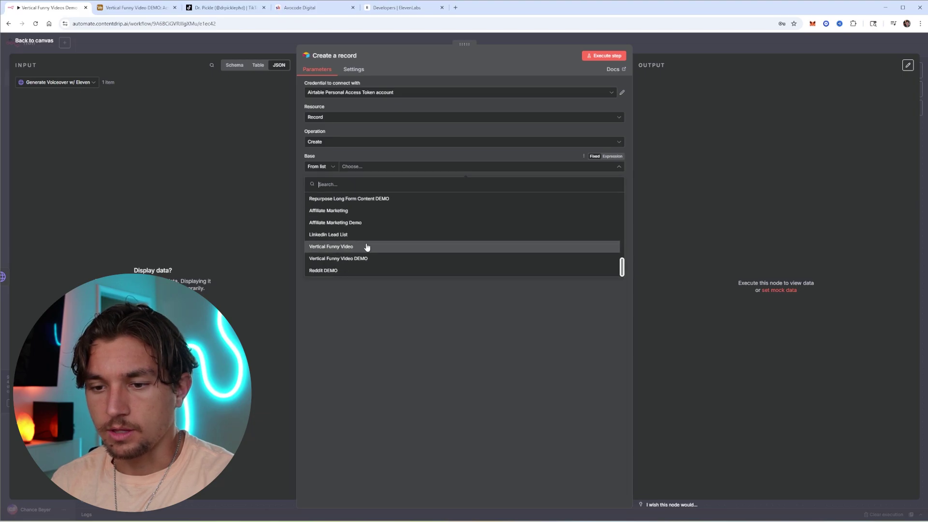
left_click(367, 254)
left_click(385, 196)
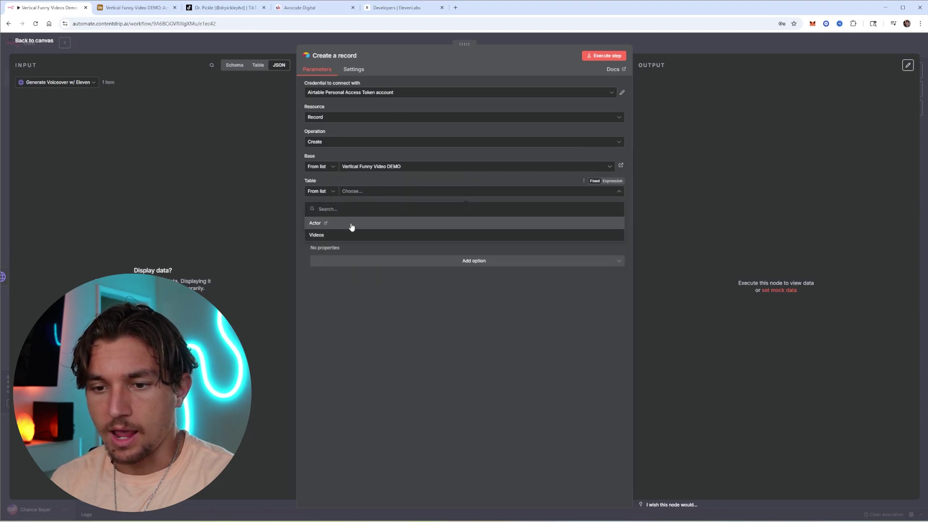
left_click(353, 236)
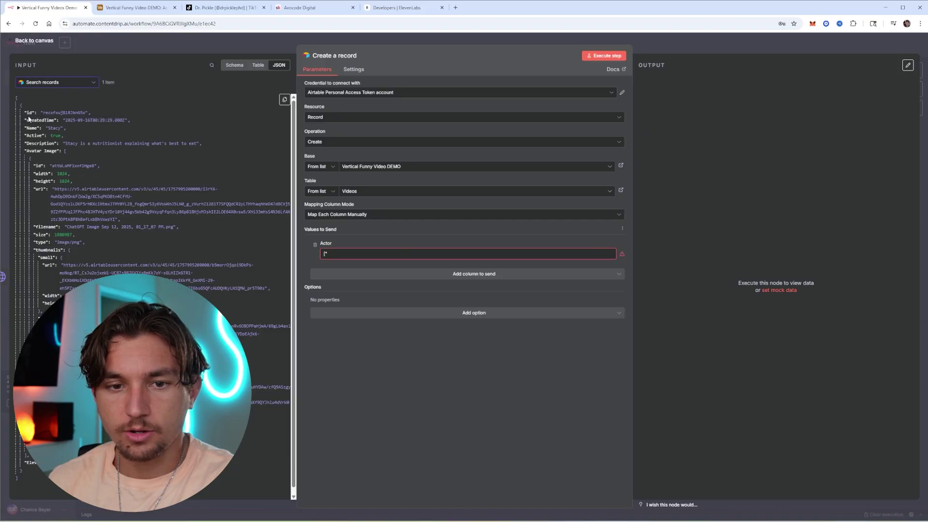
Set the Actor column to ["{{ $('Search records').item.json.id }}"], execute the record creation, and return to the canvas.
left_click_drag(29, 118, 376, 254)
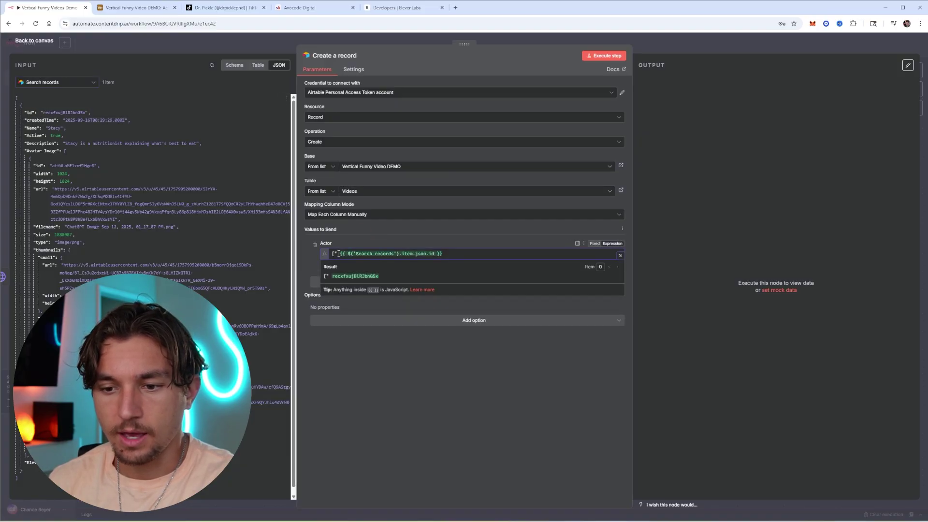
left_click(336, 255)
key("Delete")
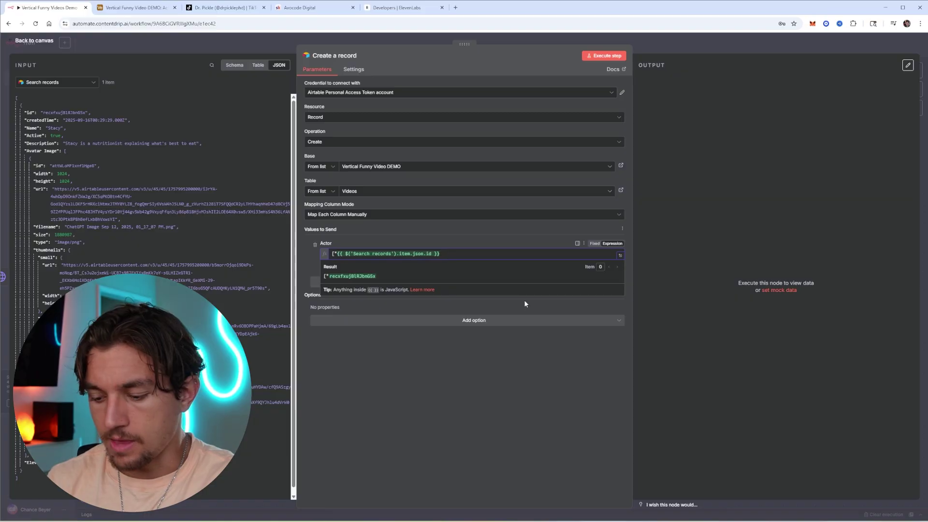
type("\"")
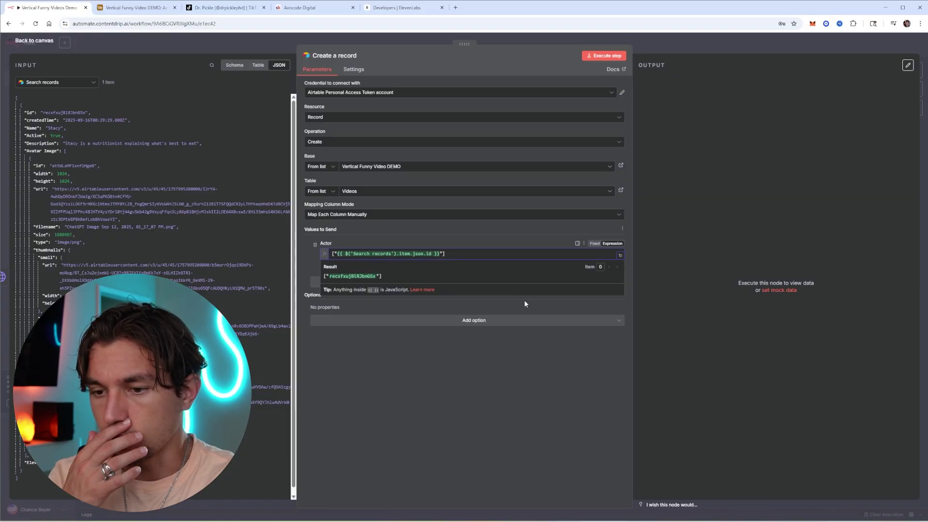
left_click(524, 301)
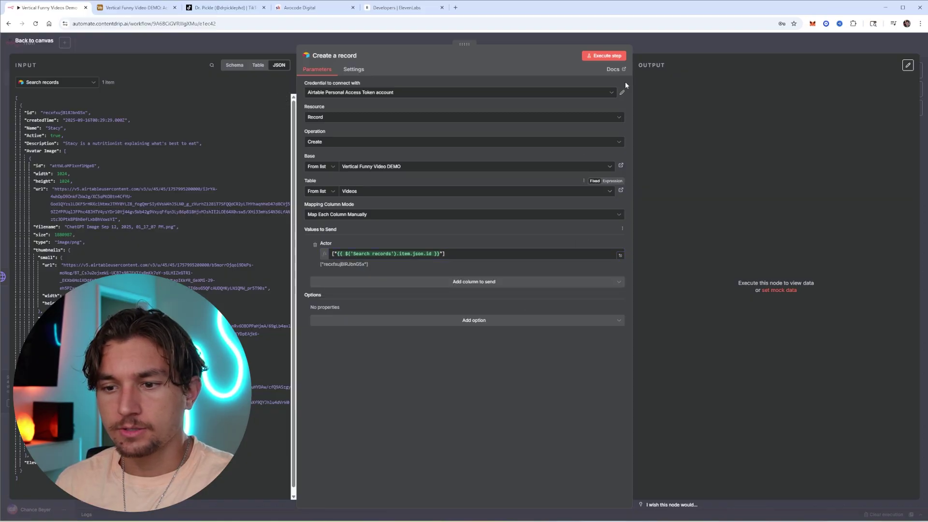
left_click(608, 64)
left_click(651, 45)
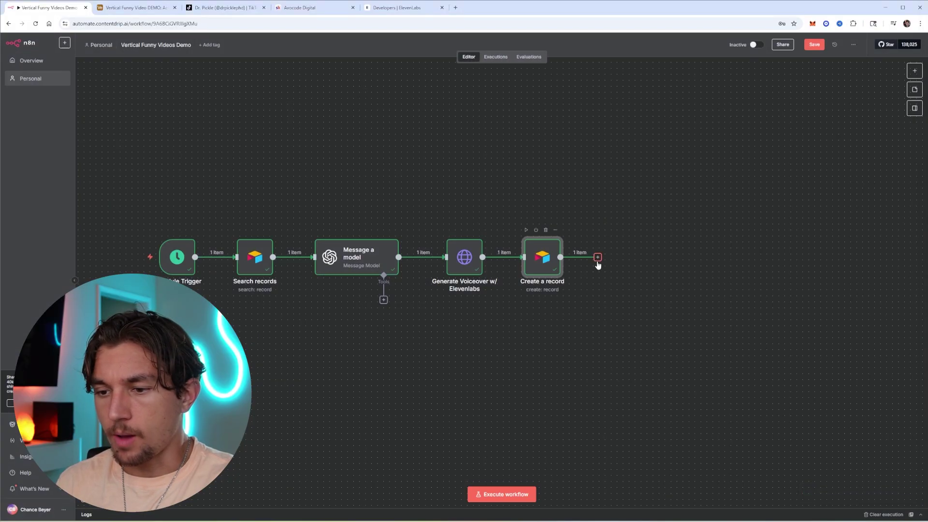
Add an HTTP Request node after Create a record, set its method to POST, and rename it Upload to Airtable.
left_click(598, 259)
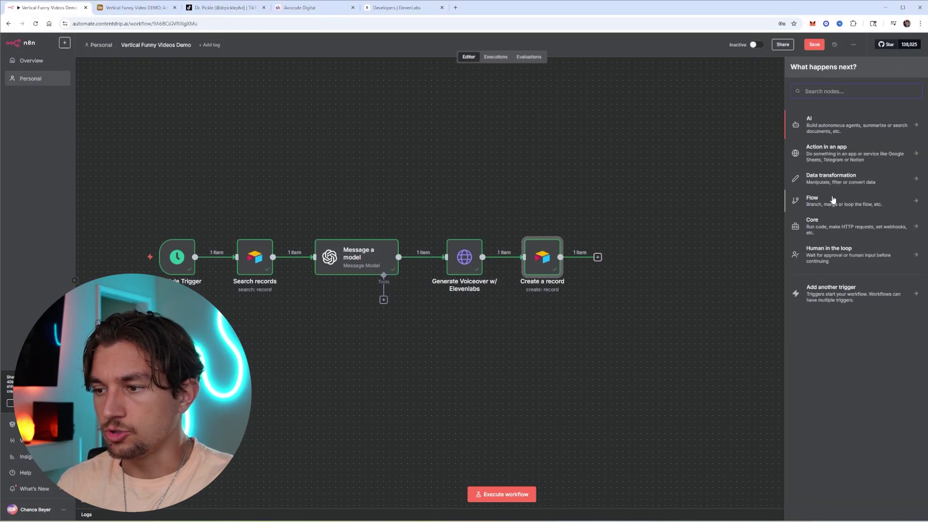
type("http")
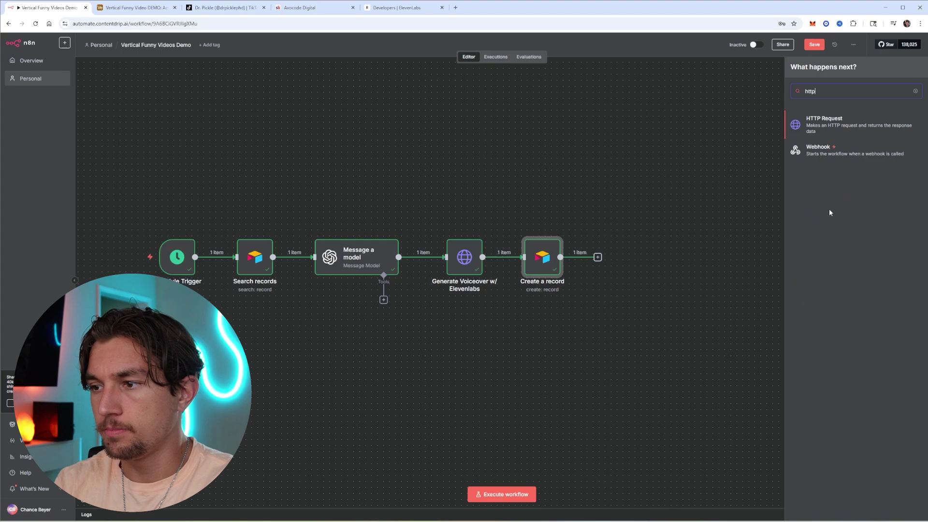
left_click(844, 123)
left_click(397, 107)
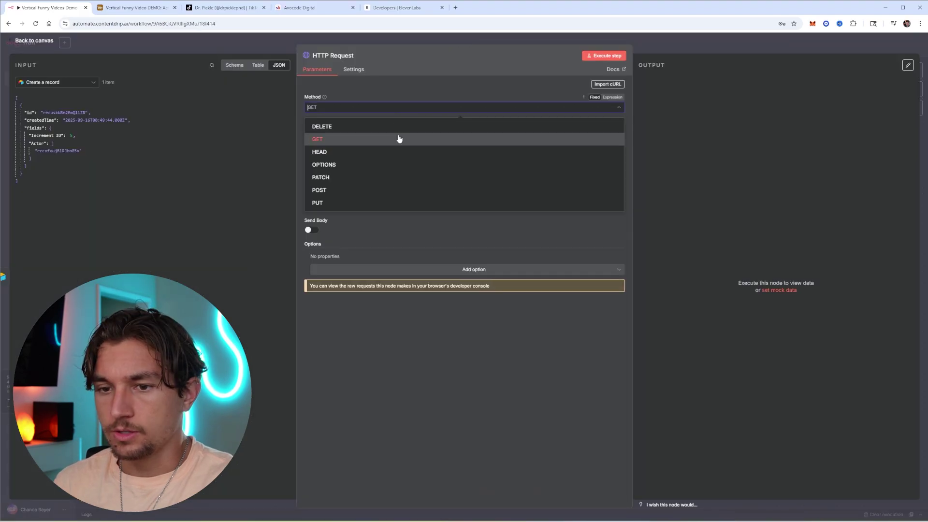
left_click(341, 190)
left_click(344, 56)
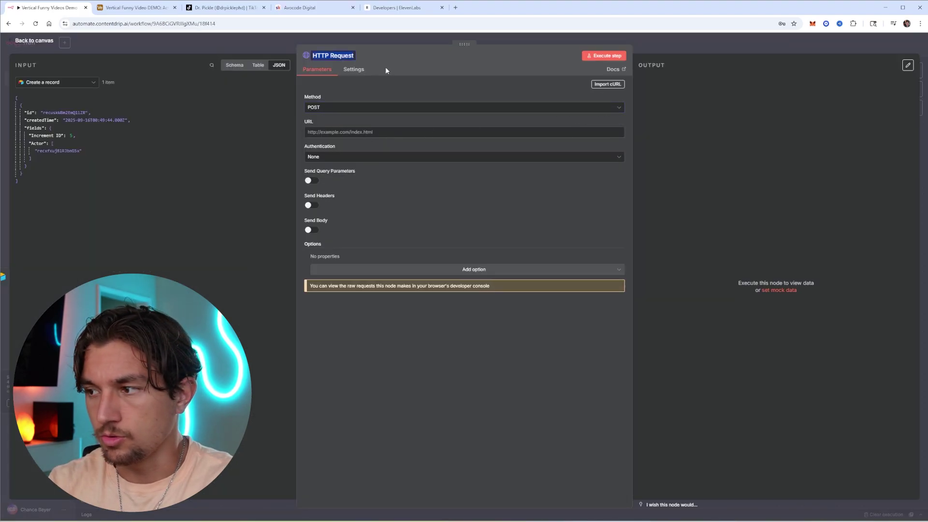
type("Upload to Airtable")
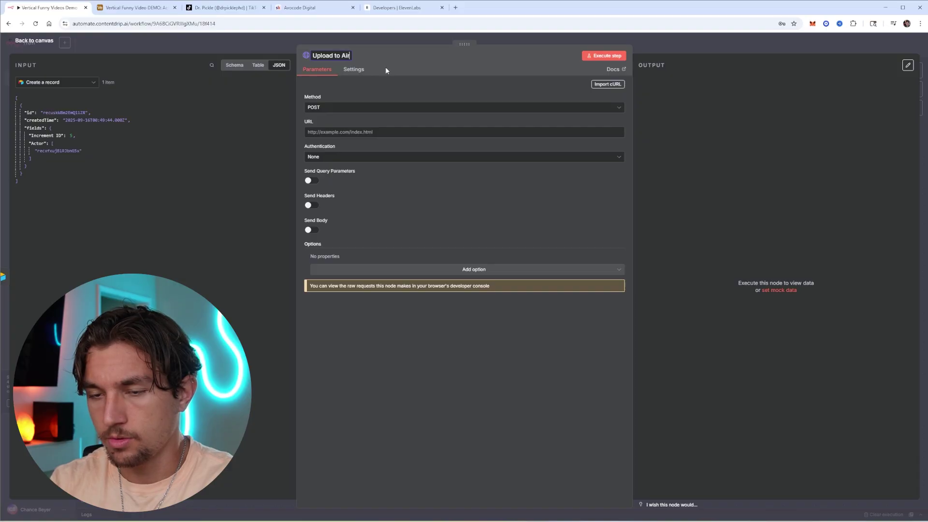
key("Return")
left_click(386, 132)
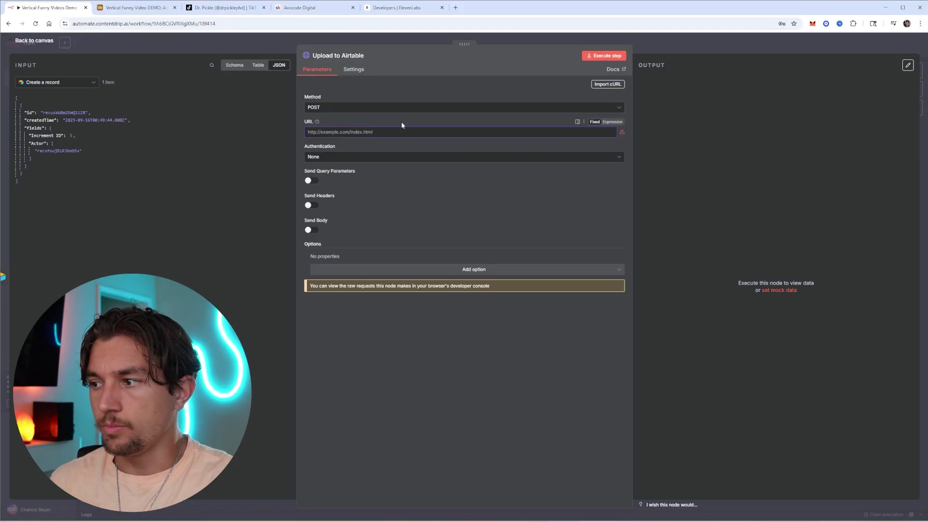
type("https://content.airtable.com/v0/")
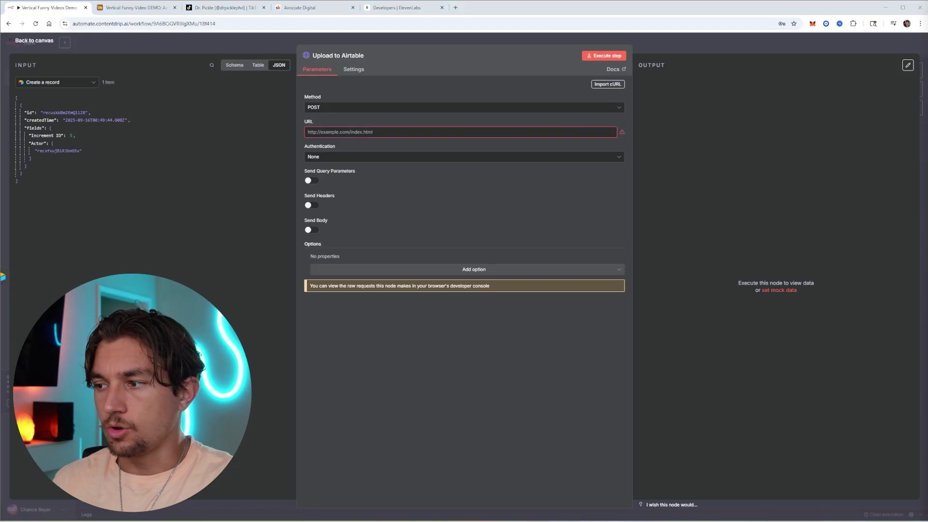
key("ctrl+shift+Left")
key("ctrl+shift+Left")
key("ctrl+shift+Left")
key("ctrl+shift+Left")
key("ctrl+shift+Left")
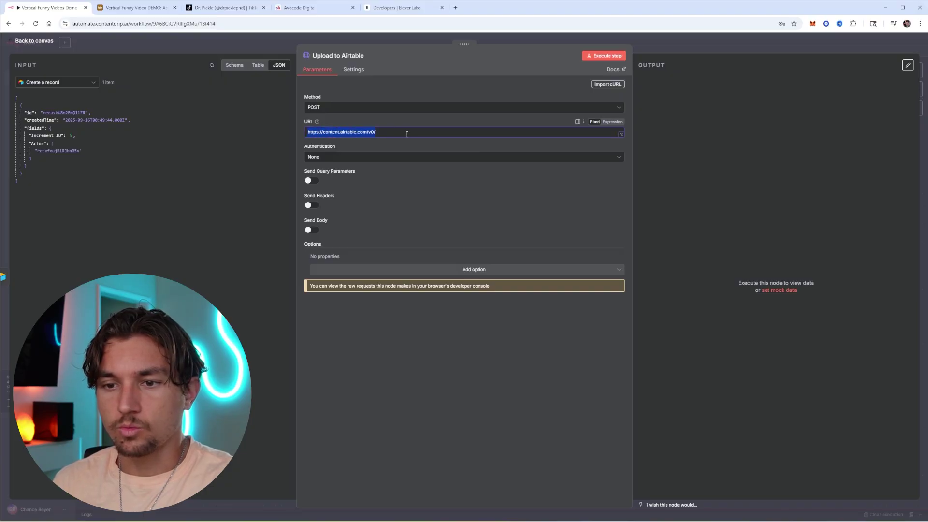
Copy the base ID from the Airtable base's web address and append it to the request URL in n8n.
left_click(128, 10)
left_click(125, 23)
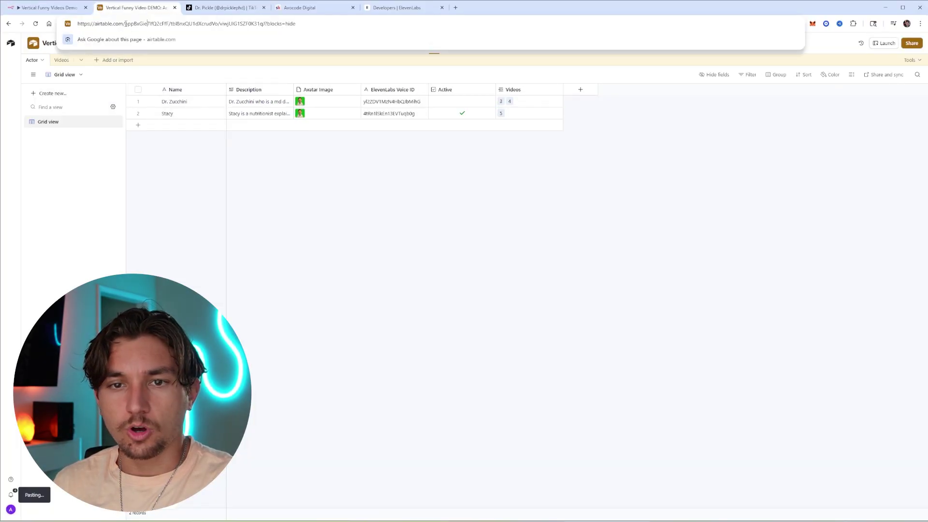
left_click_drag(125, 23, 169, 23)
key("ctrl+c")
left_click(48, 7)
key("ctrl+v")
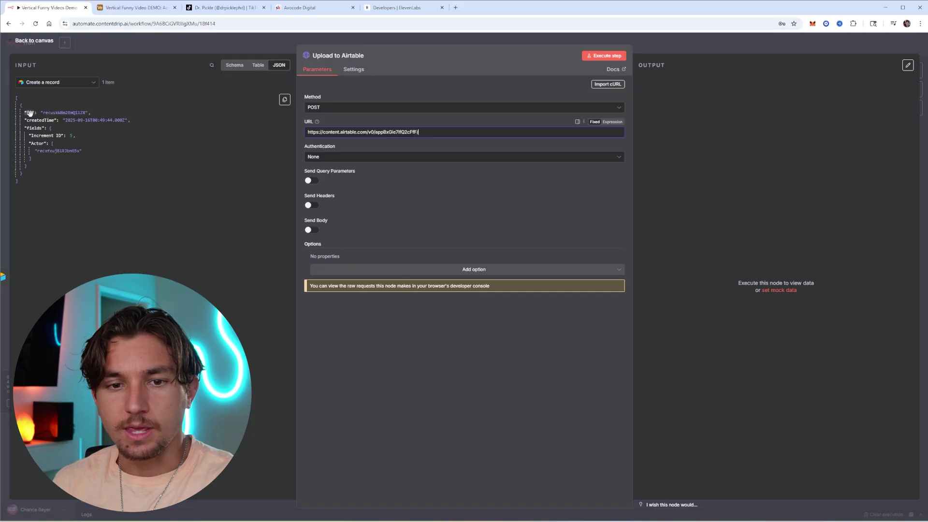
Complete the request URL with the created record's id, {{ $json.id }}, followed by /Audio/uploadAttachment.
left_click_drag(30, 112, 452, 132)
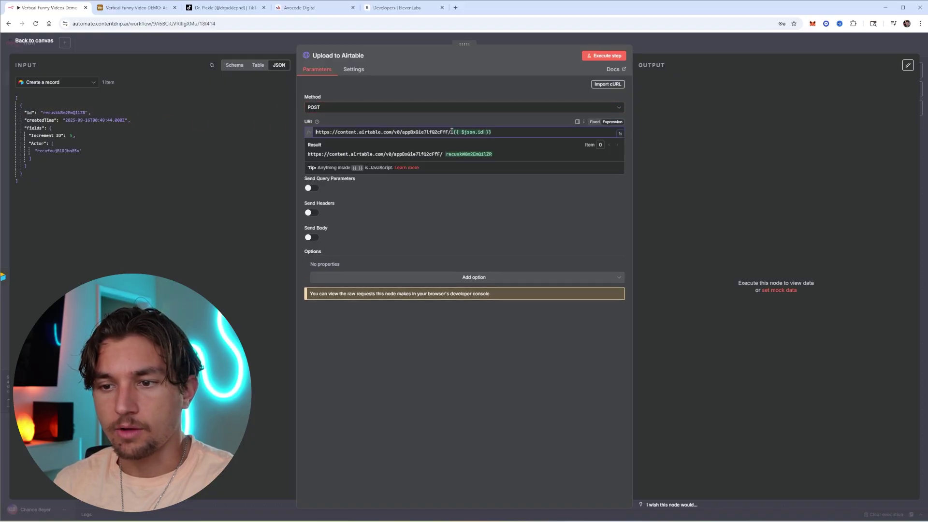
left_click(454, 132)
key("BackSpace")
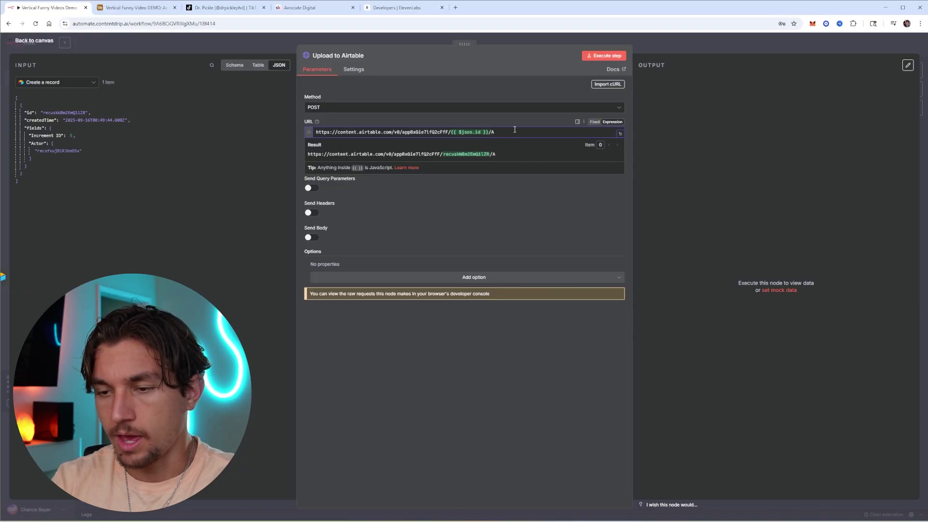
type("io")
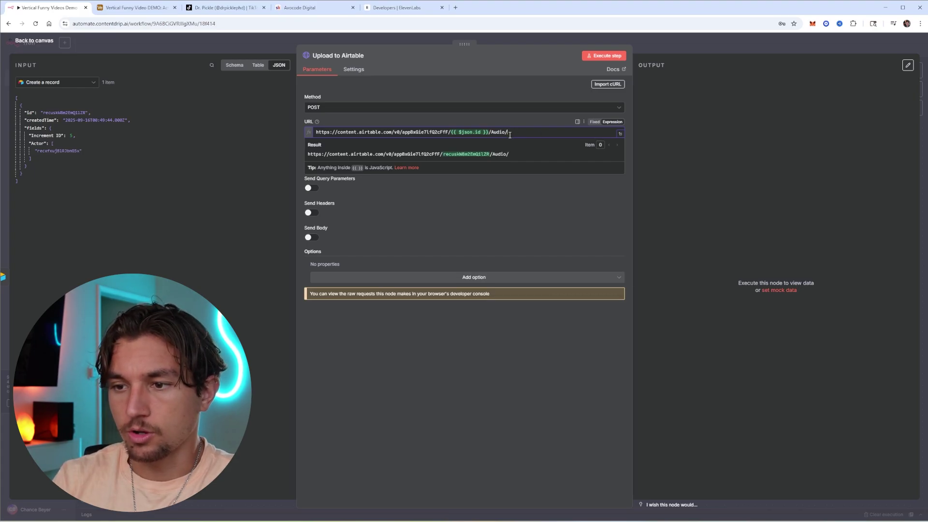
type("/uploadA")
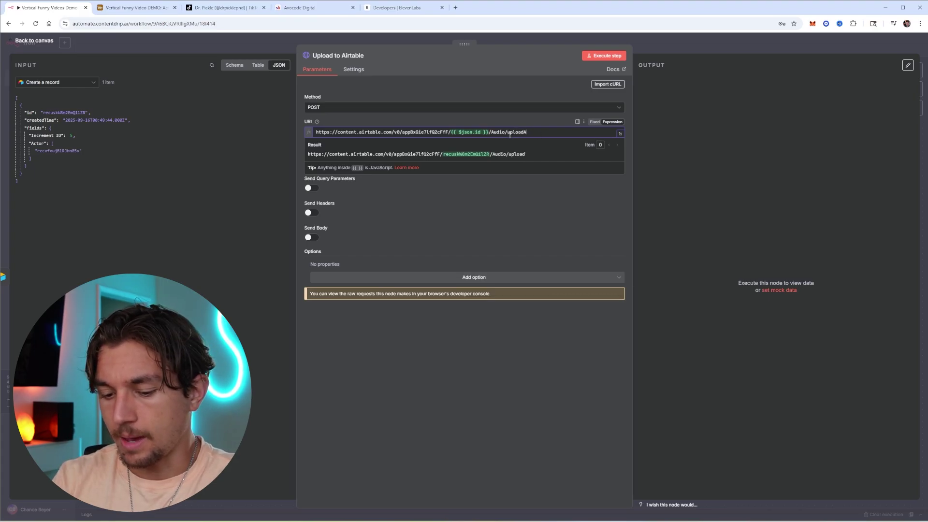
type("ttachment")
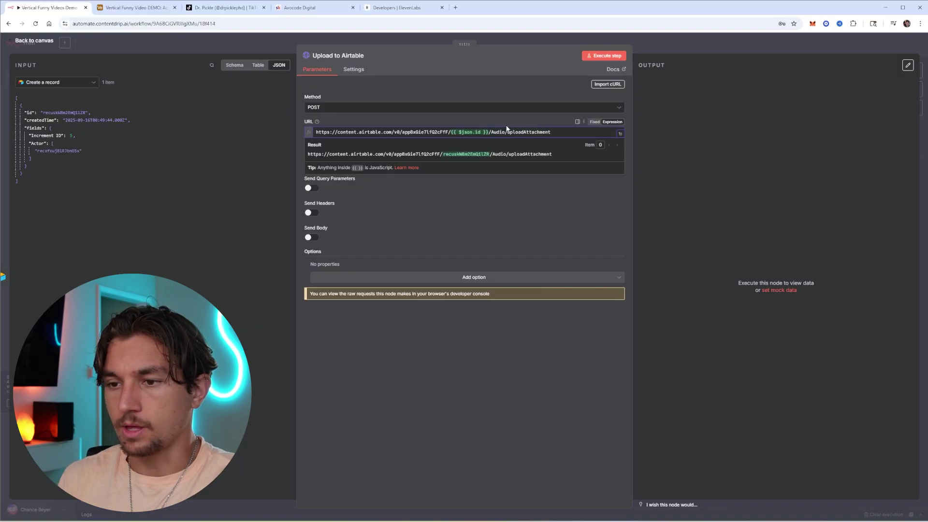
Set the request's authentication to Generic Credential Type with Bearer Auth.
left_click(391, 167)
left_click(391, 164)
left_click(363, 217)
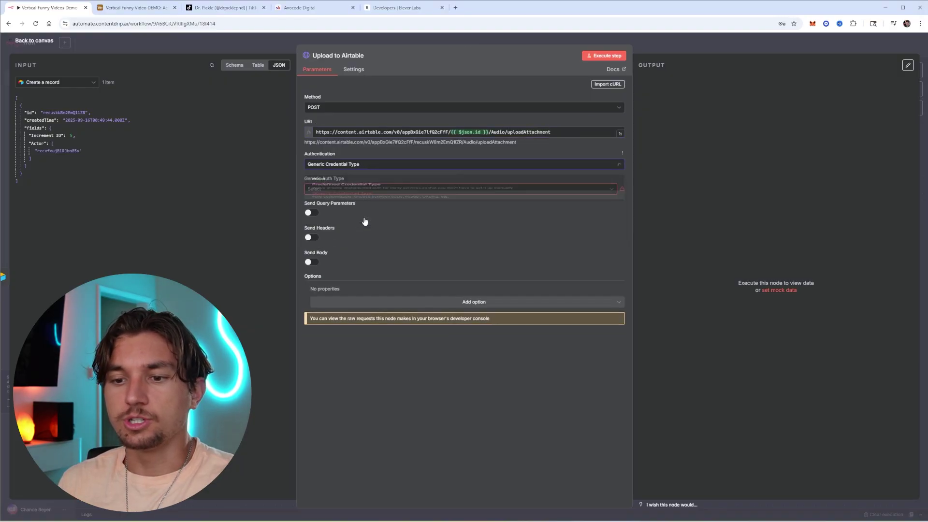
left_click(356, 189)
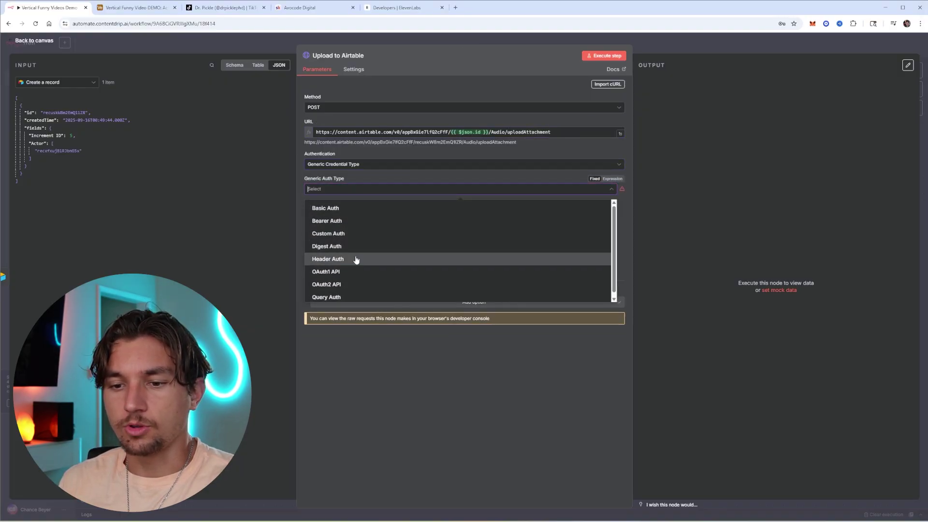
left_click(355, 221)
Create a new Bearer Auth credential for the upload request, paste the bearer token, and save it.
left_click(537, 267)
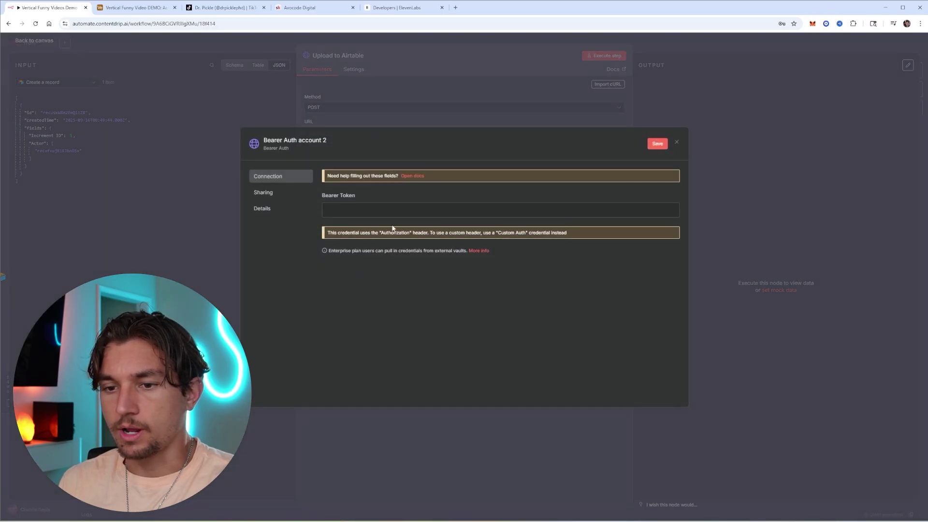
left_click(517, 209)
key("ctrl+v")
left_click(511, 196)
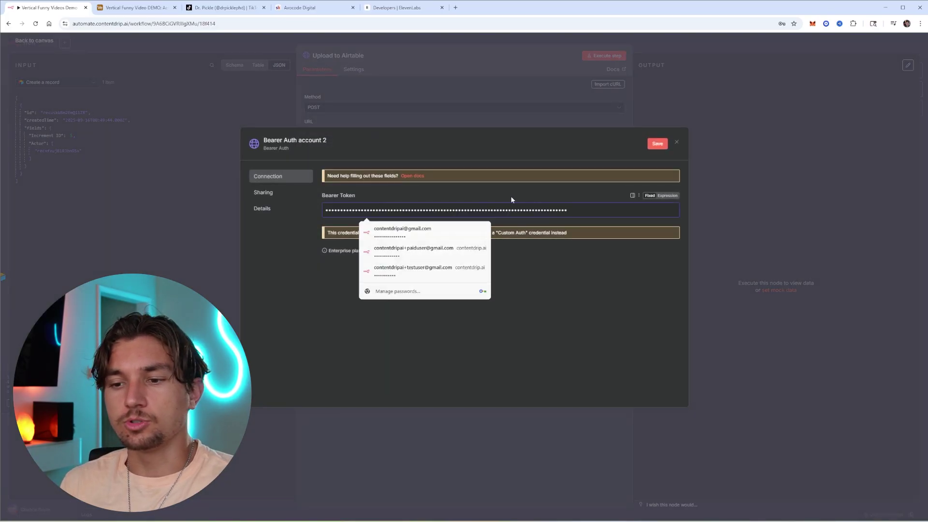
left_click(657, 144)
left_click(677, 142)
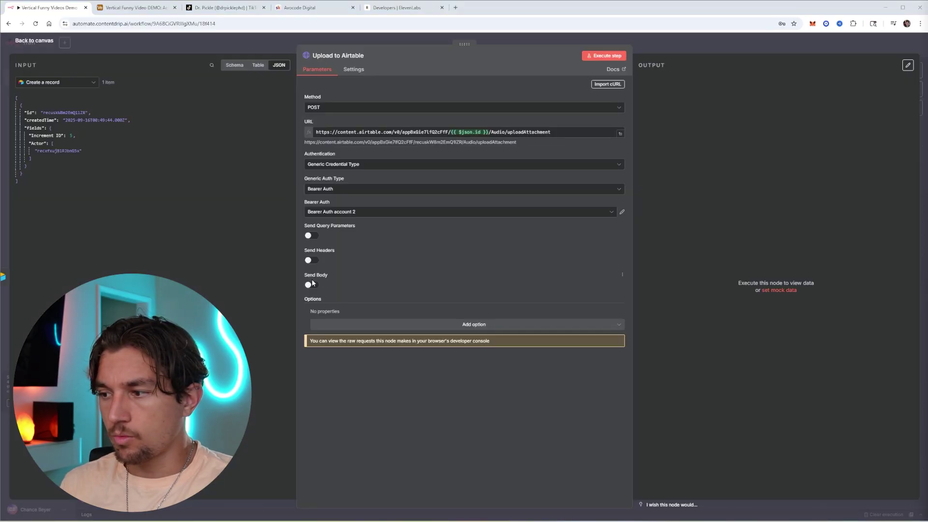
Enable the Upload to Airtable request body and add a contentType parameter with the value audio/mpeg.
left_click(311, 285)
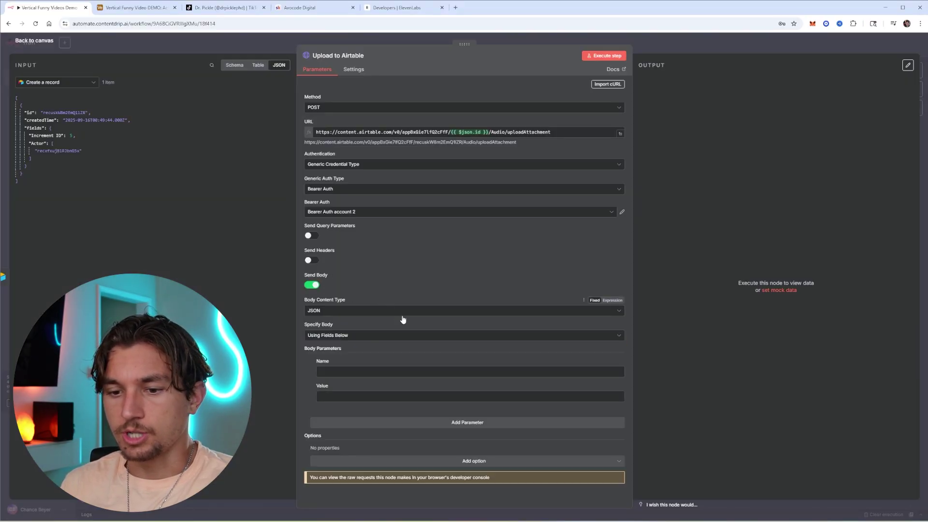
left_click(383, 370)
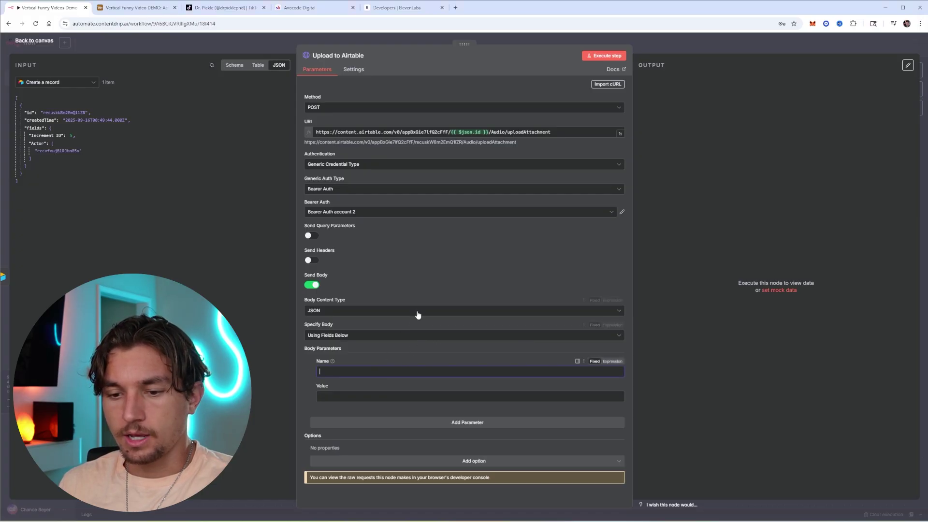
key("ctrl+v")
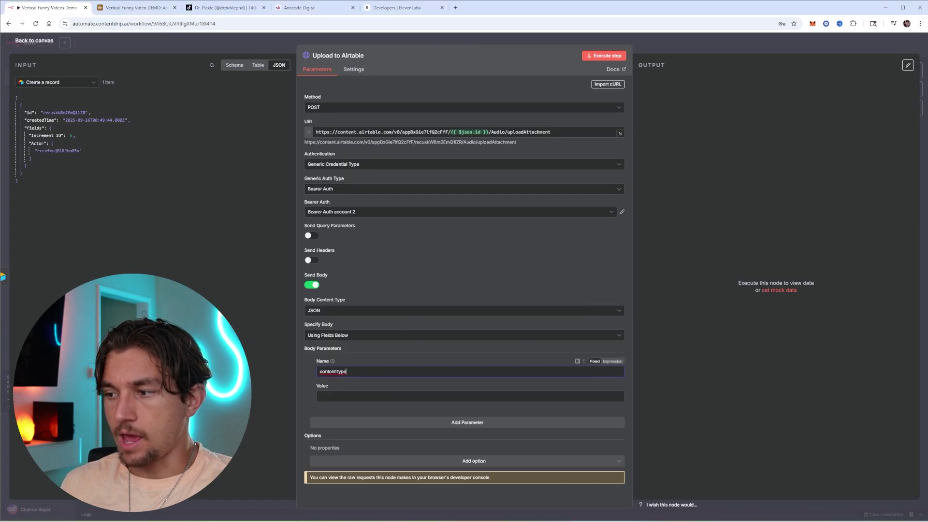
left_click(370, 396)
type("audio/mpeg")
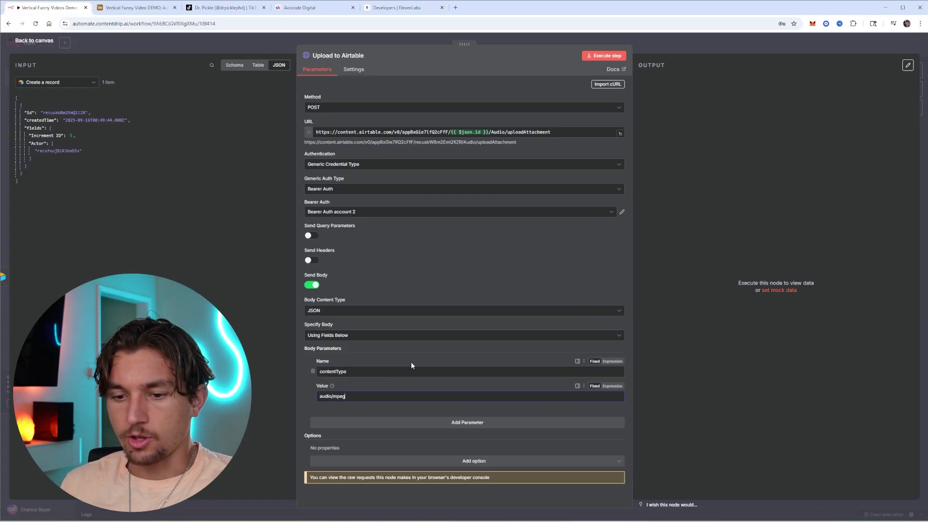
Add a body parameter named file and map it to audio_base64 from the Generate Voiceover w/ Elevenlabs output.
left_click(367, 422)
left_click(369, 386)
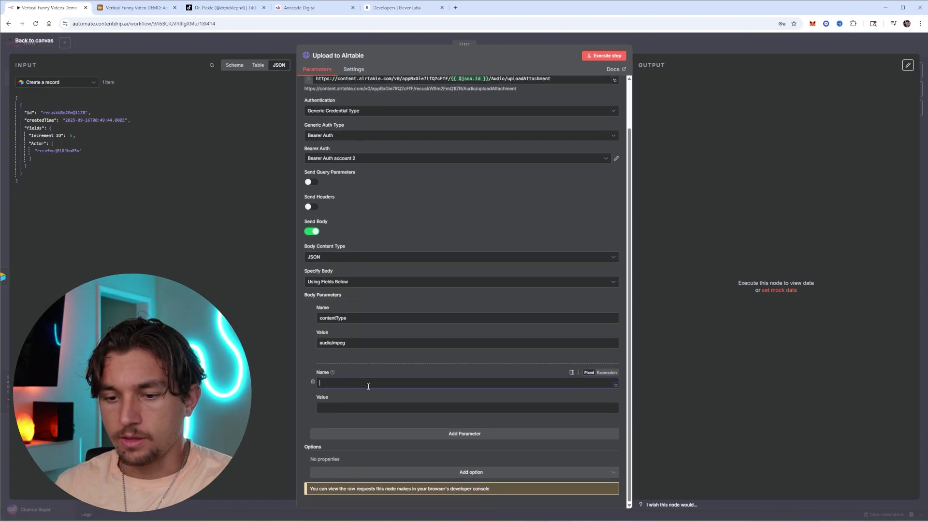
type("file")
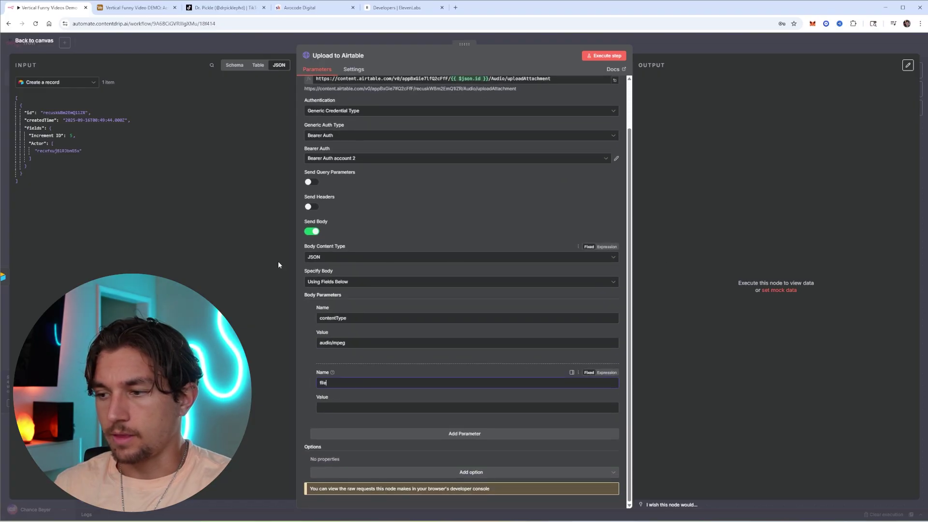
left_click(61, 83)
left_click(65, 114)
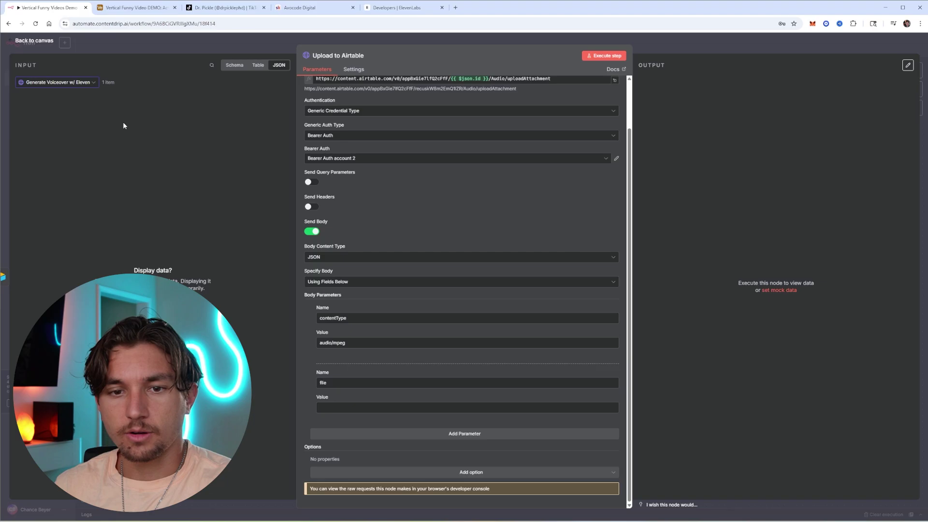
left_click(153, 304)
left_click_drag(43, 112, 372, 407)
left_click(372, 365)
Add a third body parameter named filename with the value file.mp3.
left_click(406, 439)
scroll(414, 379, "down", 2)
left_click(367, 385)
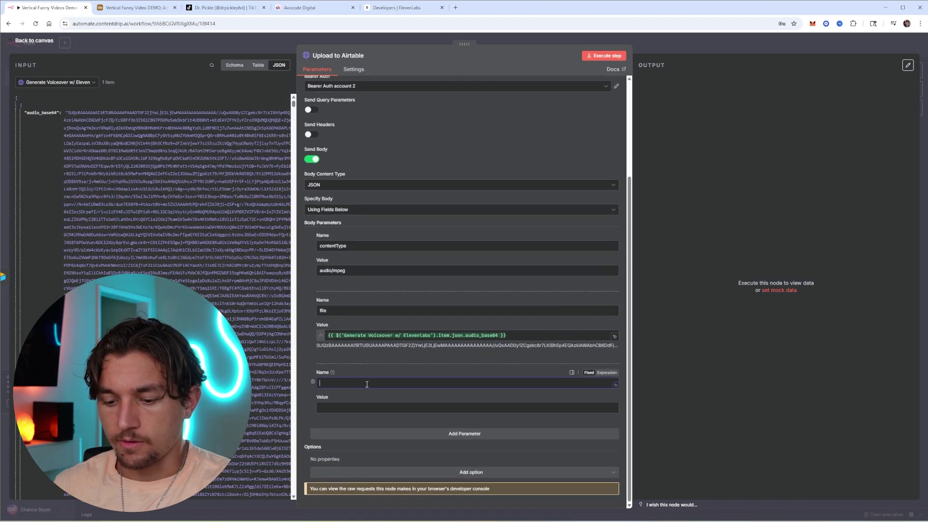
type("filename")
key("Tab")
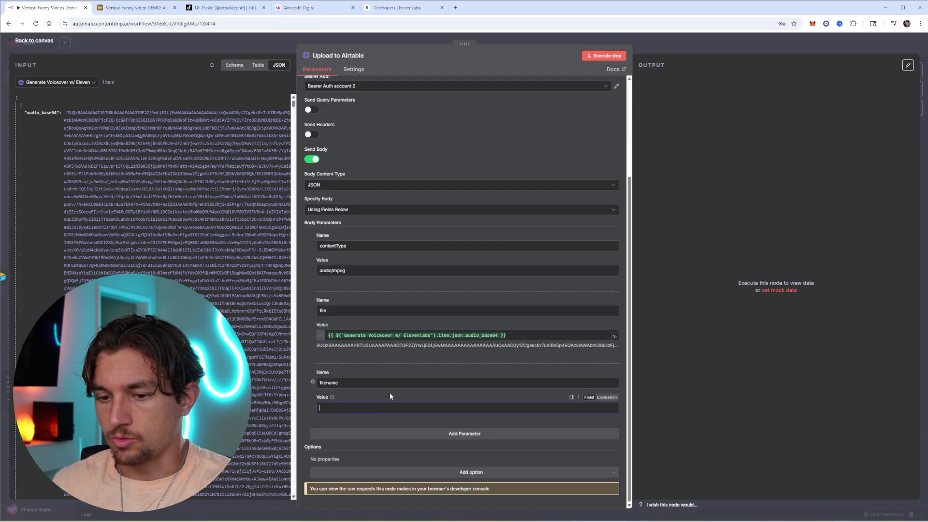
type("file.mp3")
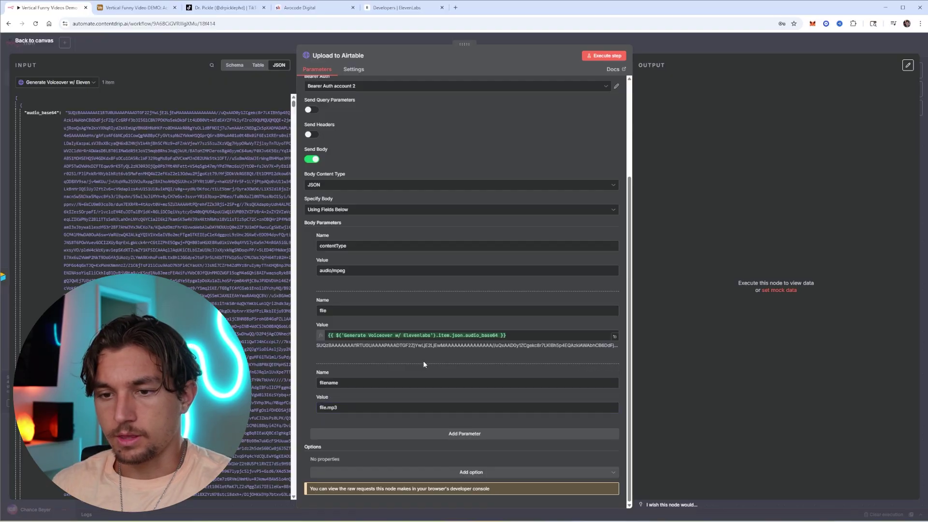
Execute the Upload to Airtable step and check the Videos table in Airtable for the uploaded audio.
scroll(422, 360, "up", 3)
left_click(605, 56)
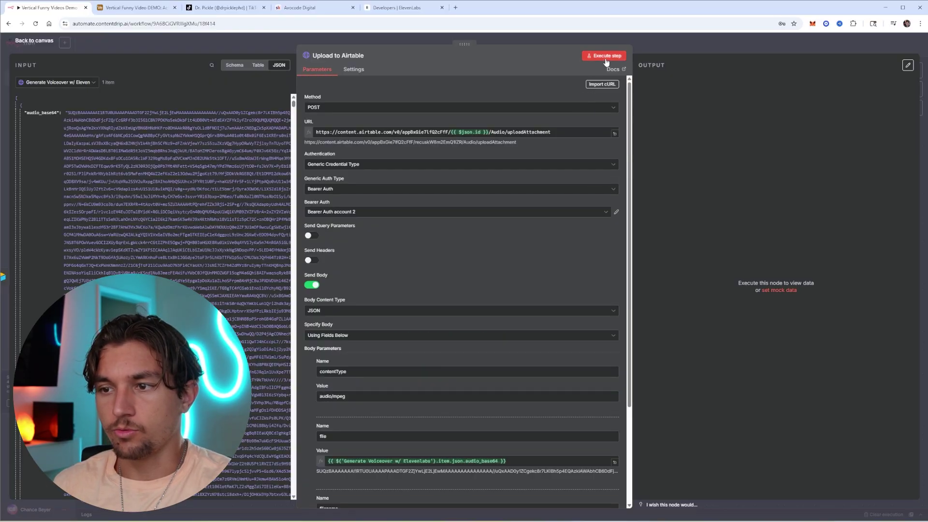
left_click(648, 48)
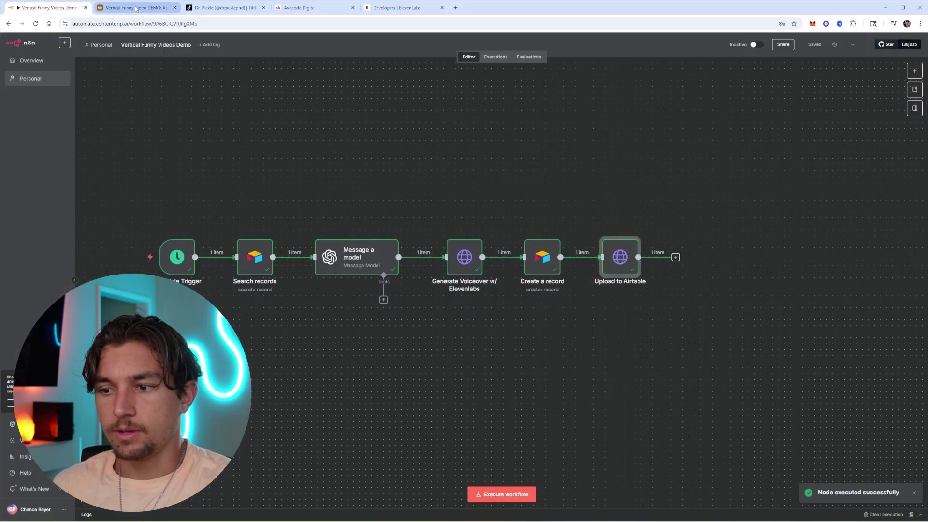
key("ctrl+Tab")
left_click(61, 59)
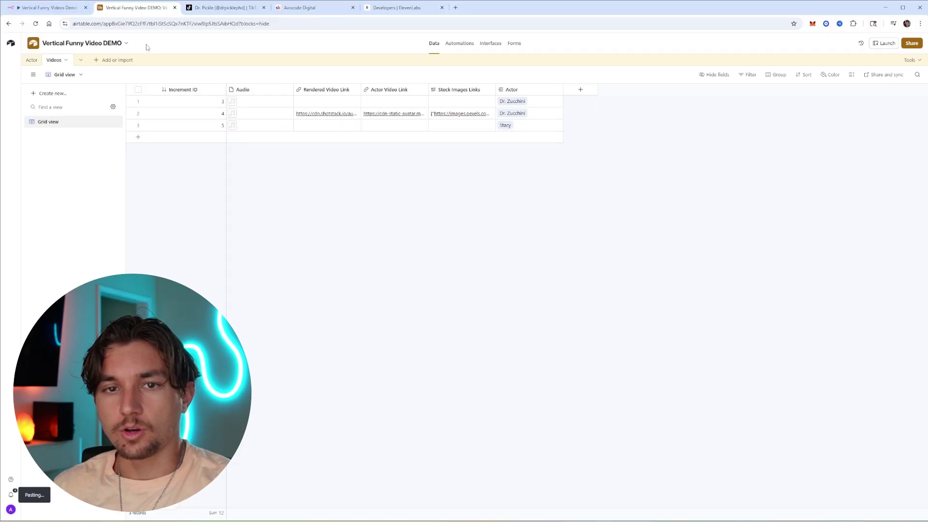
Open the Actor table in Airtable and examine the active actor's avatar image.
left_click(49, 8)
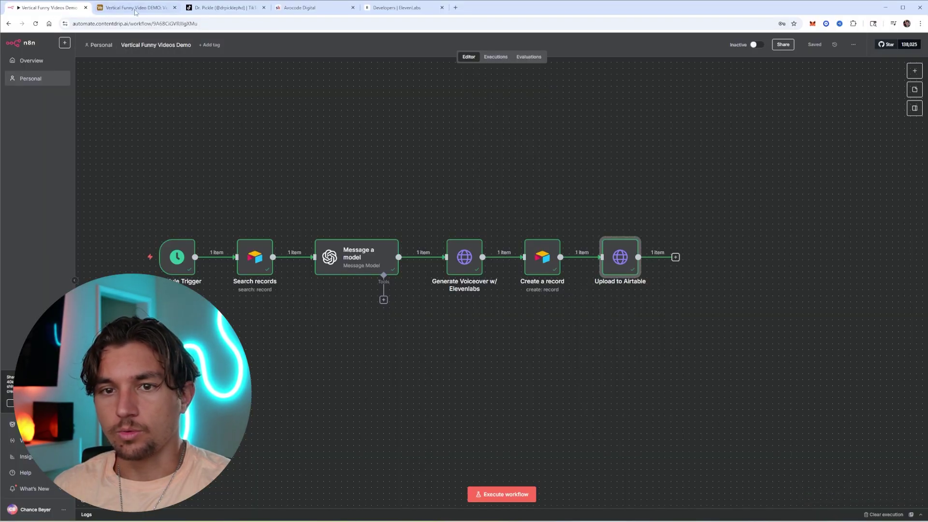
scroll(745, 207, "down", 2)
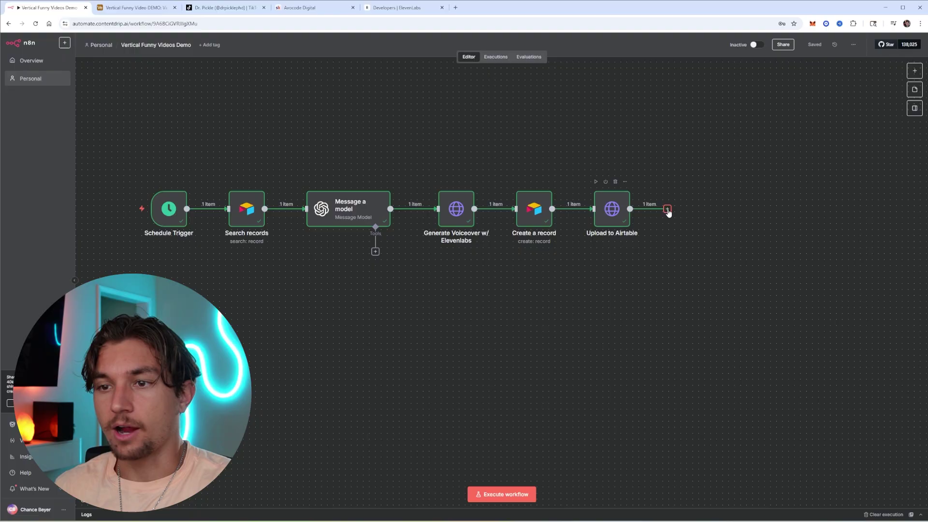
left_click(135, 7)
left_click(45, 62)
left_click(301, 115)
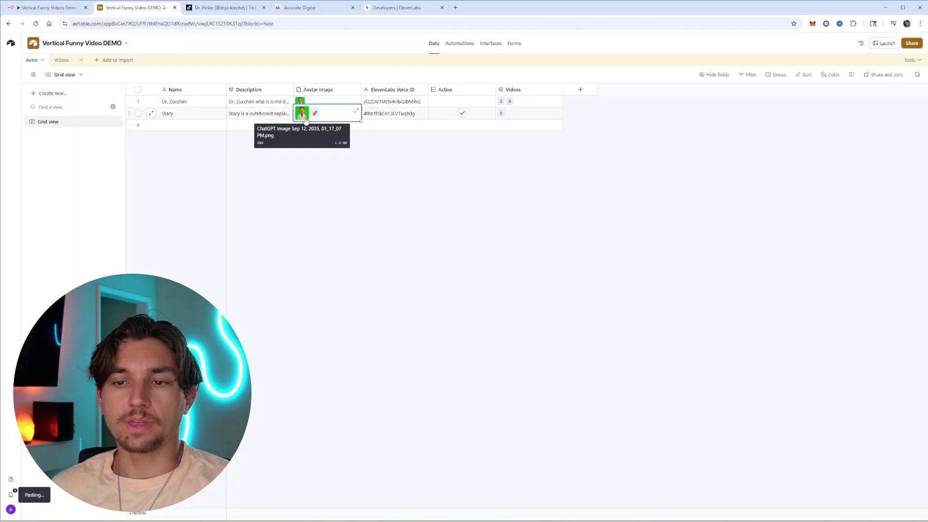
Switch to n8n, add an HTTP Request node after Upload to Airtable, and set its method to POST.
left_click(56, 11)
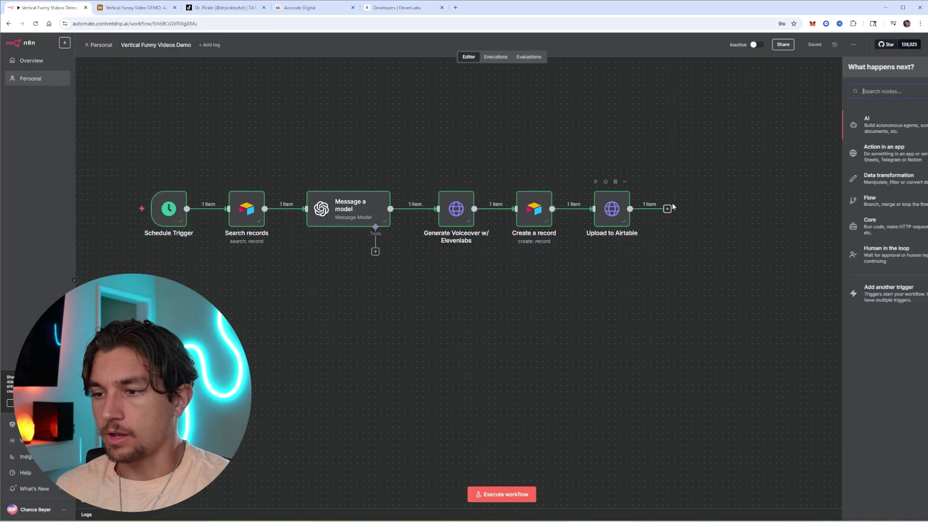
type("http")
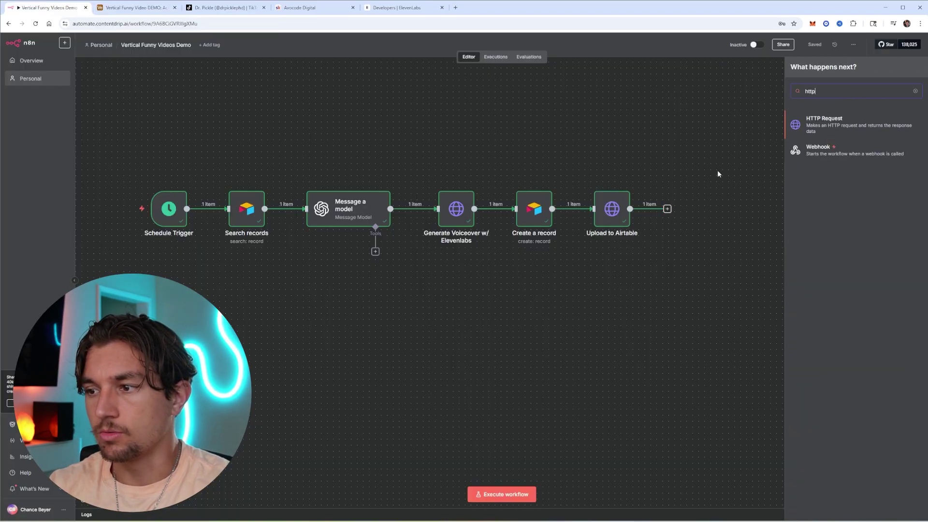
key("Return")
left_click(402, 108)
left_click(353, 191)
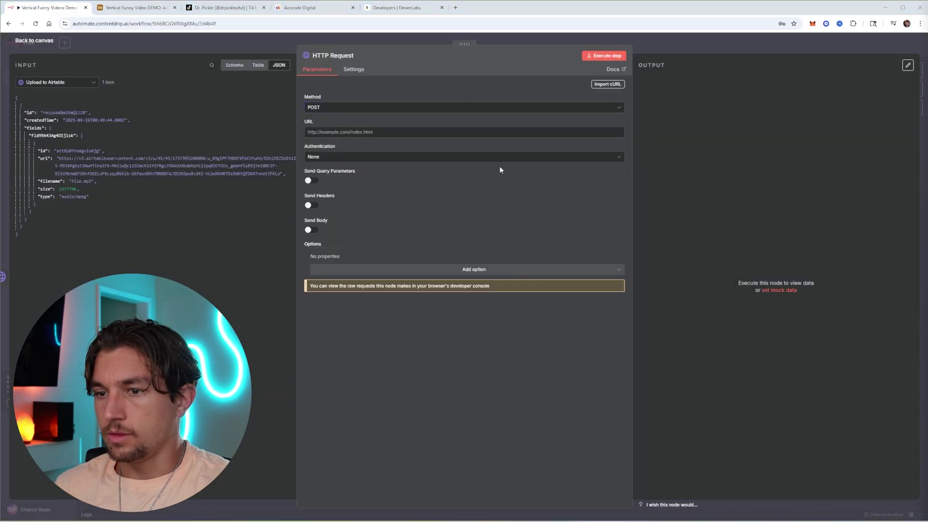
left_click(450, 132)
type("https://moyin-gateway.dupdub.com/tts/v1/photoProject/createMult")
left_click(381, 158)
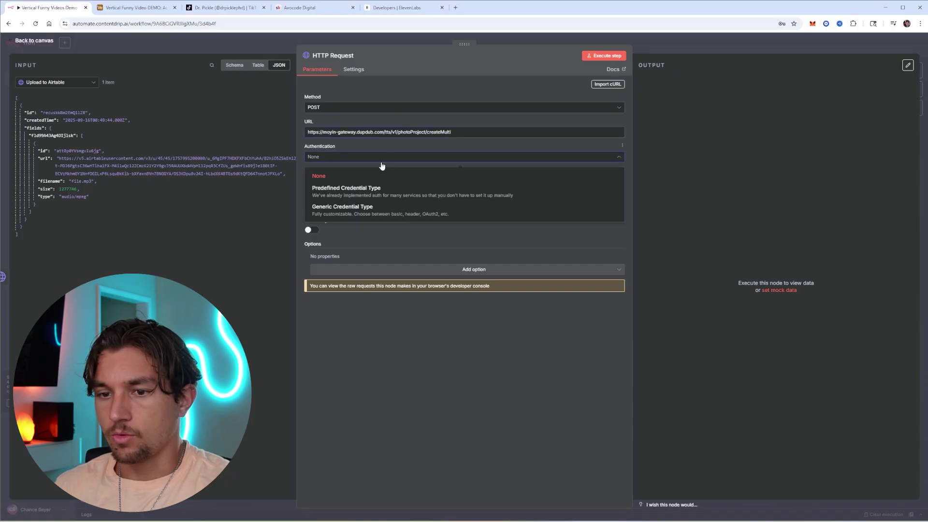
left_click(356, 209)
left_click(346, 182)
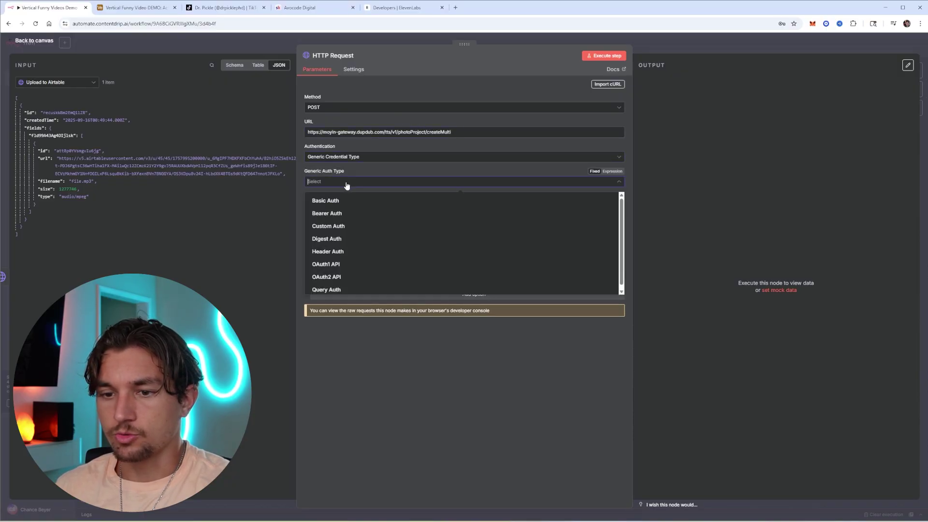
left_click(344, 252)
Start a new Header Auth credential and set its header name to dupdub_token.
left_click(623, 209)
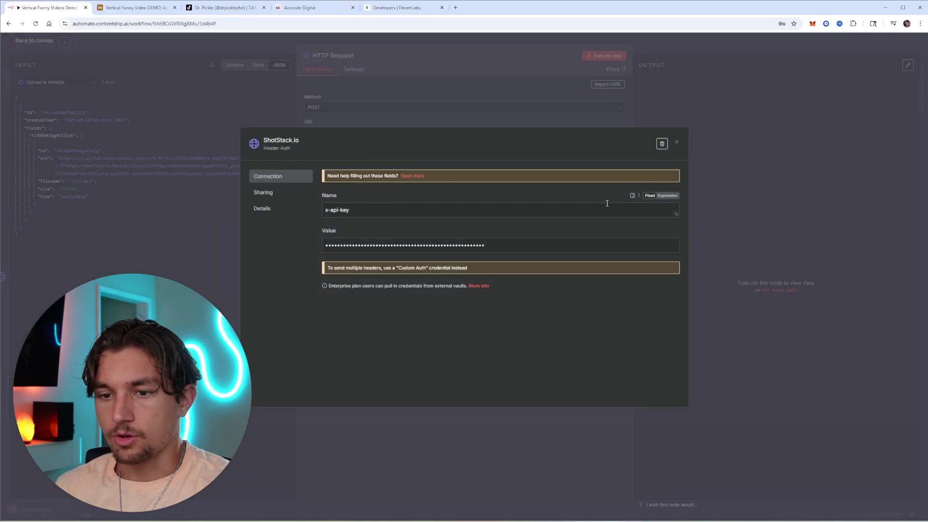
left_click(677, 143)
left_click(365, 323)
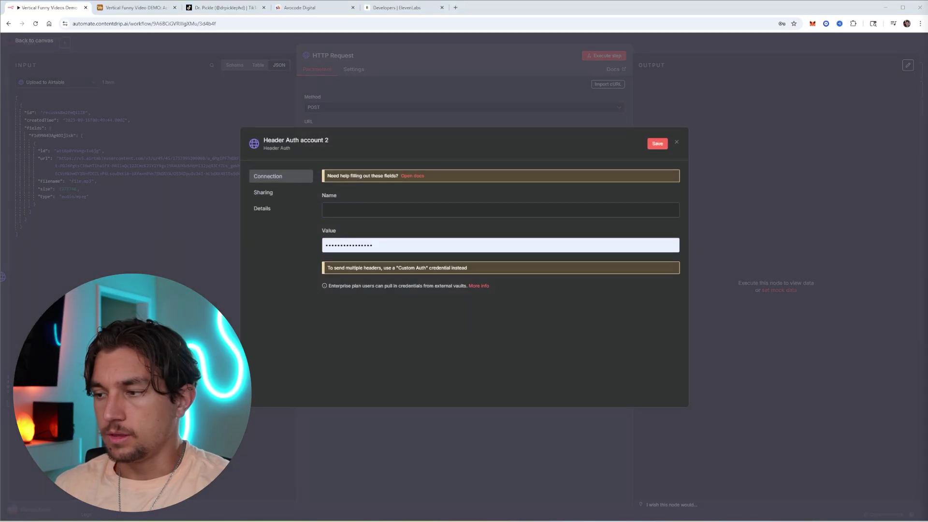
left_click(447, 211)
type("dupdub_token")
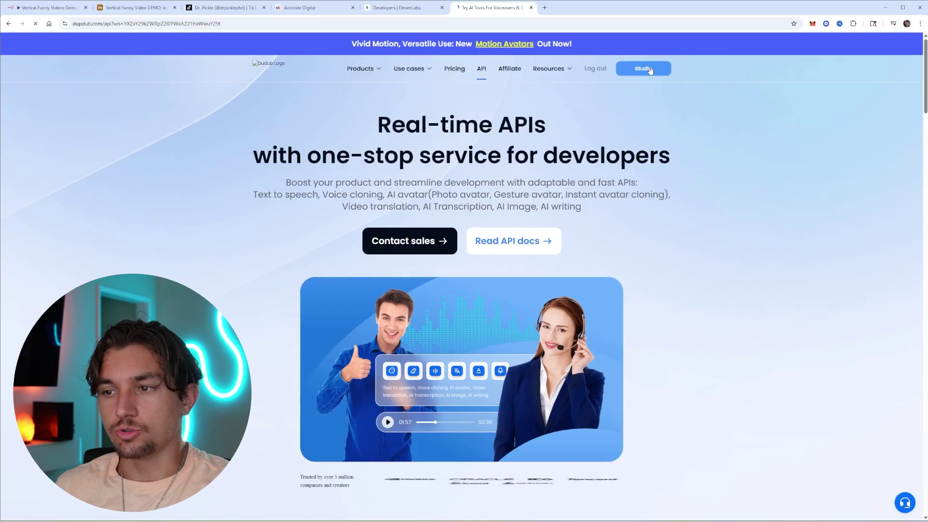
Copy the API key from the DupDub account page into the n8n credential's value, and close the credential without saving.
left_click(643, 68)
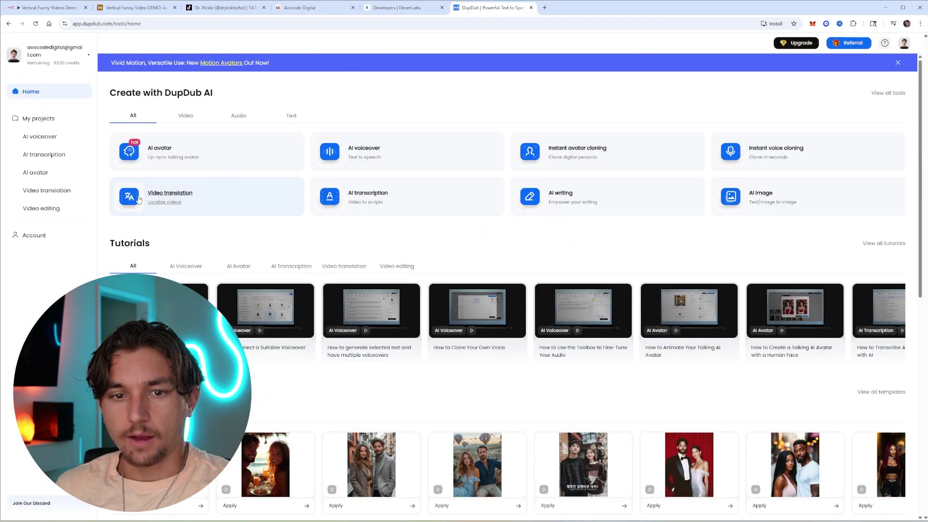
left_click(18, 235)
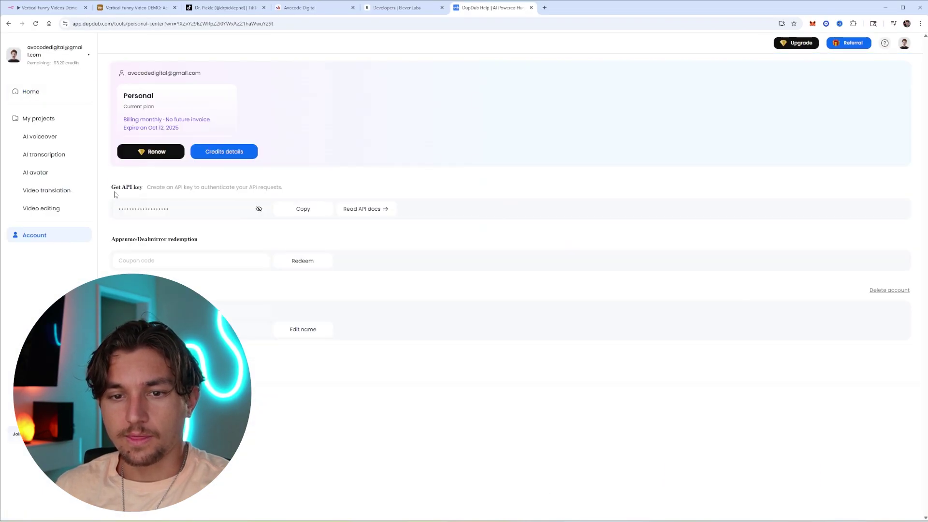
left_click(304, 209)
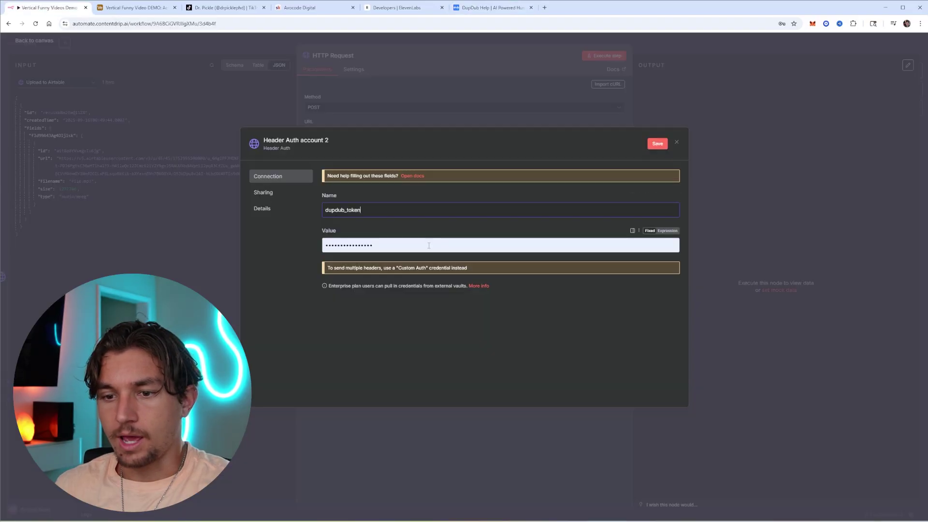
double_click(429, 245)
key("ctrl+v")
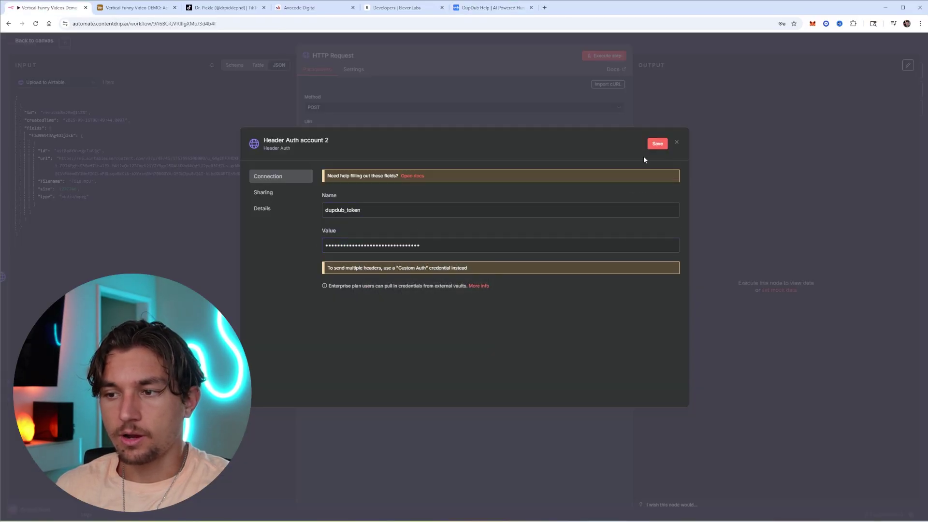
left_click(677, 143)
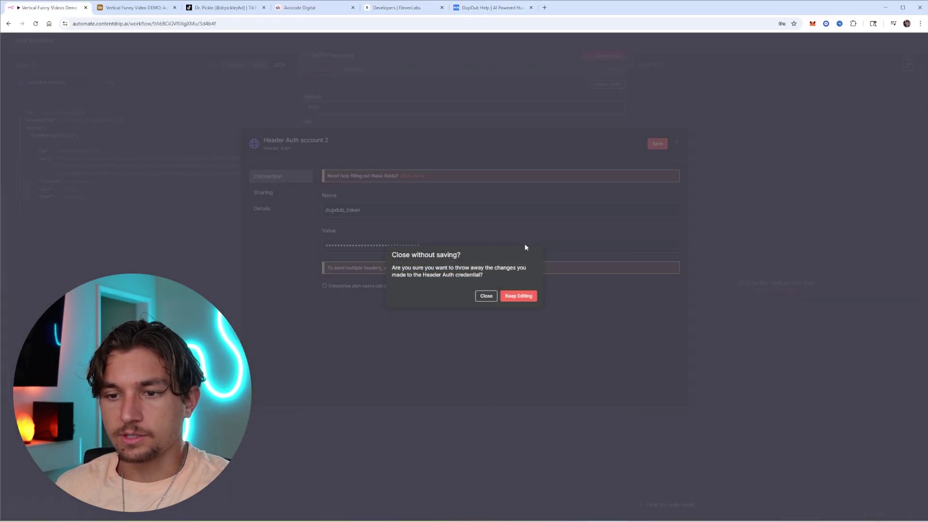
left_click(486, 296)
Select the existing DupDub header credential and enable a request body specified using JSON.
left_click(346, 203)
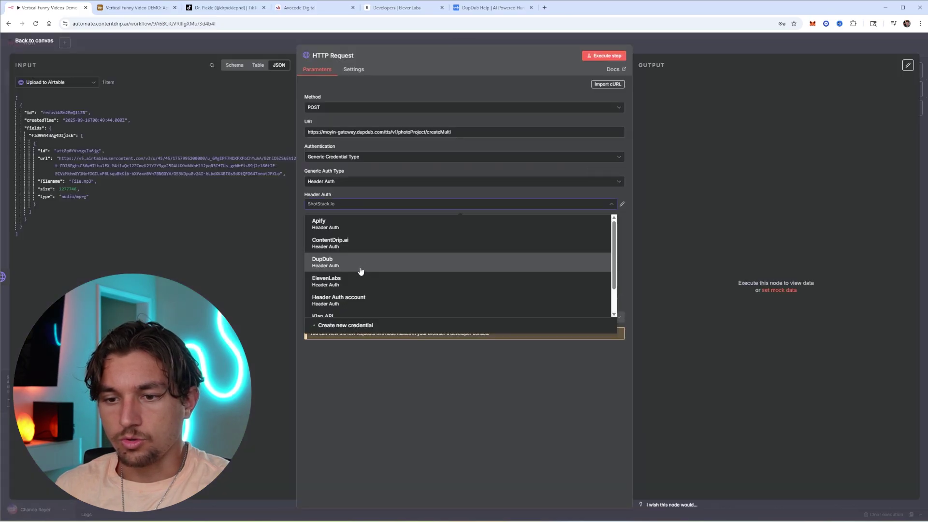
left_click(353, 207)
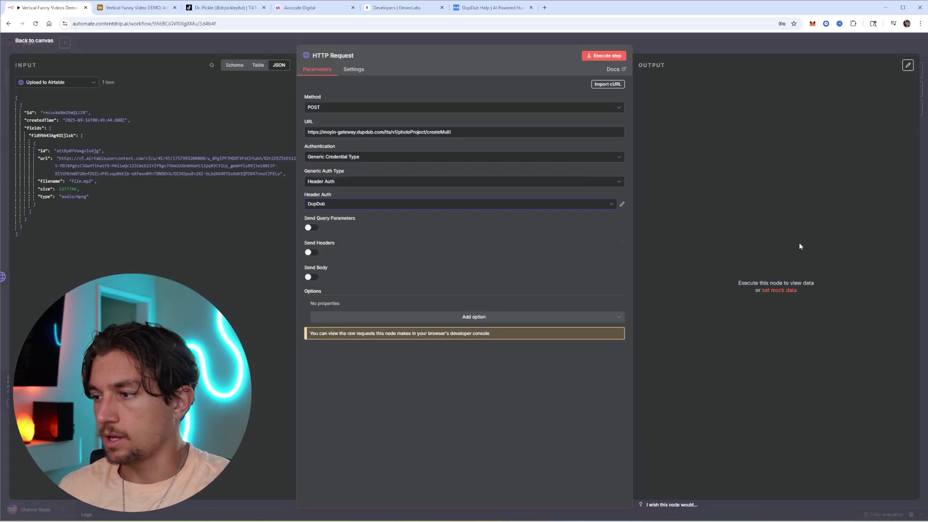
left_click(312, 277)
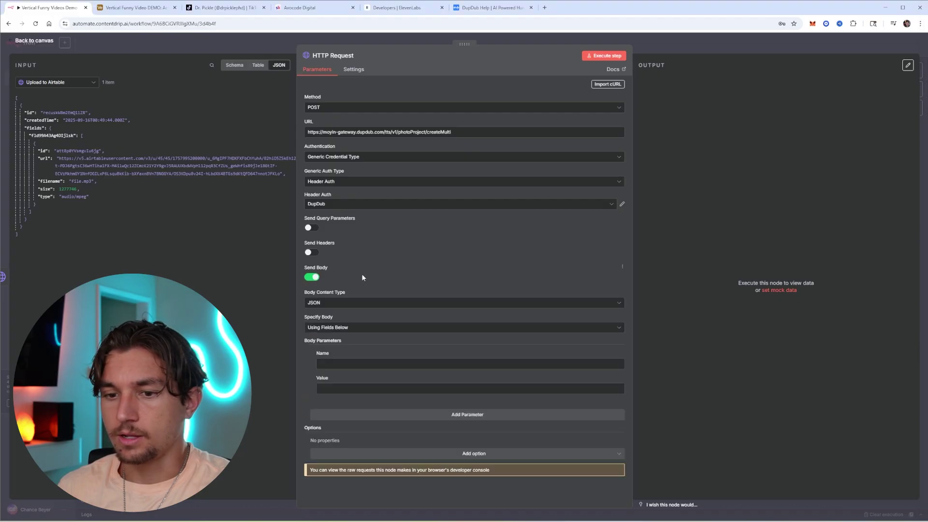
left_click(366, 327)
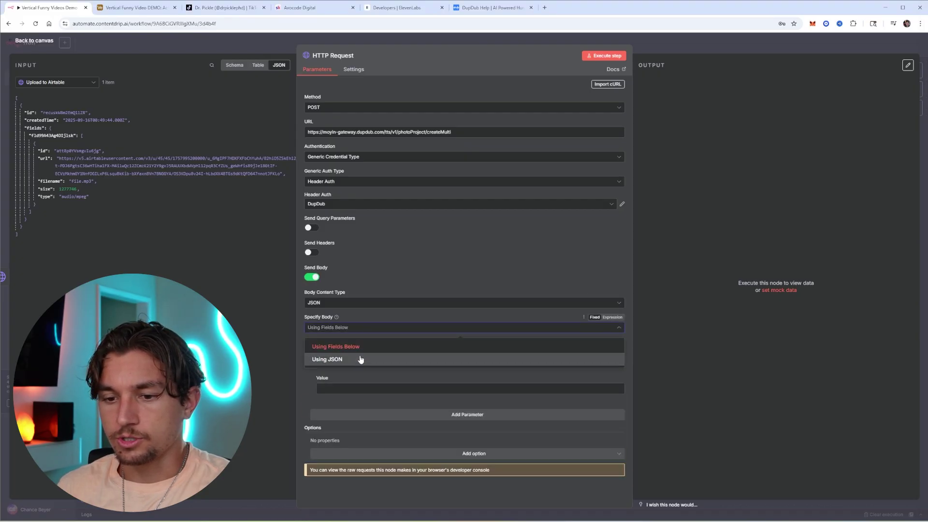
left_click(368, 357)
Paste the JSON body with photoUrl, audioUrl, box 403, 185, 755, 662, watermark 1 and useSr false, and review the photoUrl expression in the expanded editor.
left_click(377, 354)
key("ctrl+v")
left_click(625, 389)
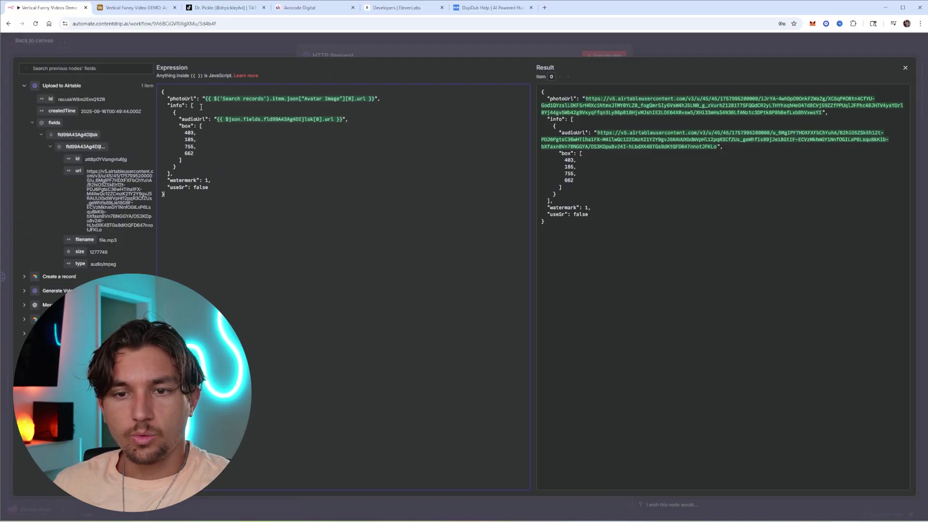
left_click_drag(204, 98, 366, 99)
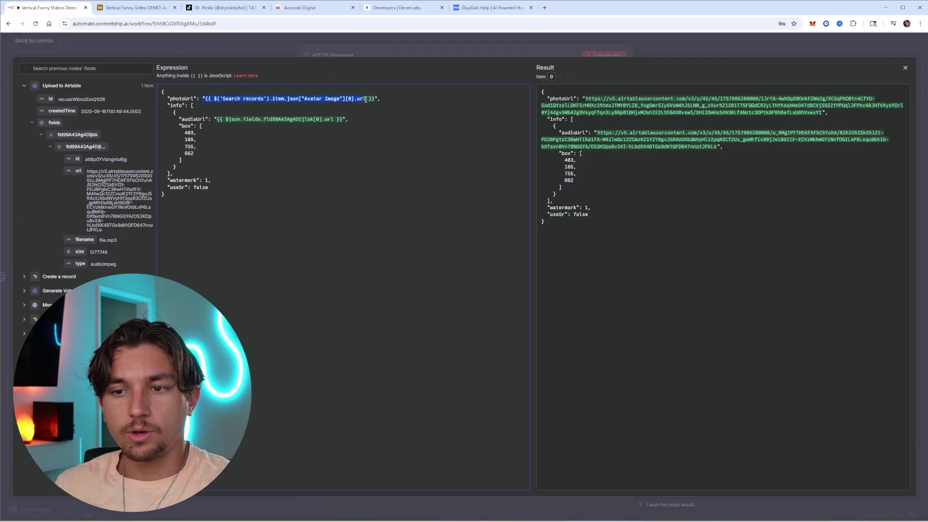
Clear the audioUrl value in the JSON body and remap it to the audio file's url from Upload to Airtable.
left_click(292, 119)
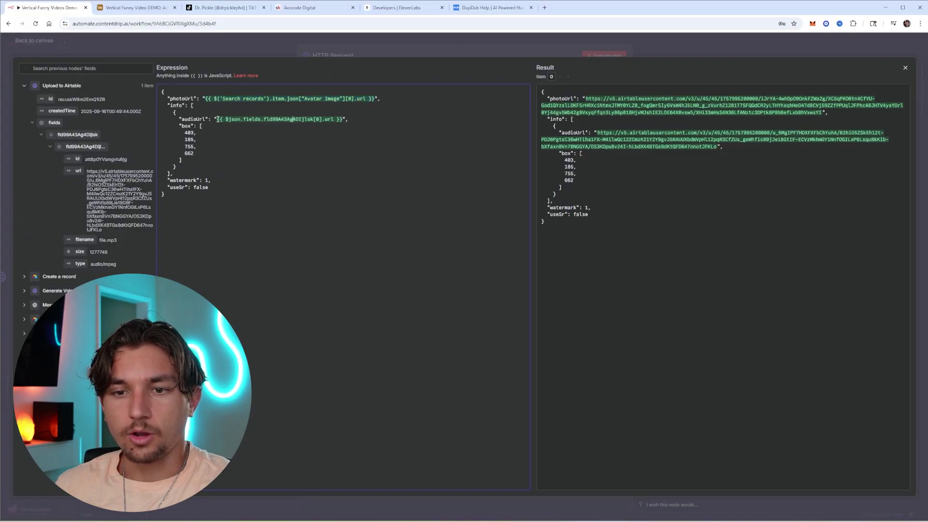
left_click_drag(217, 119, 349, 125)
left_click(281, 119)
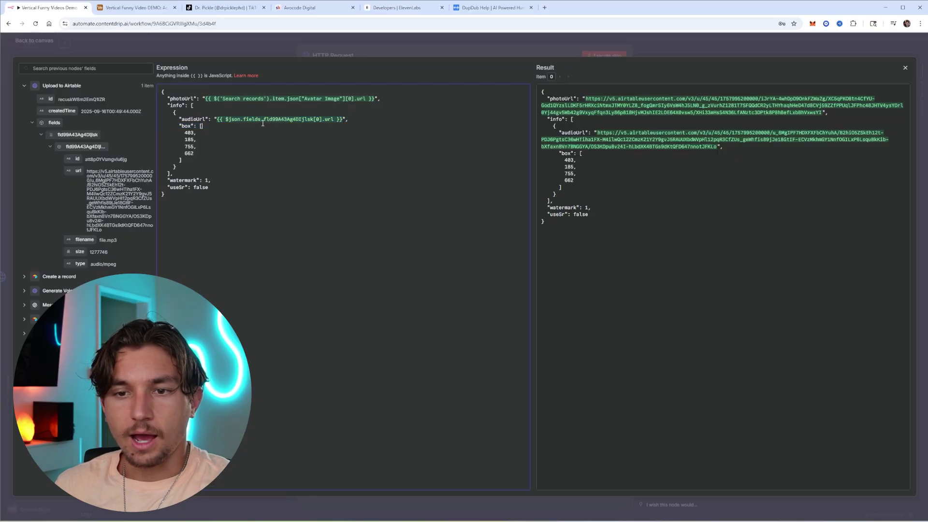
key("Down")
key("Down")
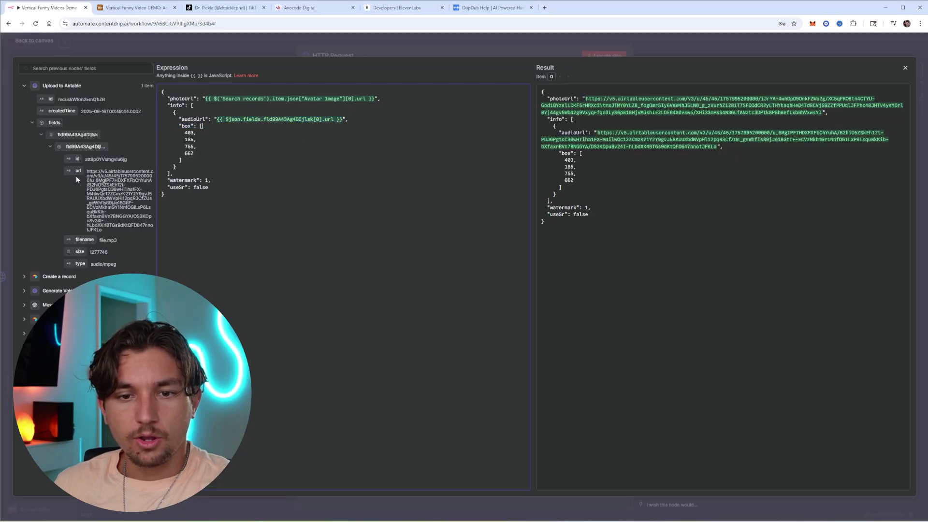
left_click_drag(76, 171, 470, 119)
left_click(351, 159)
key("BackSpace")
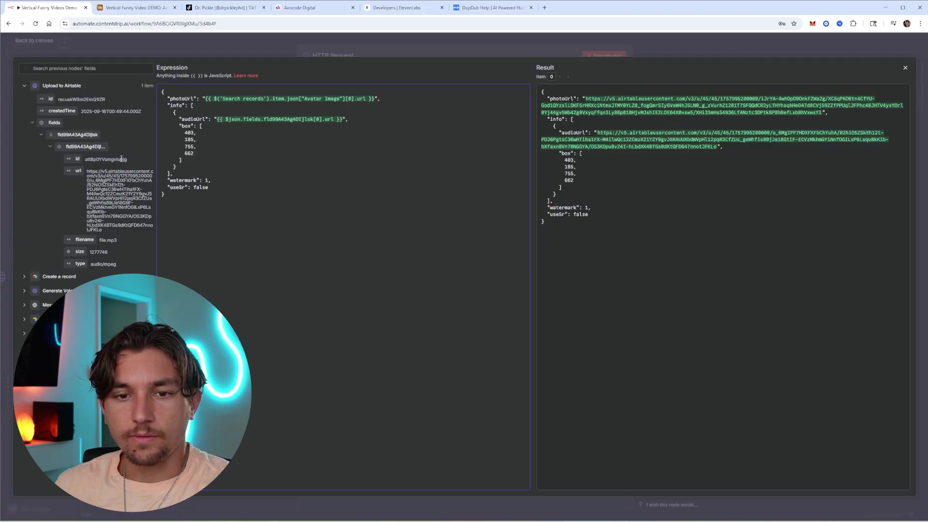
left_click_drag(296, 121, 217, 119)
key("BackSpace")
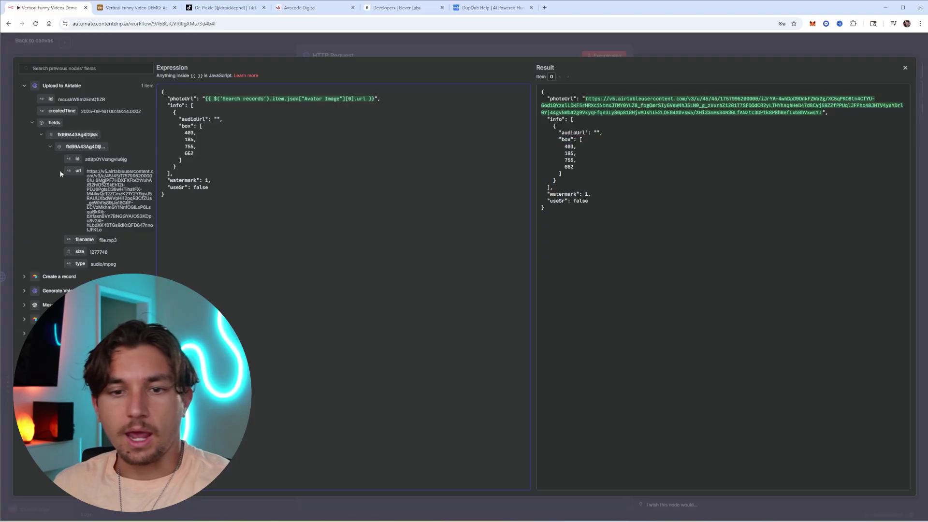
left_click_drag(78, 172, 217, 120)
left_click(221, 121)
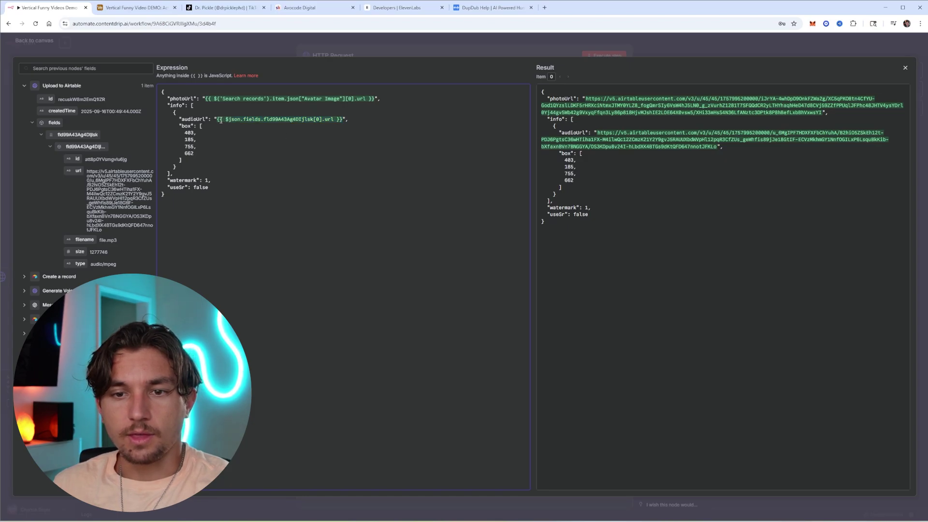
Remap photoUrl to the Avatar Image url from the Search records node and close the expanded expression editor.
left_click(207, 98)
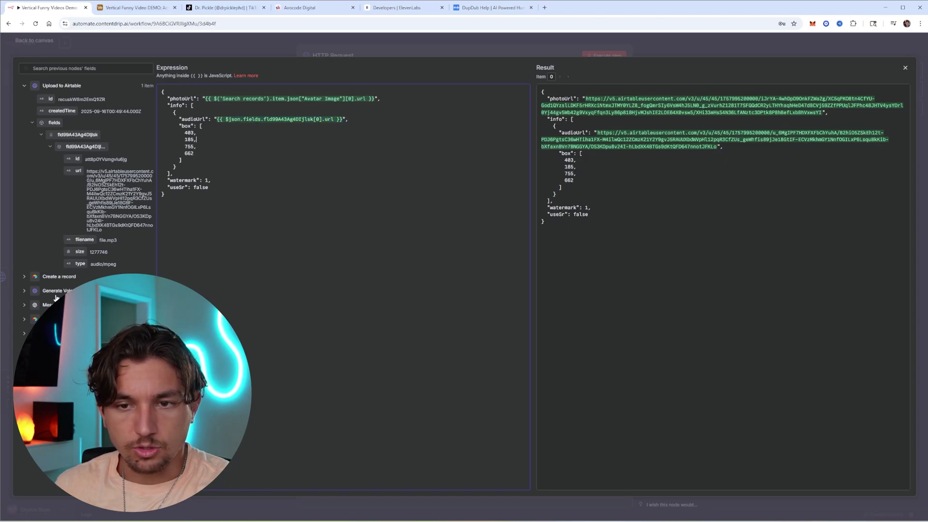
left_click(53, 319)
scroll(124, 266, "down", 4)
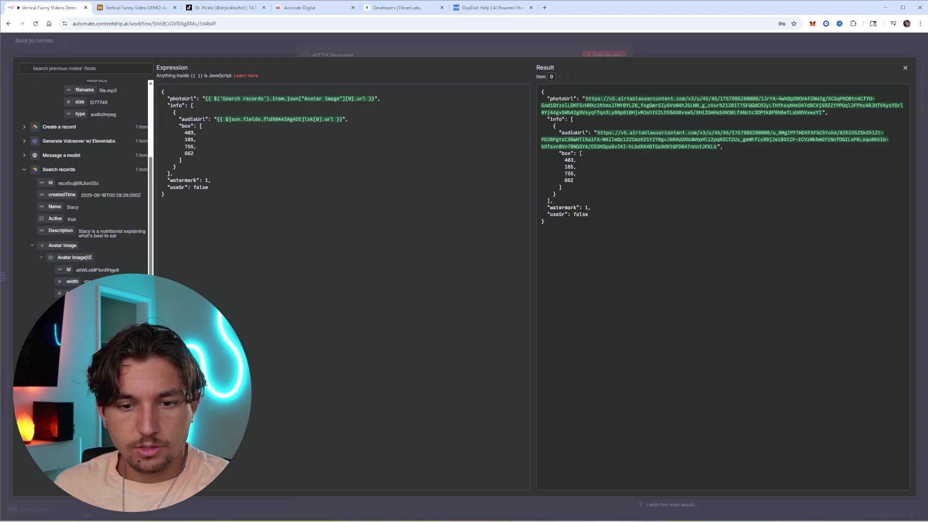
left_click_drag(97, 269, 378, 101)
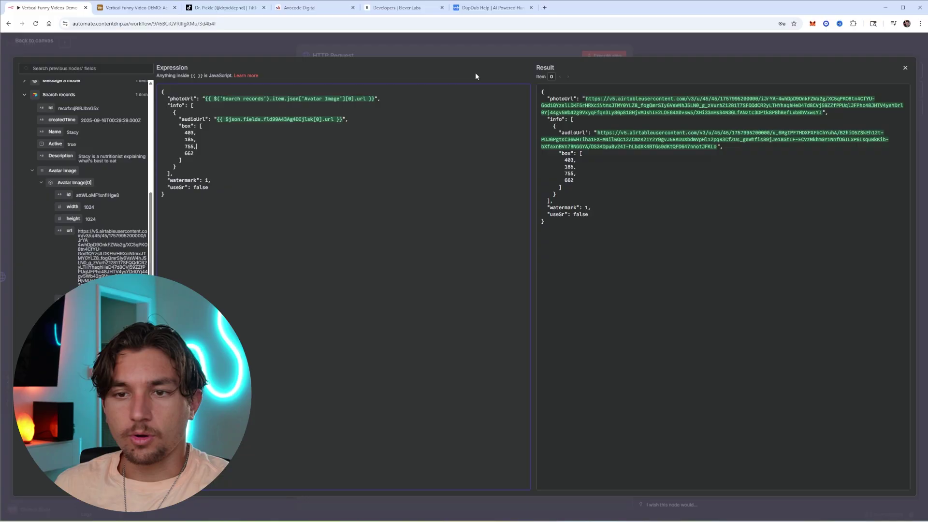
left_click(697, 45)
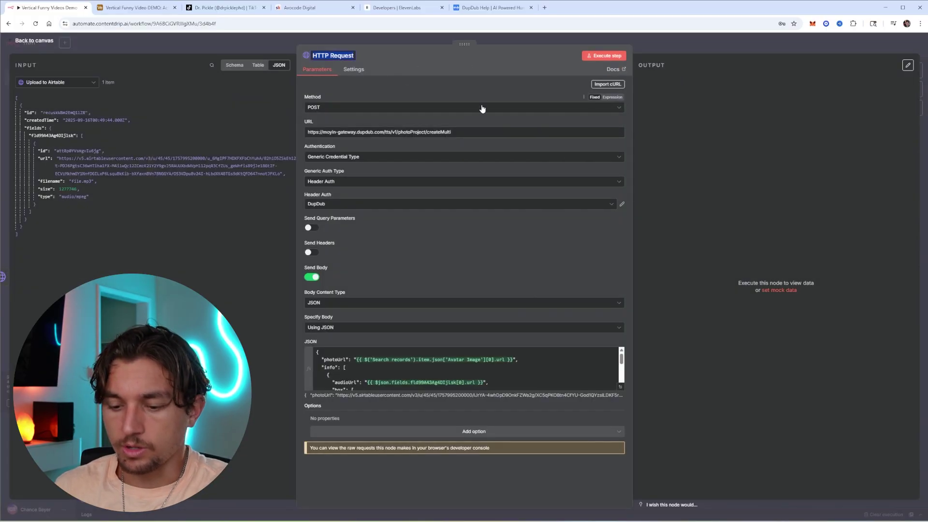
Rename the HTTP Request node as DupDub and execute that node from the canvas.
type("DupDub")
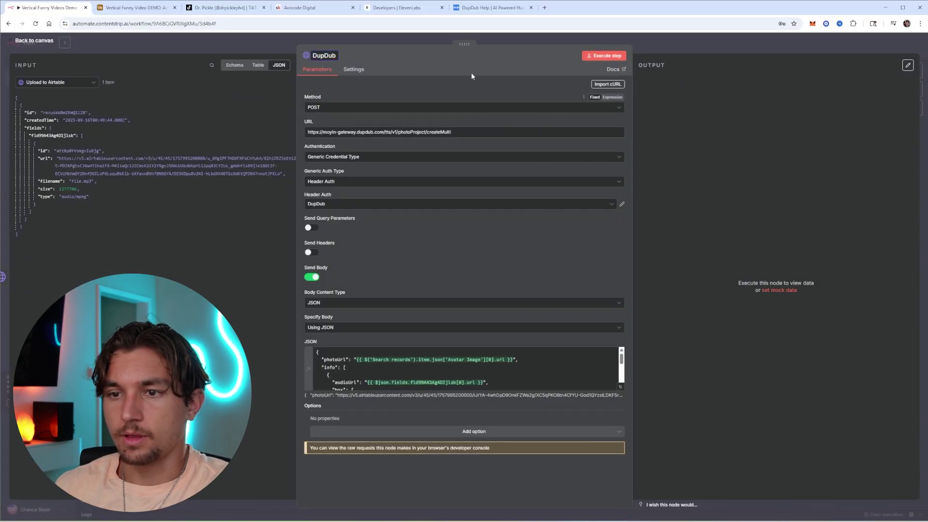
key("Escape")
left_click_drag(731, 224, 481, 220)
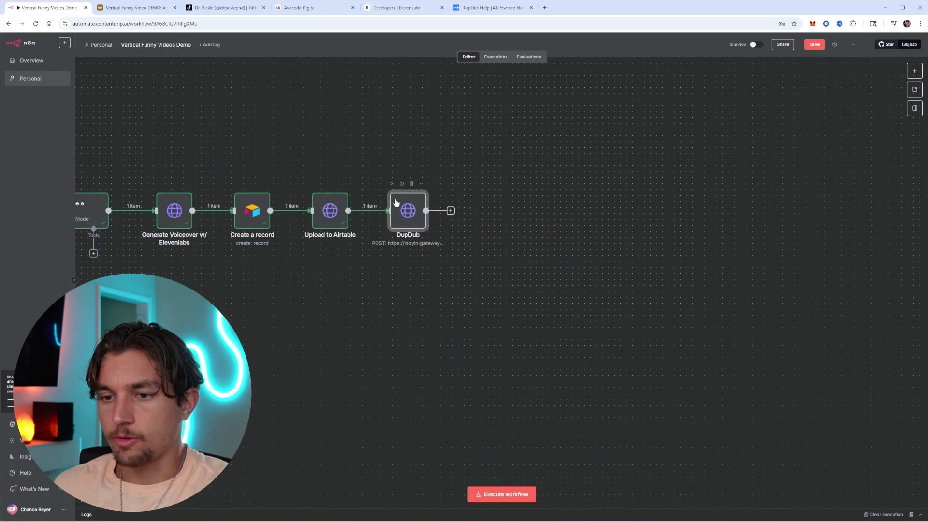
left_click(391, 184)
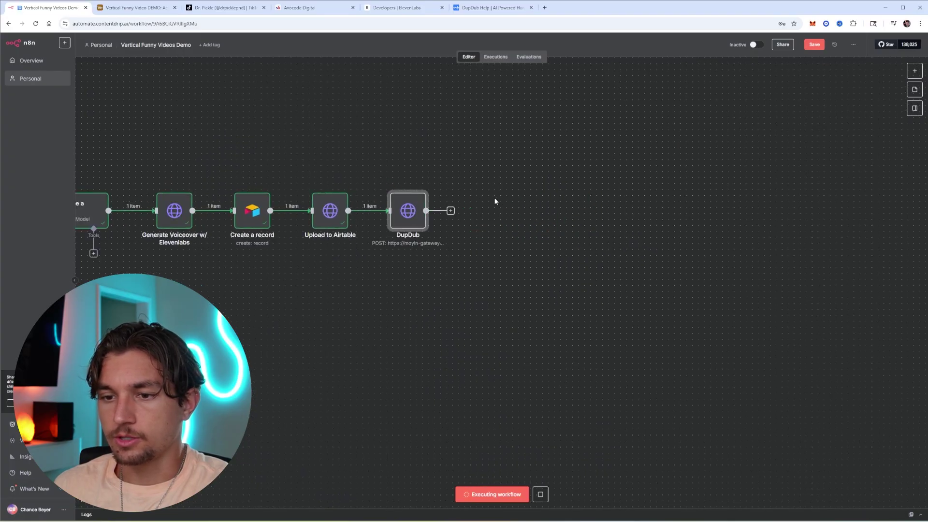
Add a Wait node after DupDub that resumes after 1 minute, and execute it.
left_click(449, 210)
type("wait")
key("Return")
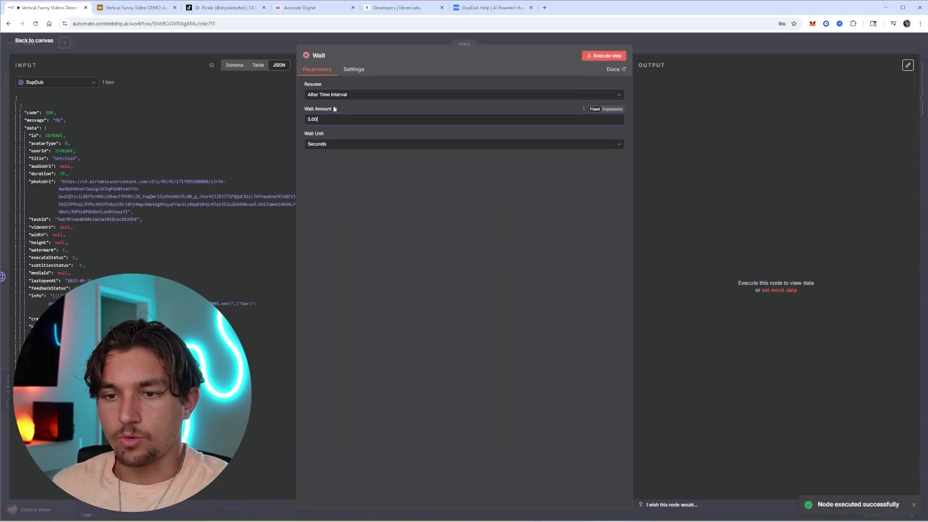
key("ctrl+a")
type("1")
left_click(350, 145)
left_click(346, 176)
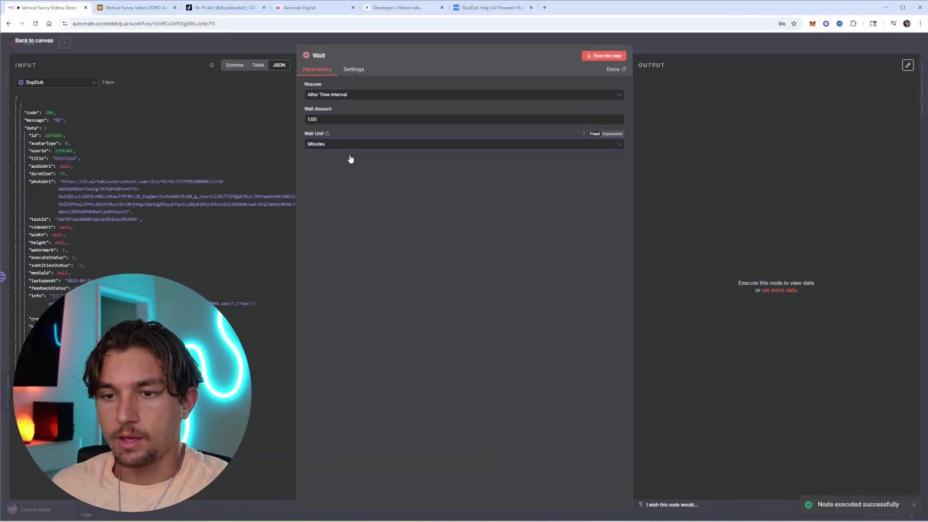
left_click(663, 45)
left_click(469, 183)
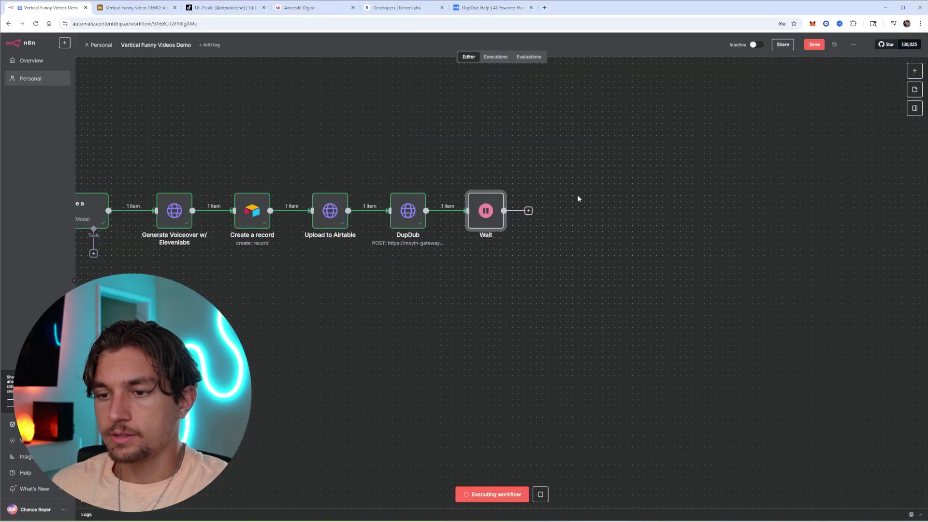
left_click(529, 211)
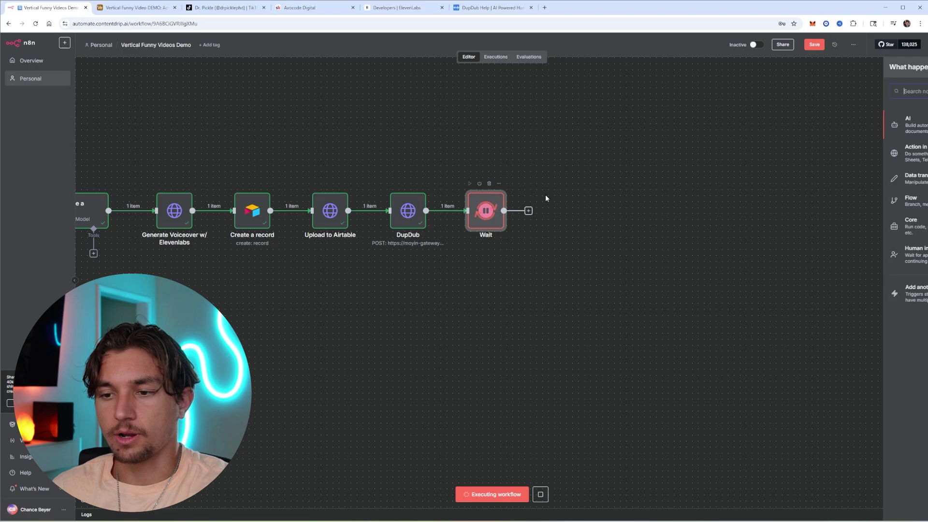
type("http")
key("Return")
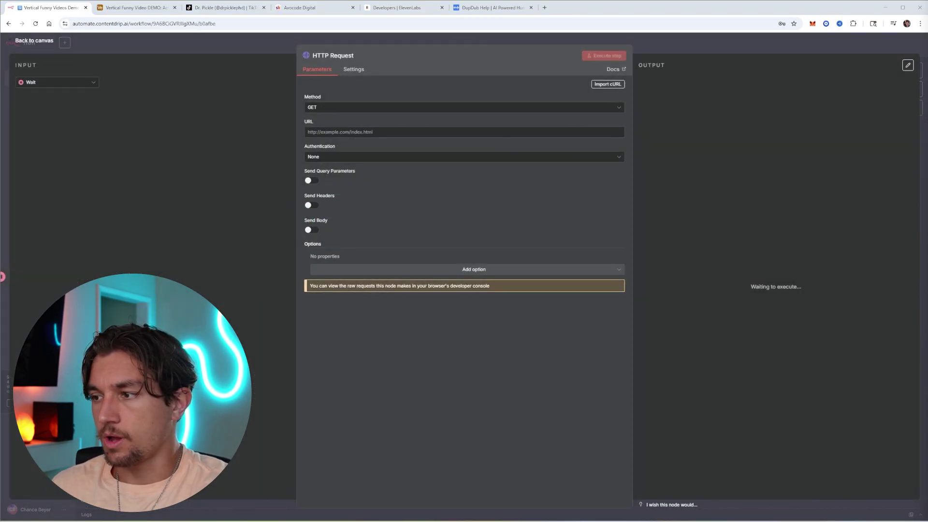
left_click(369, 132)
type("https://moyin-gateway.dupdub.com/tts/v1/photoProject/{{ $('DupDub').item.json.data.id }}")
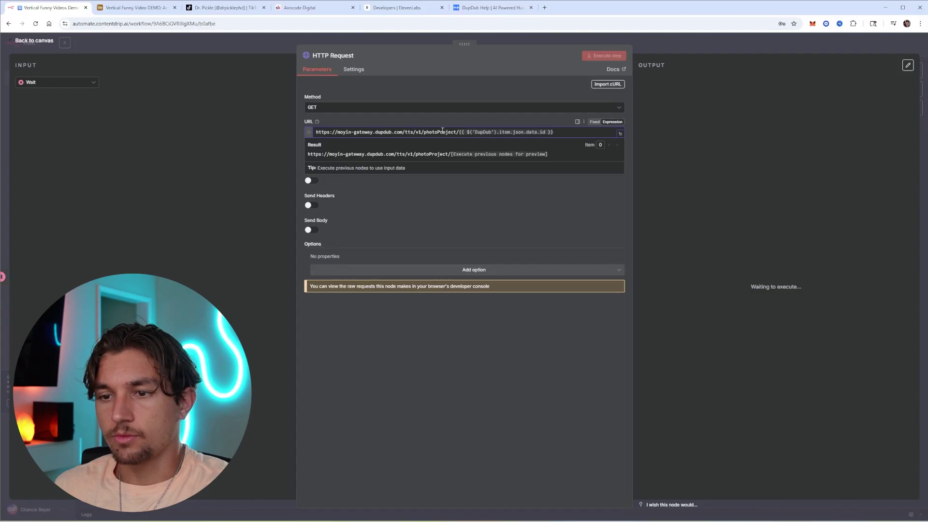
Examine the id in the DupDub node's output against the expression at the end of the new request's URL.
left_click_drag(555, 132, 463, 132)
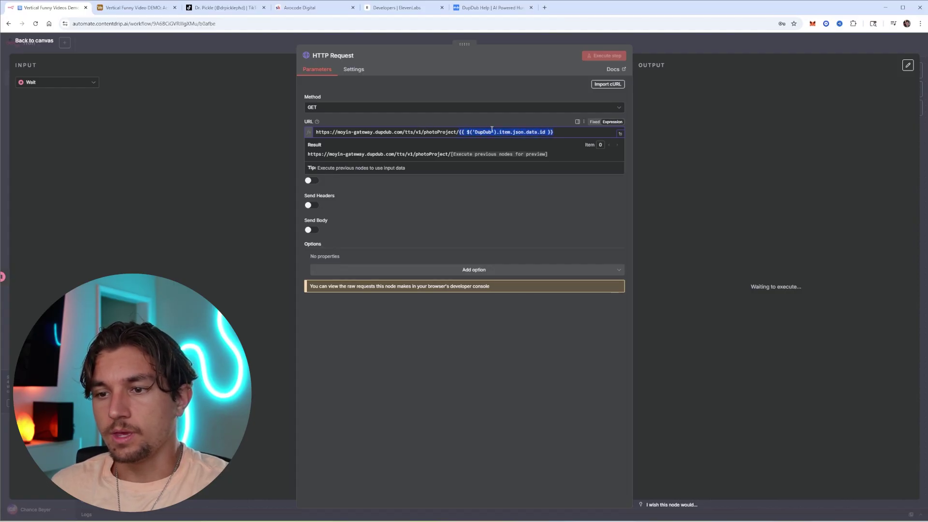
left_click(82, 83)
left_click(68, 113)
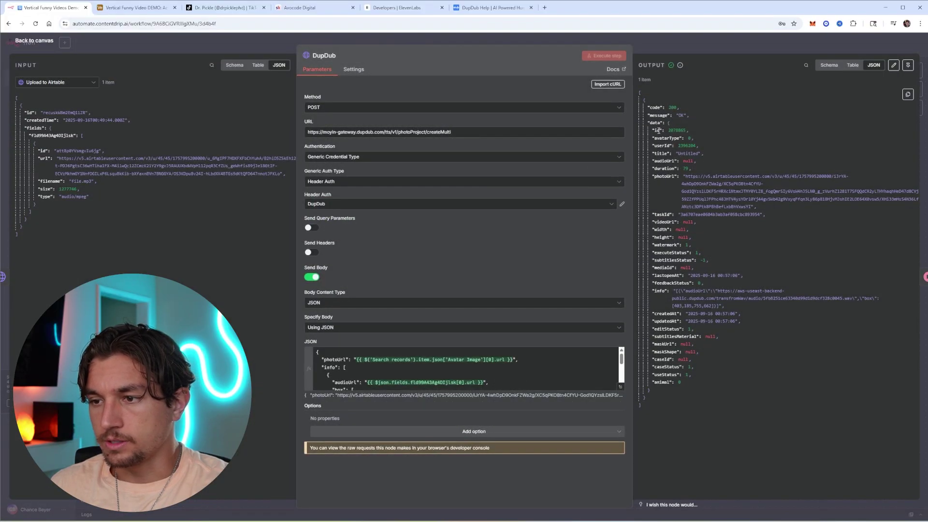
left_click_drag(653, 130, 689, 132)
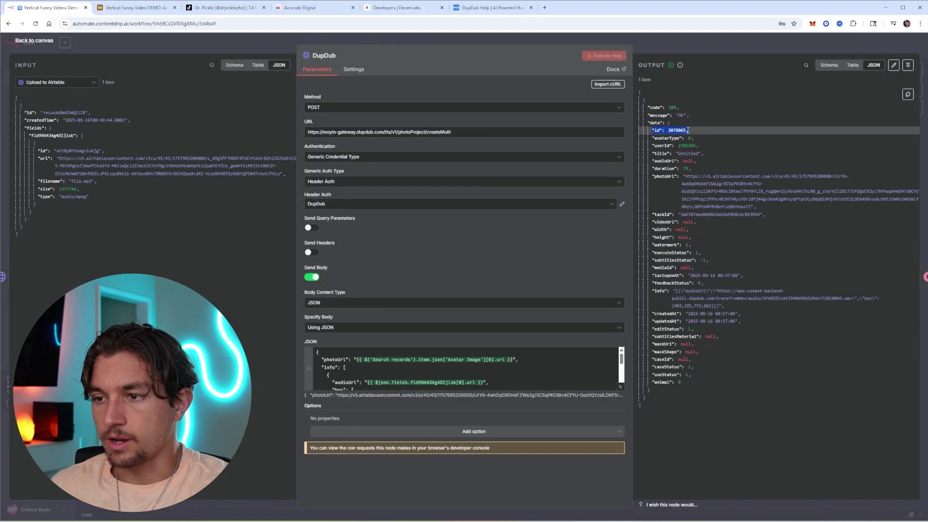
key("Escape")
double_click(561, 210)
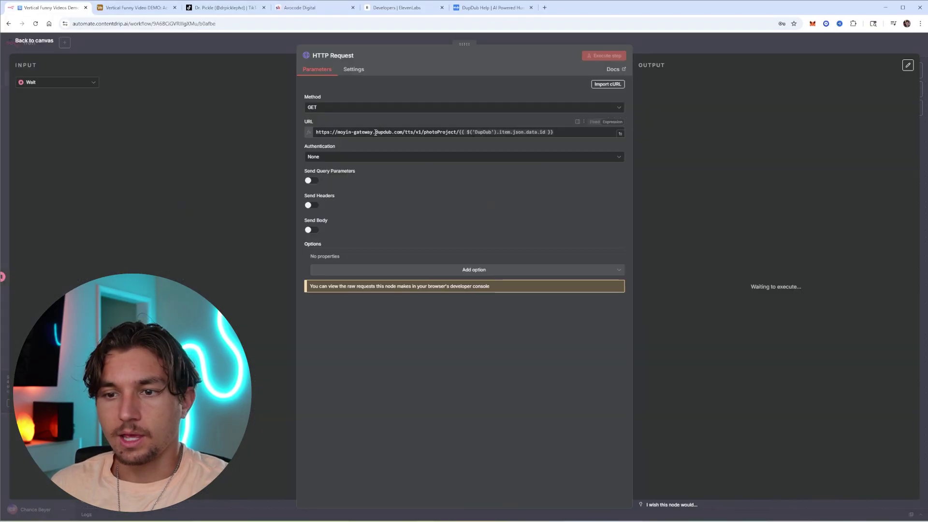
left_click(551, 130)
Authenticate the new request with a generic Header Auth credential, choosing the DupDub credential, and return to the canvas.
left_click(379, 157)
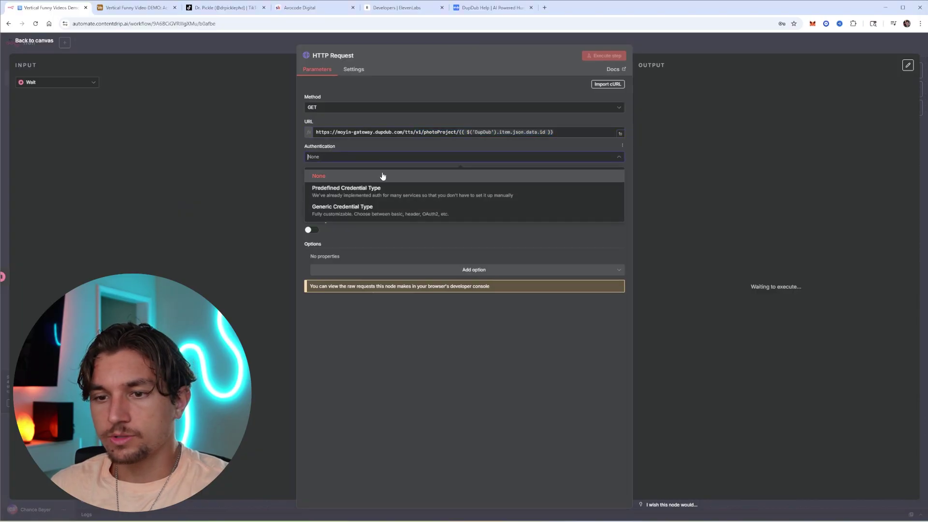
left_click(358, 206)
left_click(347, 182)
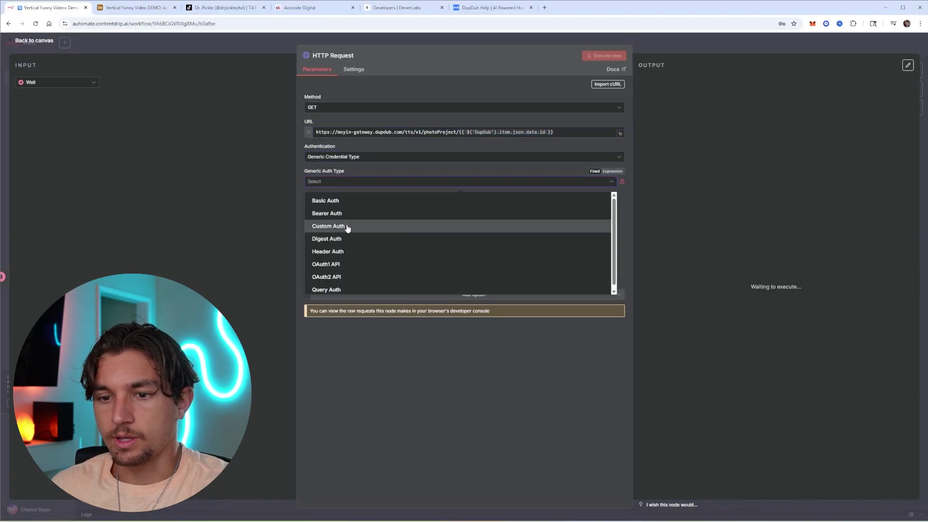
left_click(346, 251)
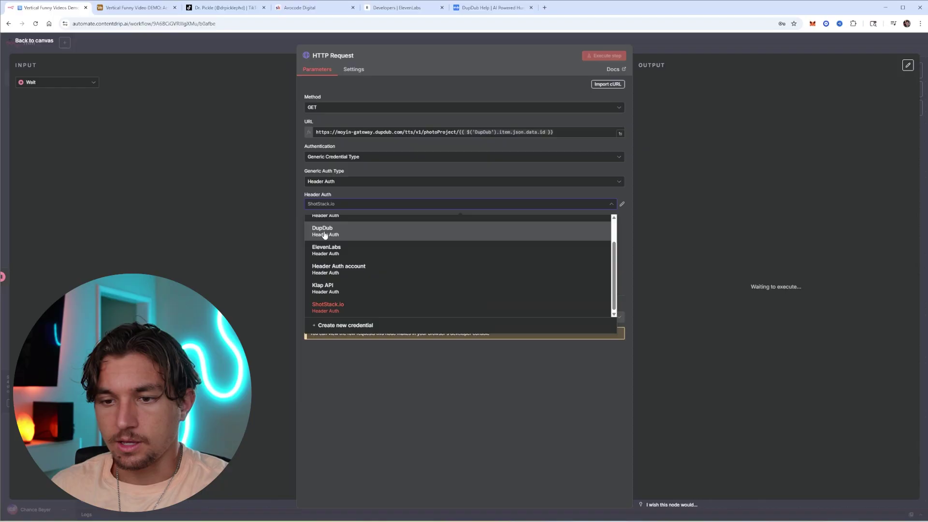
left_click(324, 235)
left_click(704, 39)
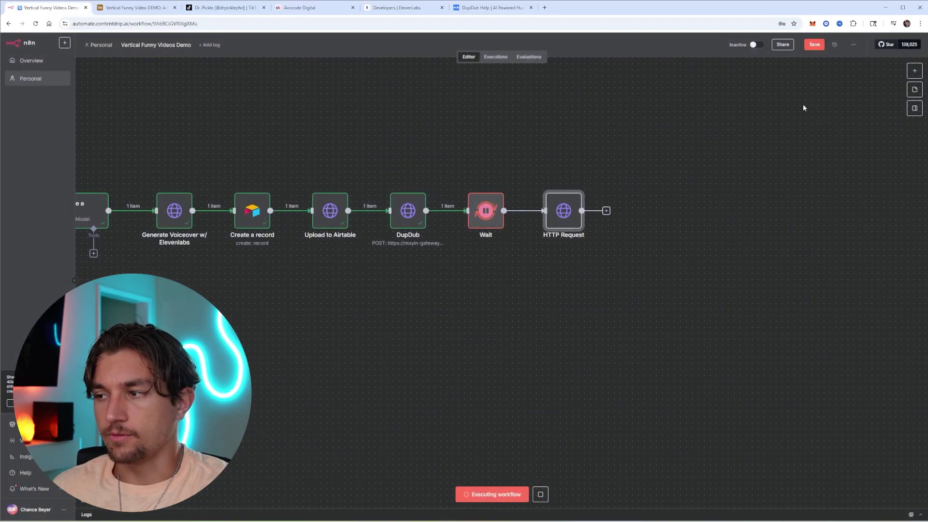
Rename the new request node as Check status of DupDub, execute it, and examine executeStatus in its output.
double_click(564, 208)
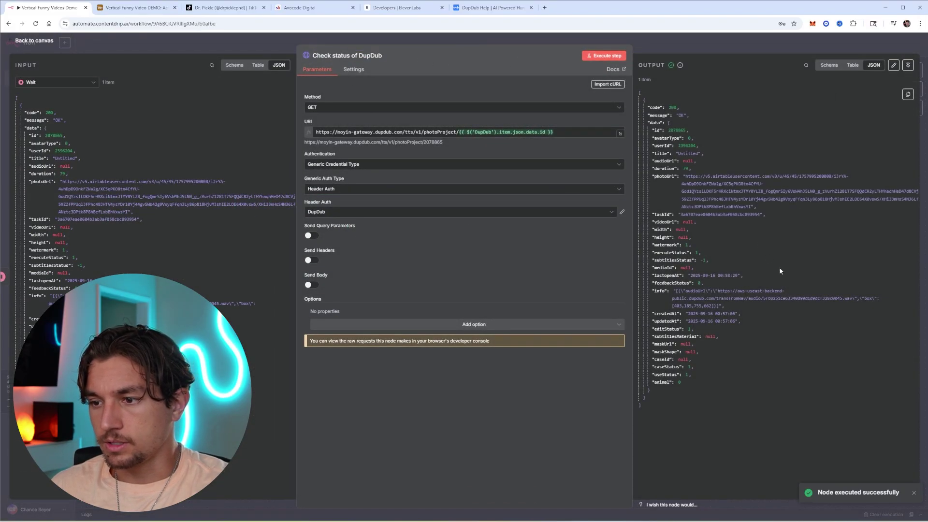
left_click_drag(703, 252, 663, 253)
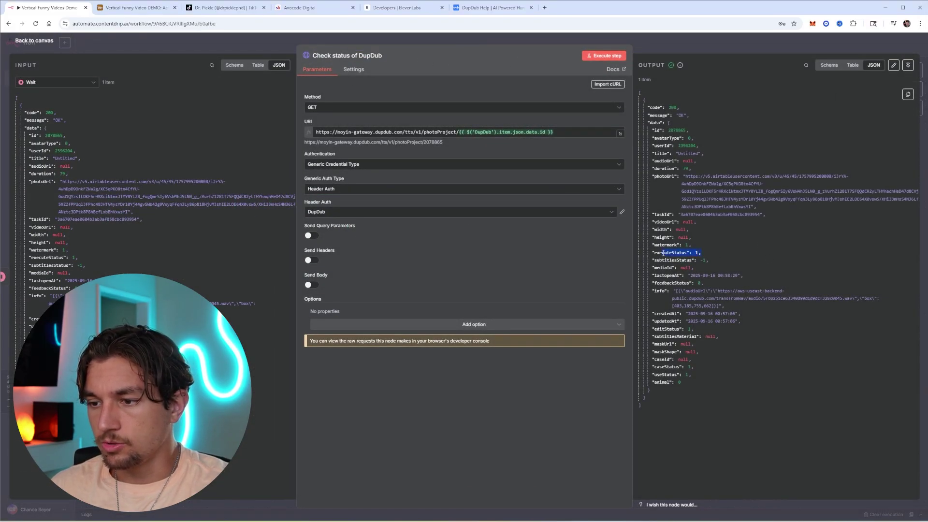
left_click(702, 254)
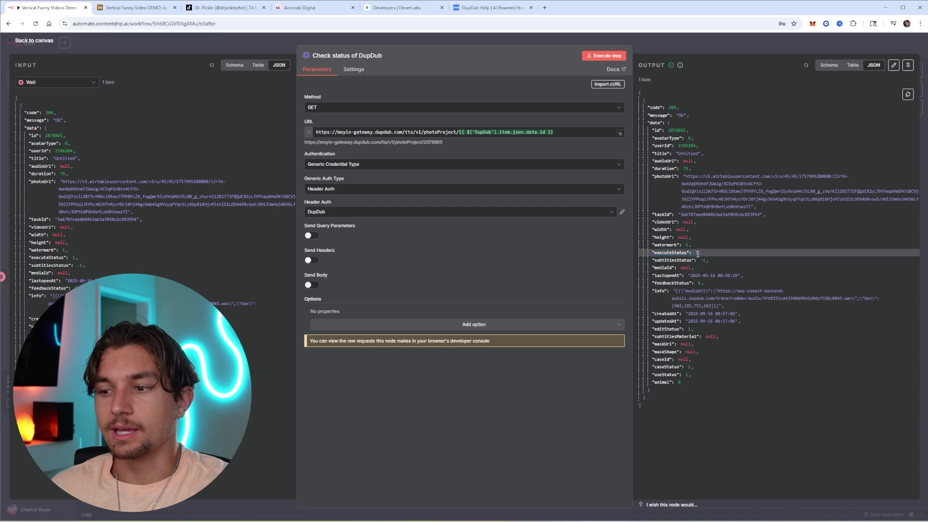
left_click_drag(704, 254, 658, 252)
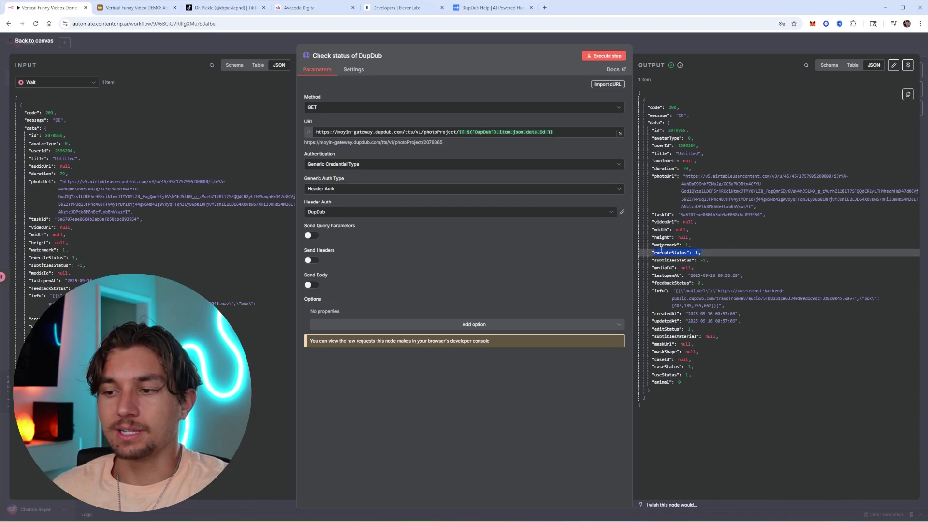
left_click(710, 250)
left_click(706, 43)
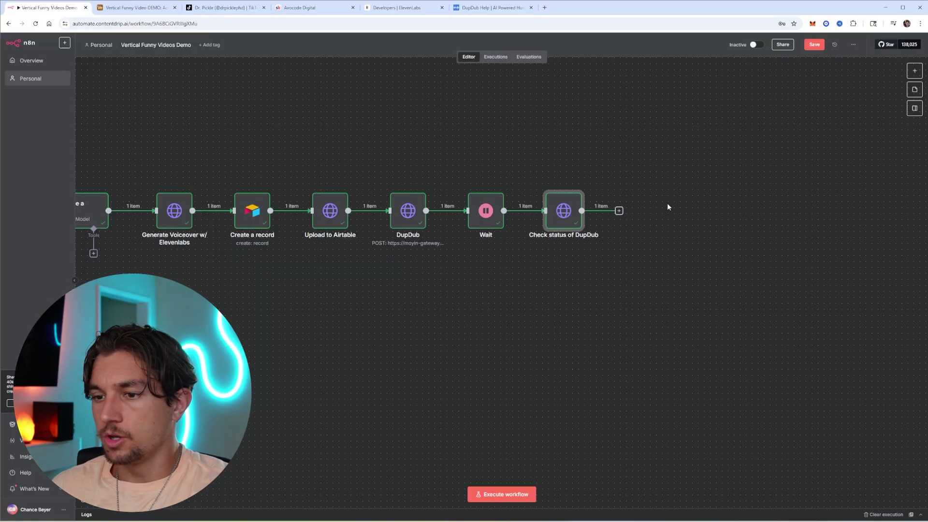
Add an If node after Check status of DupDub, testing that {{ $json.data.executeStatus }} as a number is equal to 2.
left_click_drag(668, 207, 619, 208)
left_click(578, 216)
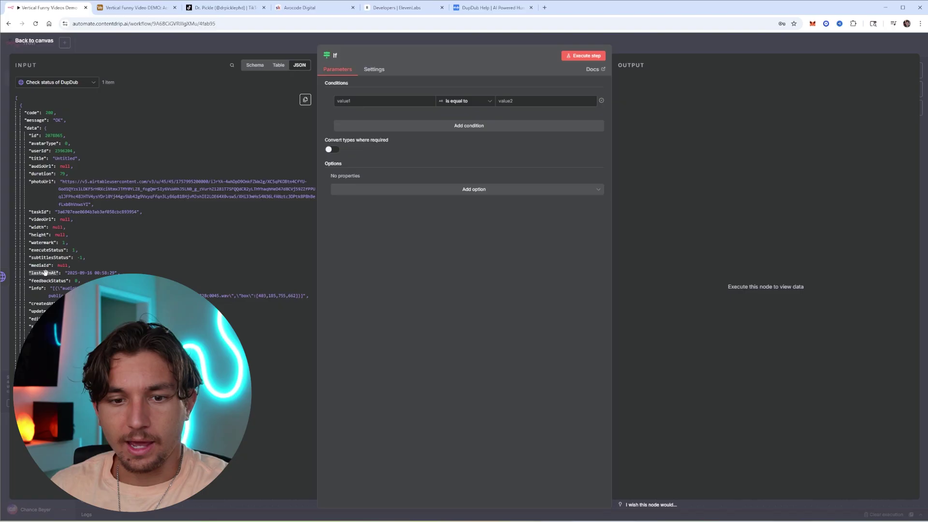
left_click_drag(48, 250, 386, 101)
left_click(458, 103)
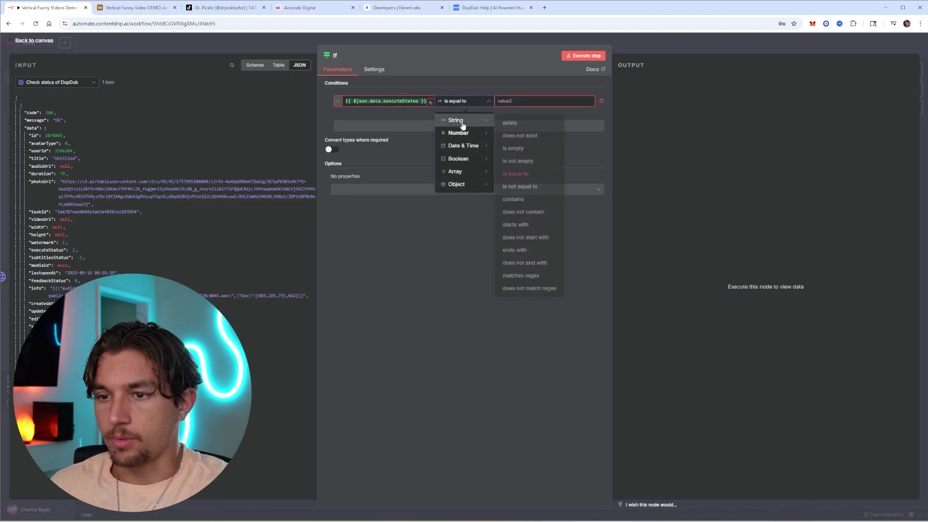
mouse_move(462, 135)
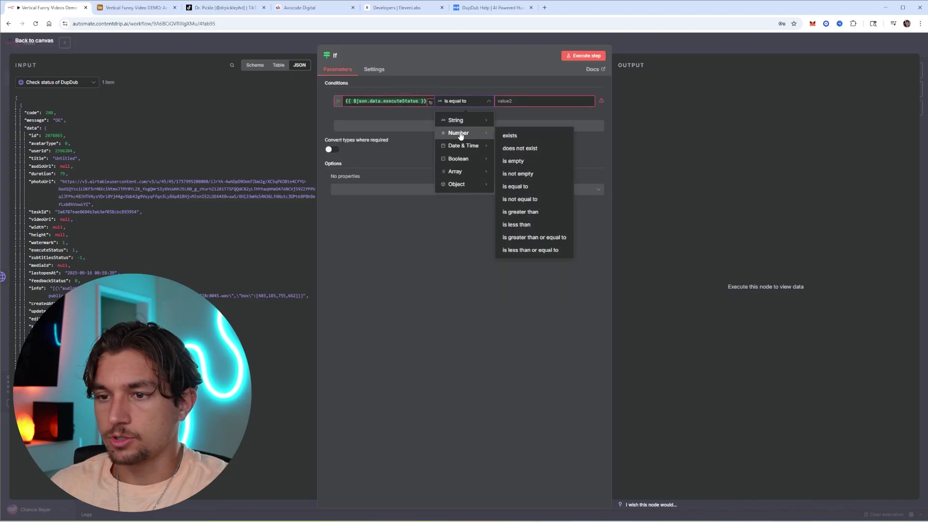
left_click(530, 187)
type("2")
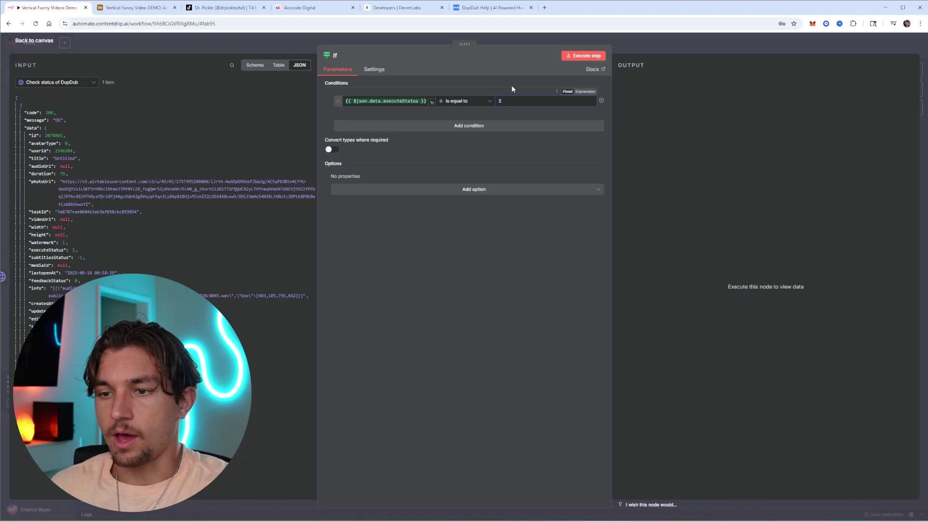
key("Escape")
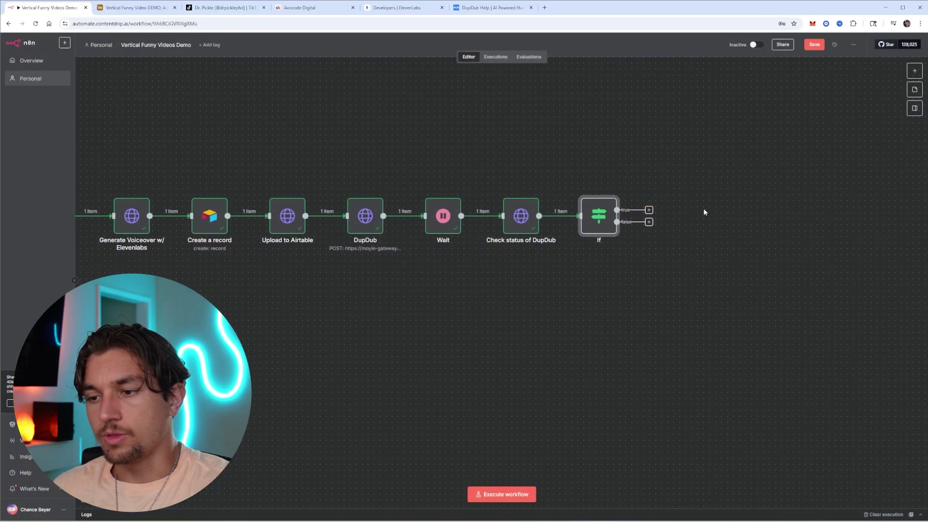
Loop the If node's false output back to the Wait node and execute up to the If node.
left_click_drag(649, 224, 434, 231)
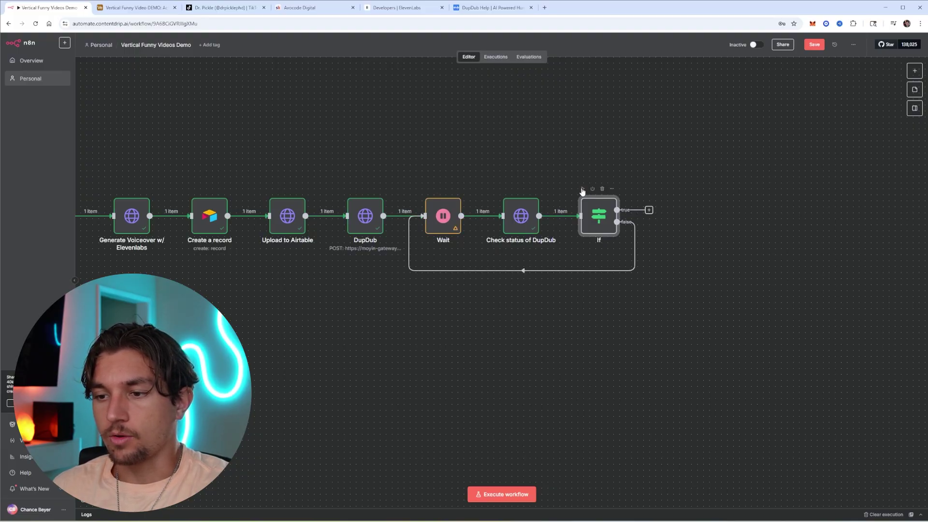
left_click(583, 192)
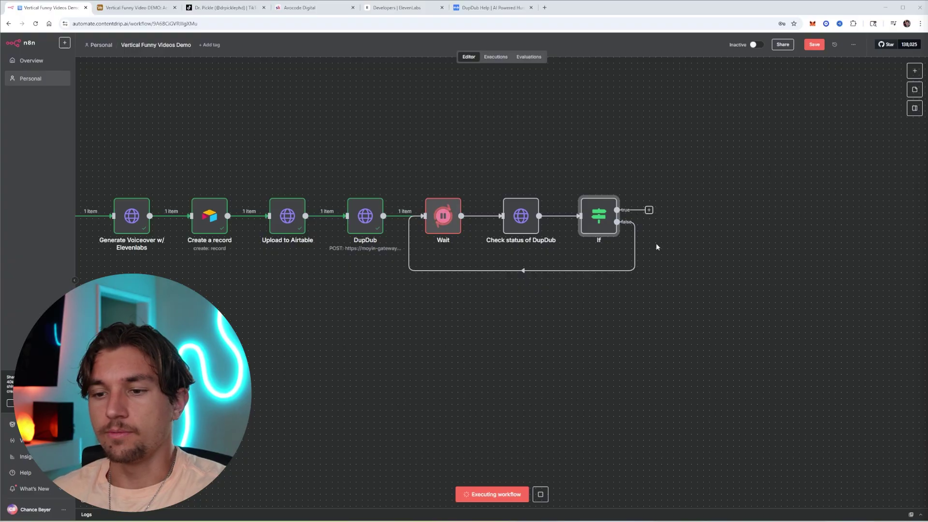
Add a Code node on the If node's true output and replace its JavaScript with the script that segments the voiceover alignment into 5.0-second scenes.
left_click(650, 211)
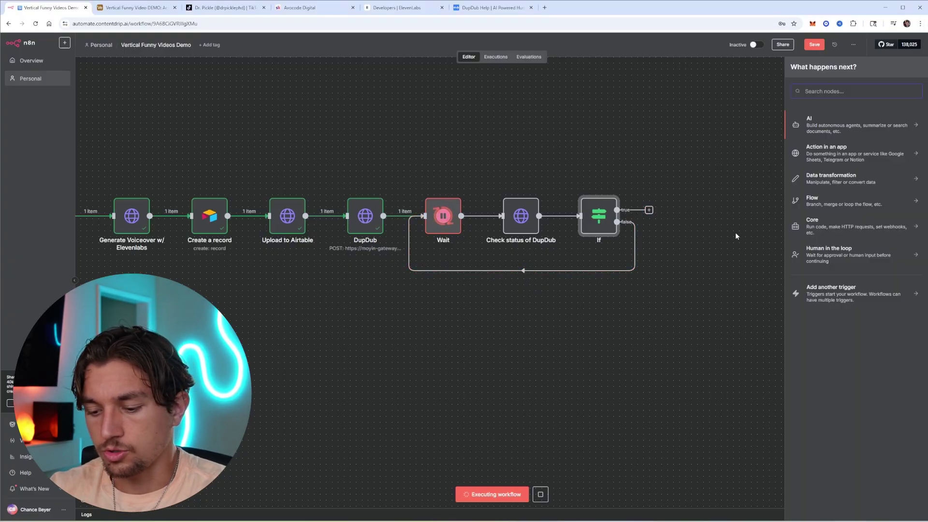
type("code")
key("Return")
key("ctrl+a")
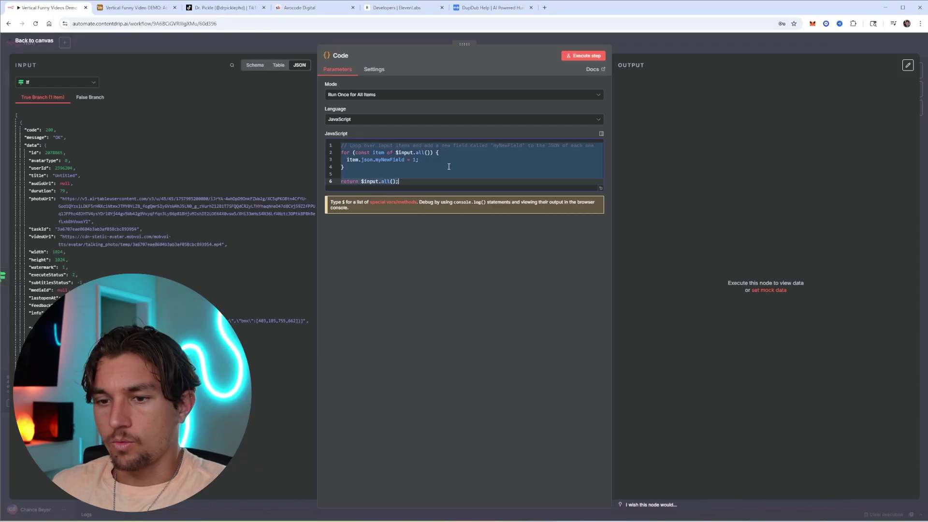
key("ctrl+v")
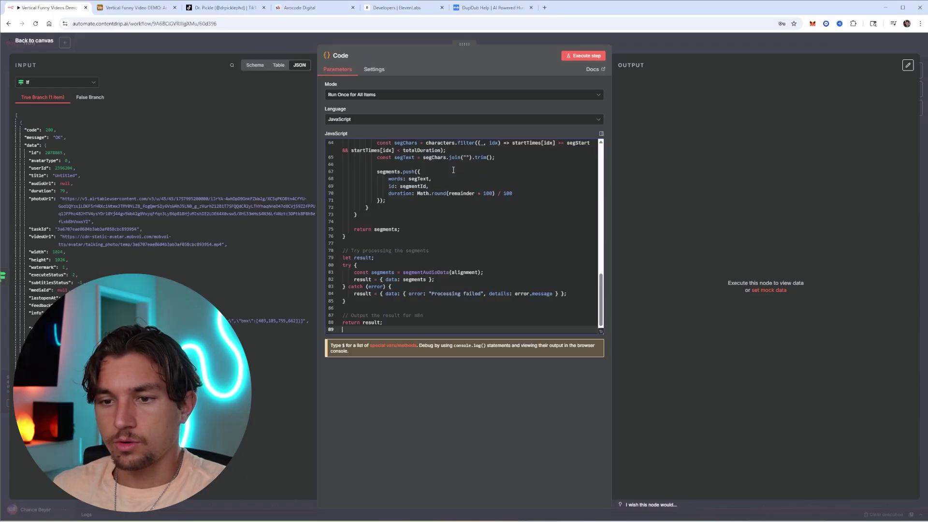
scroll(483, 252, "up", 10)
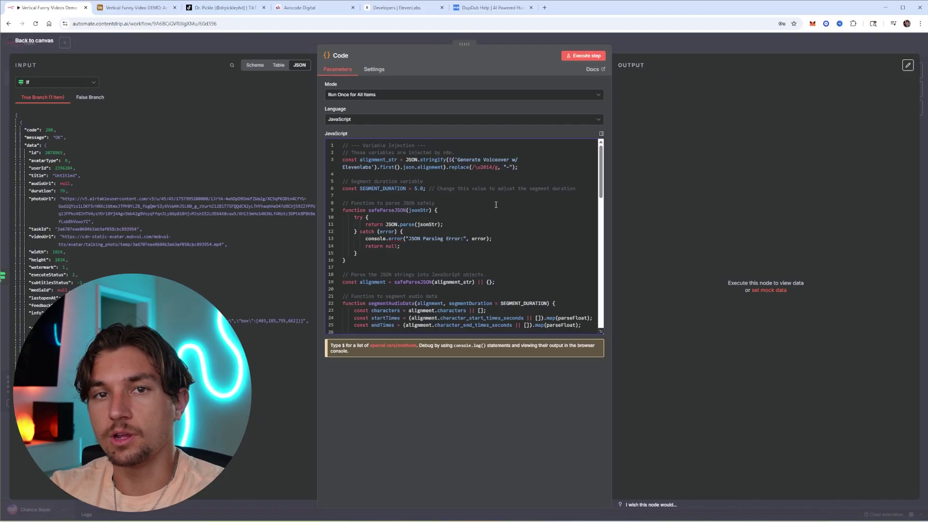
key("Escape")
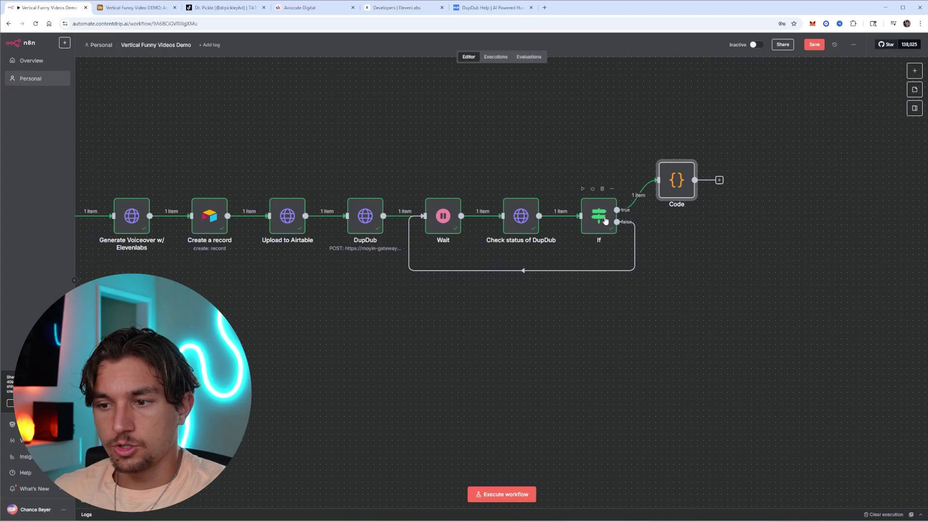
Open the videoUrl from the Check status of DupDub output, play the avatar video, and return to the canvas.
double_click(519, 215)
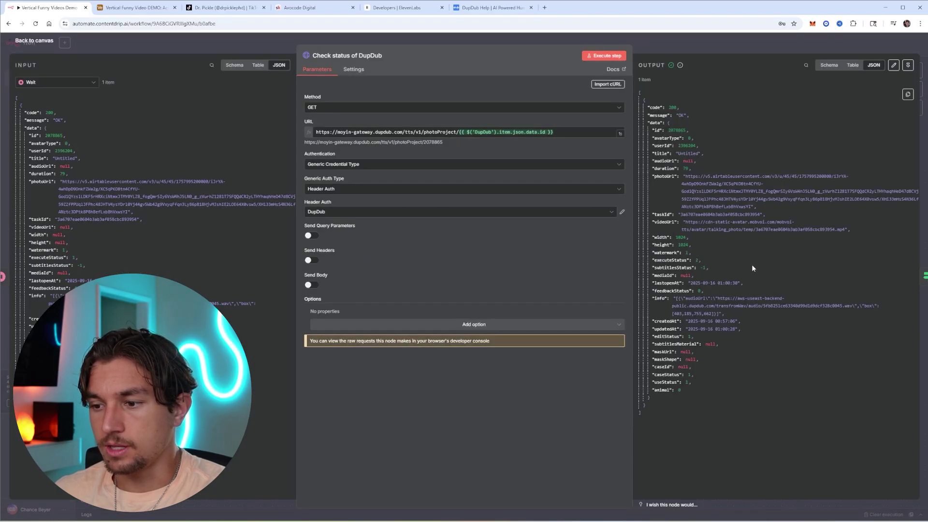
left_click(687, 222)
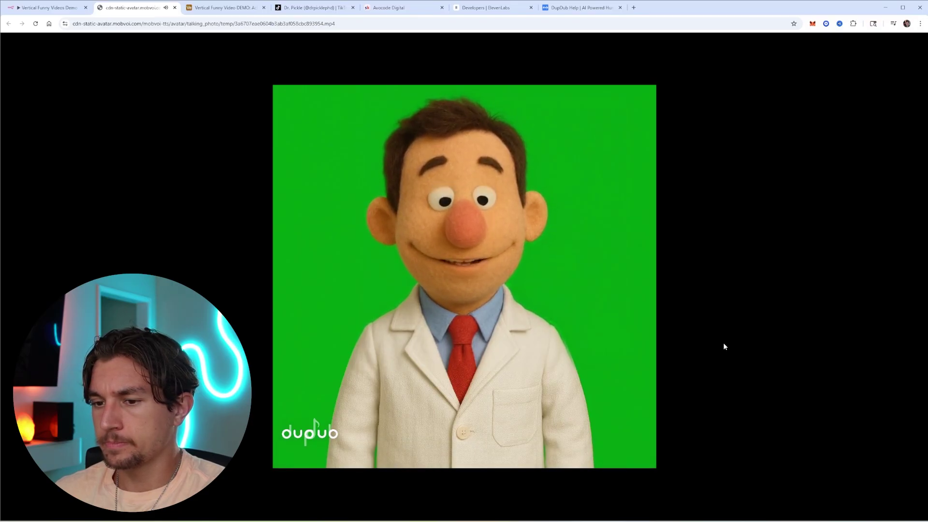
mouse_move(643, 356)
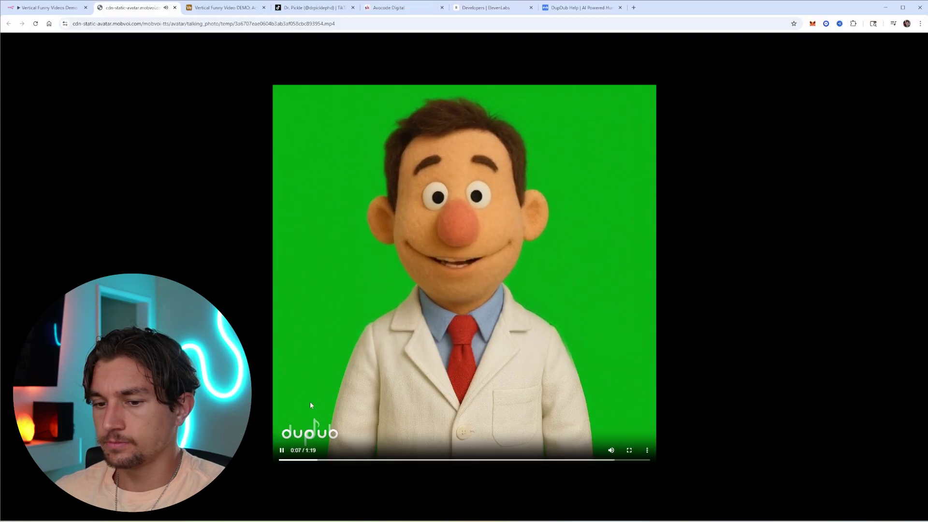
left_click(283, 451)
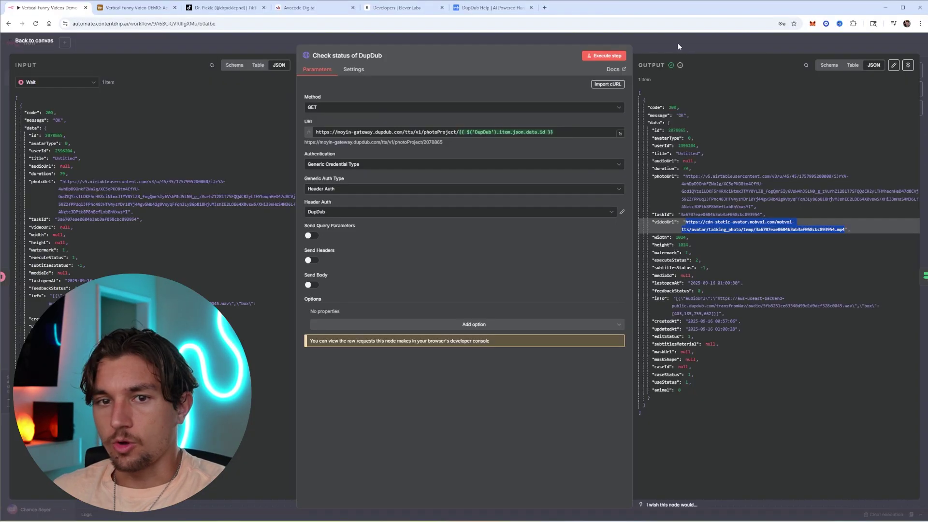
left_click(677, 43)
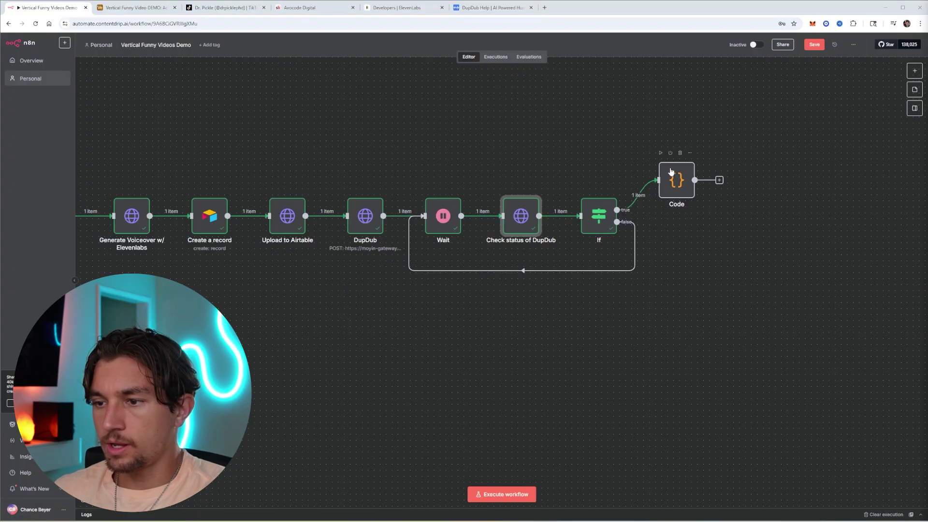
Execute the Code node and examine the words, id and duration of each segment in its output.
left_click(661, 153)
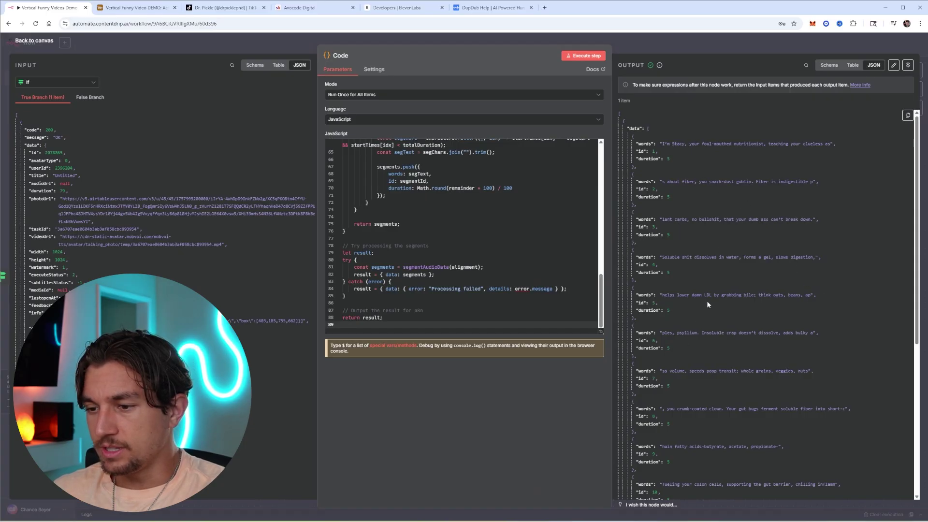
scroll(706, 304, "down", 3)
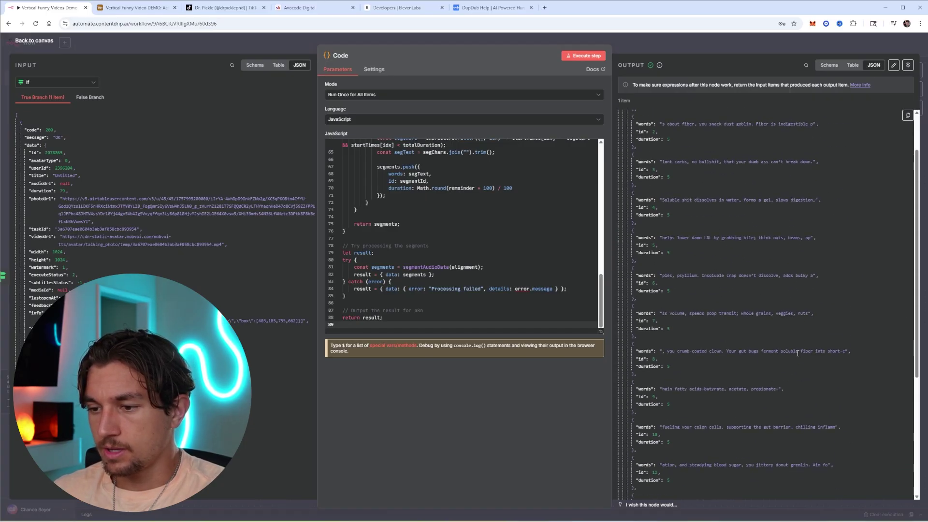
left_click(712, 38)
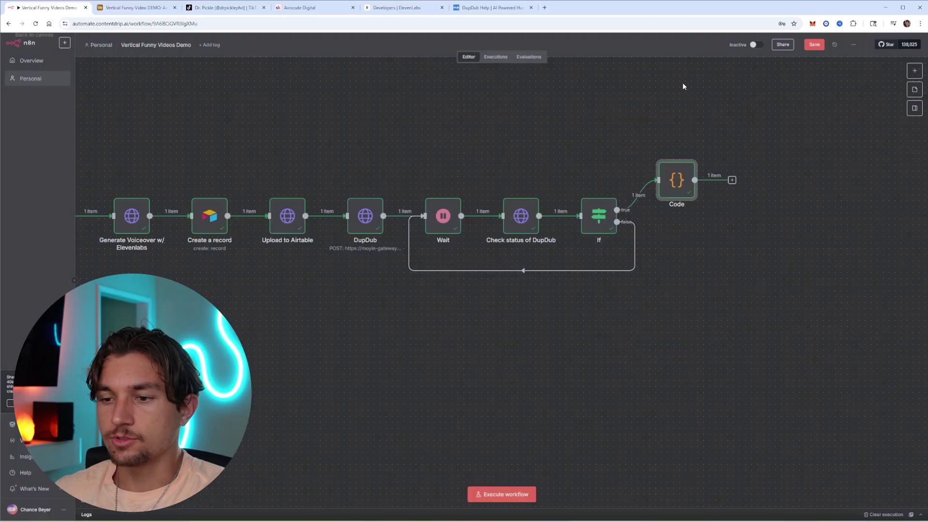
Add an OpenAI Message a Model node after the Code node and rename it as Keyword Finder.
left_click(732, 182)
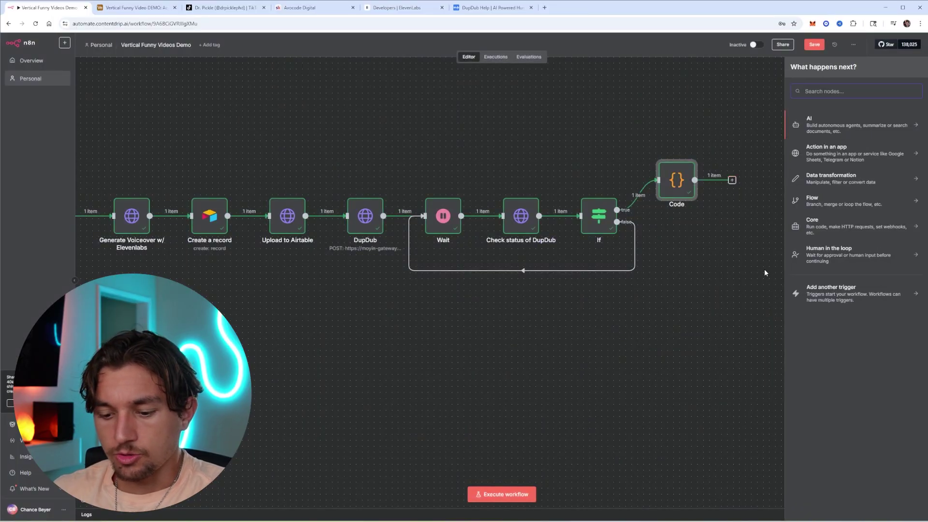
type("open")
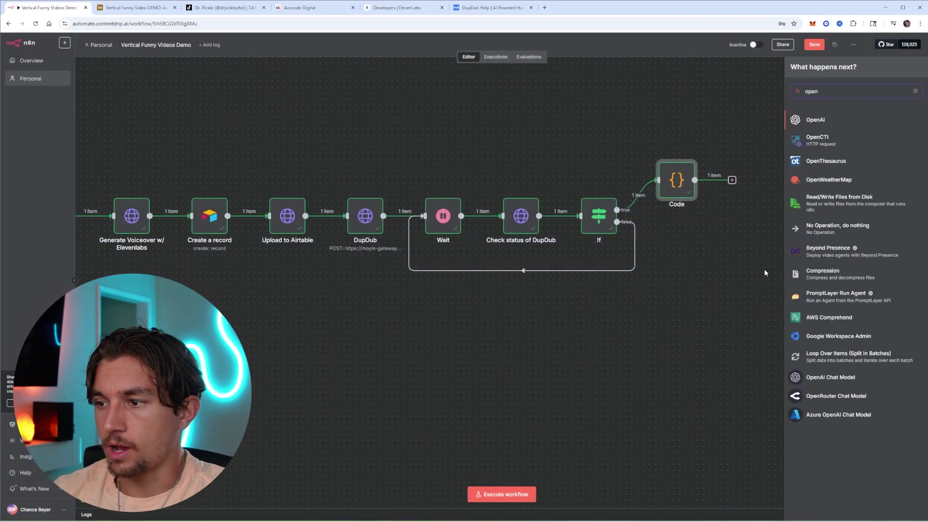
key("Return")
left_click(829, 228)
left_click(344, 54)
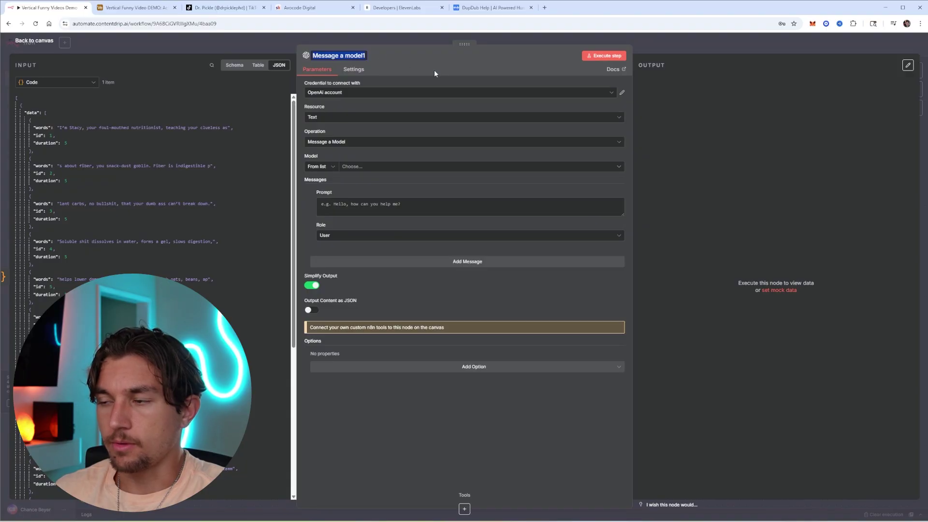
type("Keyword Finder")
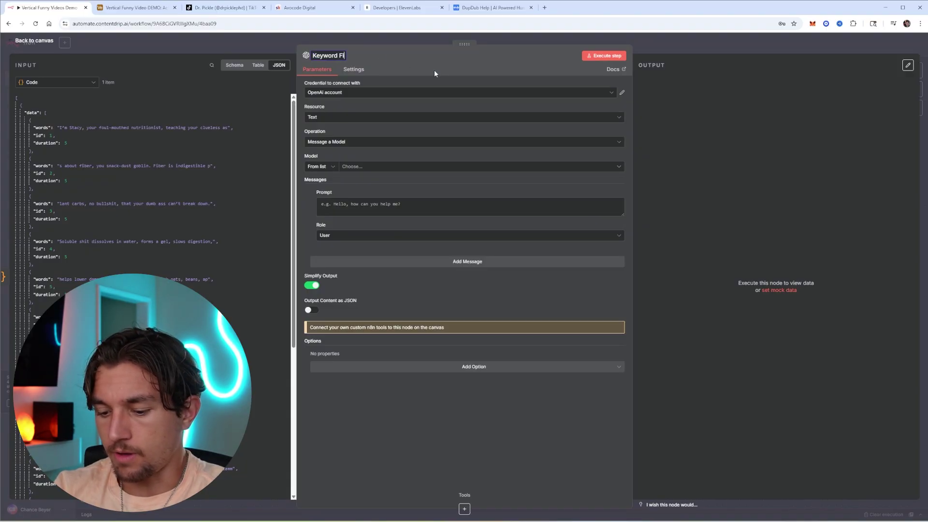
key("Return")
Set Keyword Finder to GPT-5 with a System message for a stock image keyword finder that outputs Scenes JSON with one keyword and position per scene.
left_click(387, 170)
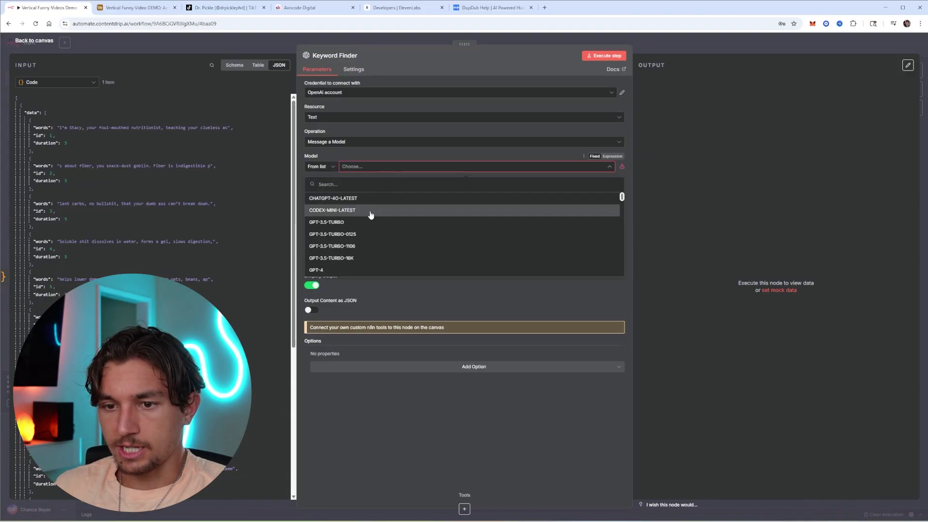
left_click(338, 267)
left_click(379, 235)
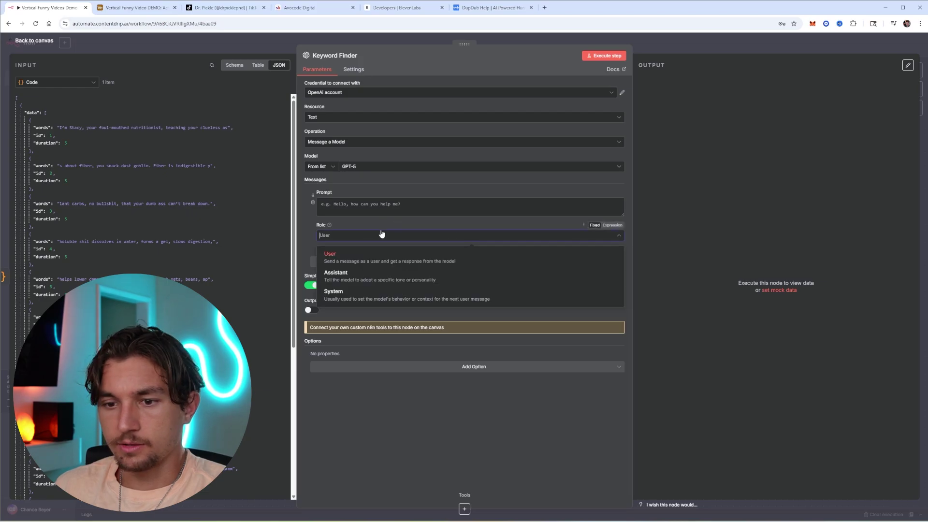
left_click(355, 293)
left_click(469, 206)
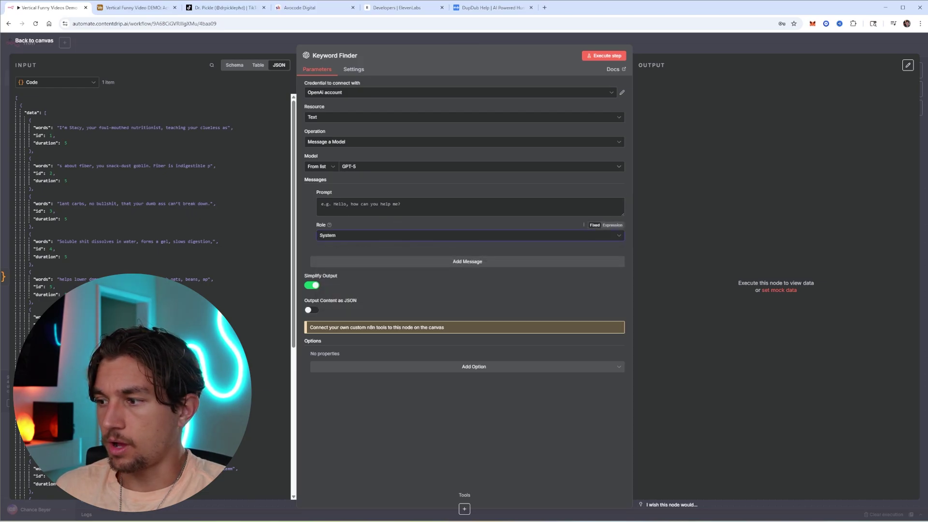
type("You are a stock image keyword finder for video production. Your role is to create frames for a longer video by transforming script segments into stock image search keywords.  Output a JSON object containing the keywords for the current script segment that you are presented with:  {   \"Scenes\": [   {     \"keywords\": \"digital evolution\",     \"position\": \"1\"   }   ] }  Your keywords should visually describe the starting frame for that 5-second scene and set the tone for the video scene you receive, but also be easily searchable in the stock library. So, only chose keywords that easily have images  IMPORTANT INSTRUCTIONS: - should not be more than 1 keyword per scene")
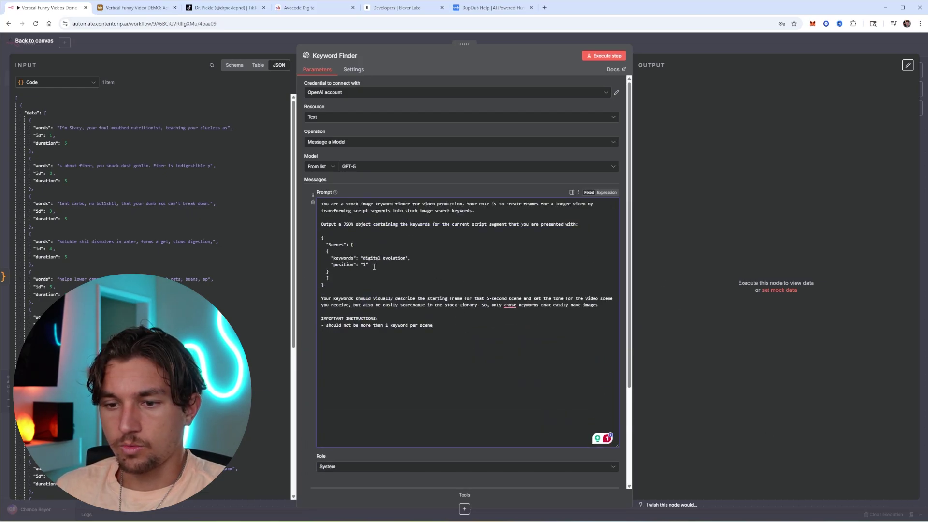
left_click_drag(323, 286, 326, 244)
left_click(465, 257)
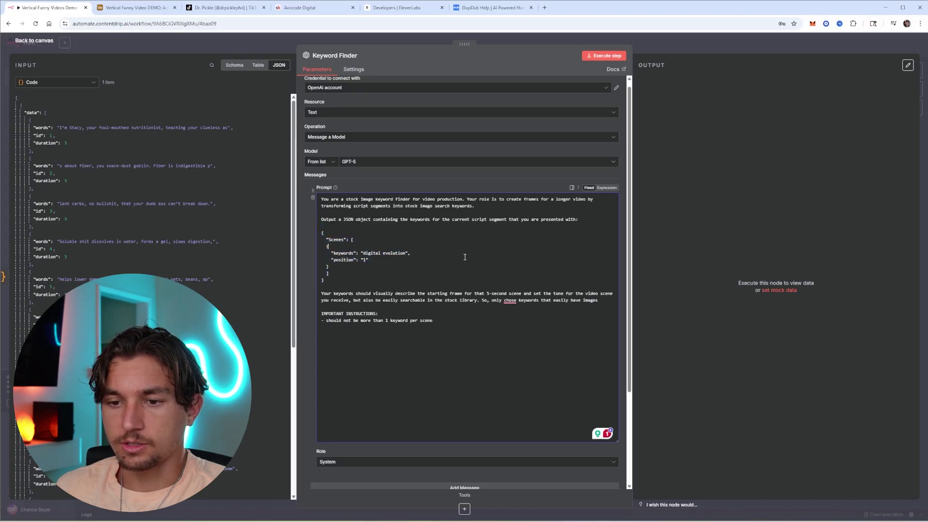
Add a User message containing the full script expression and the scene data as {{ JSON.stringify($('Seperate Script to Scenes').item.json.data) }}.
scroll(465, 257, "down", 3)
left_click(465, 363)
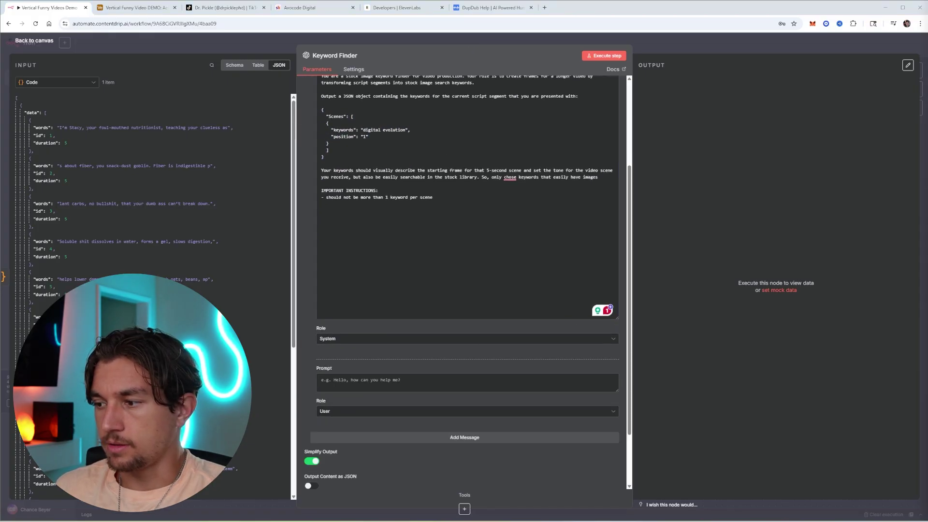
left_click(436, 382)
type("Full Script: {{ $('Message a model').item.json.message.content.script }}  Here is all the scenes (\"words\") and postions (\"id\"): {{ JSON.stringify($('Seperate Script to Scenes').item.json.data) }}")
scroll(436, 357, "down", 2)
left_click_drag(529, 285, 366, 285)
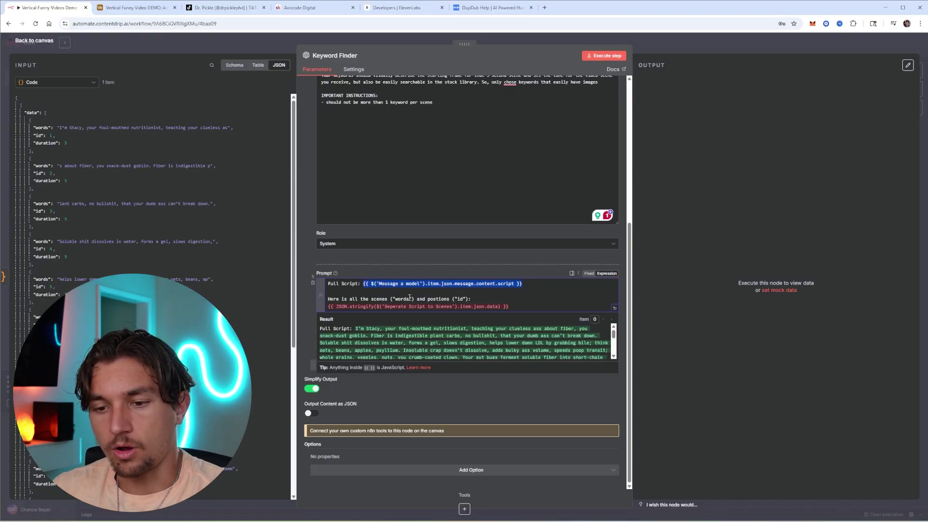
left_click_drag(523, 305, 328, 306)
left_click(509, 306)
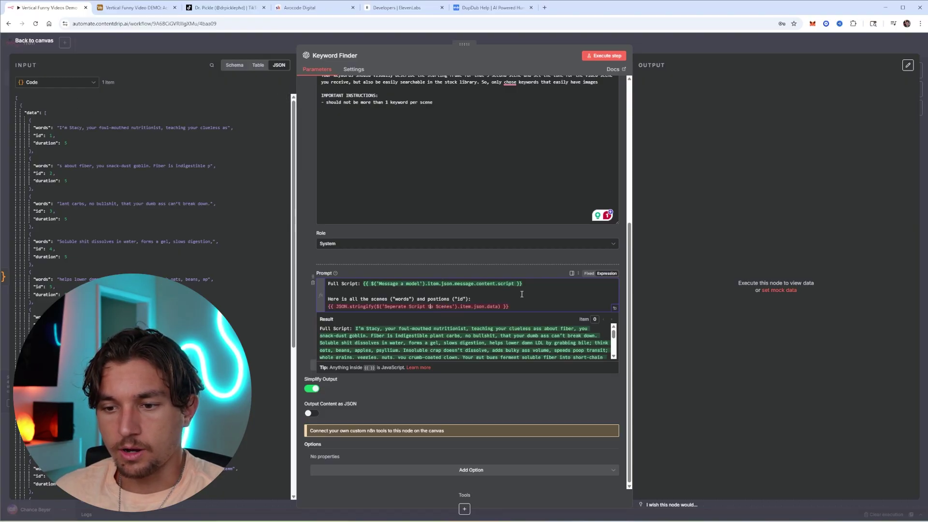
Copy the node name referenced in the scene data expression and rename the Code node as Seperate Script to Scenes.
left_click_drag(509, 306, 372, 307)
left_click(390, 307)
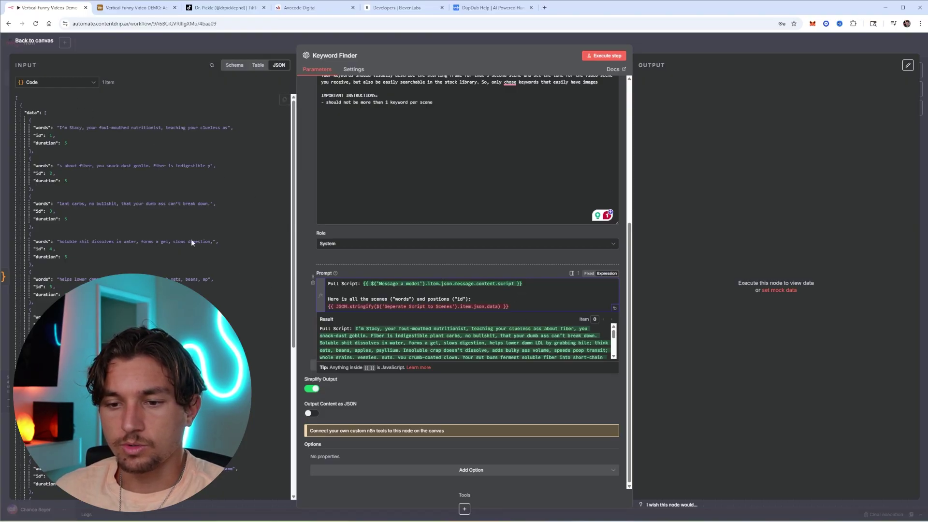
left_click_drag(384, 306, 452, 307)
key("ctrl+c")
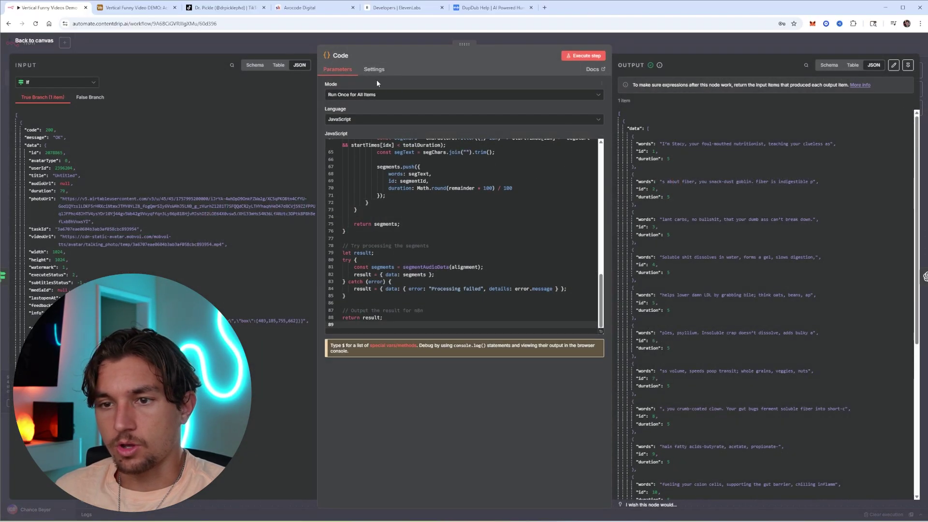
left_click(341, 56)
key("ctrl+v")
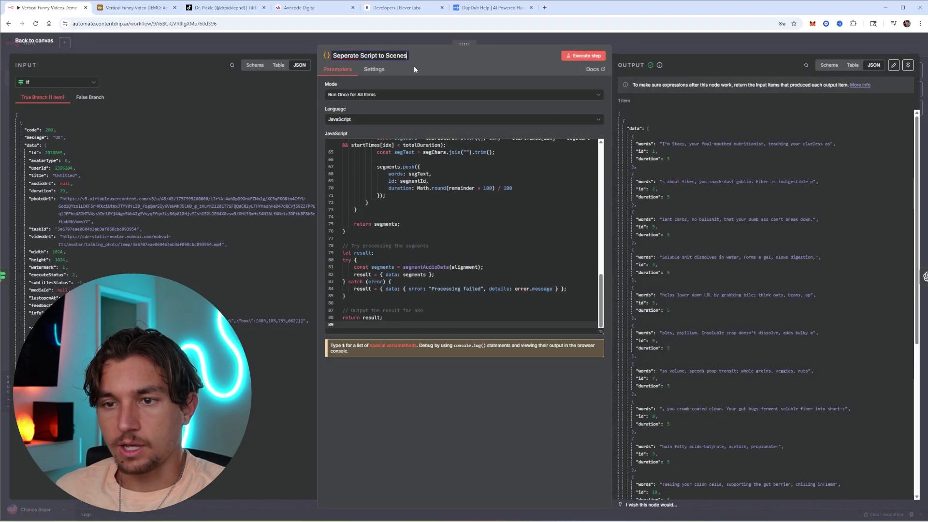
Confirm the Code node's name Seperate Script to Scenes and run the Keyword Finder node with its completed User message.
key("Return")
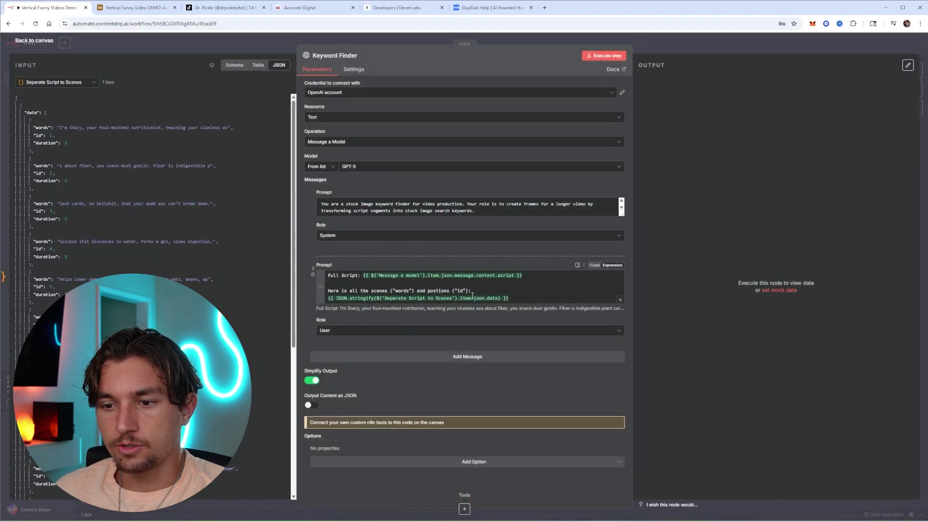
left_click(472, 296)
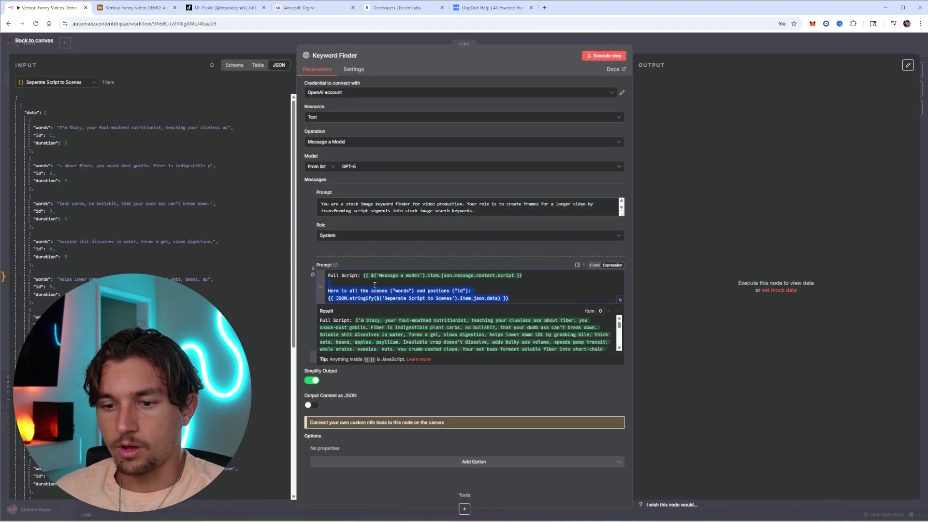
left_click(510, 280)
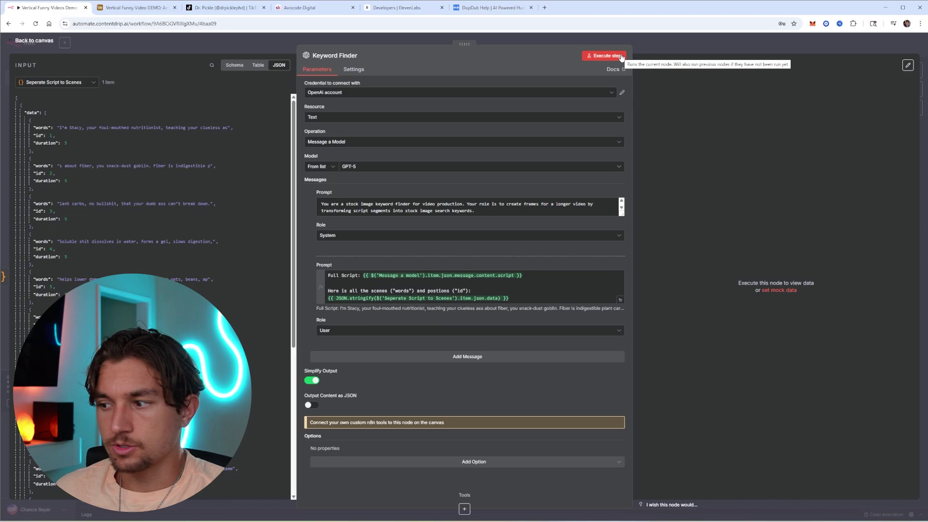
left_click(605, 56)
left_click(666, 42)
Add a Split Out node after the Keyword Finder node.
scroll(513, 143, "right", 5)
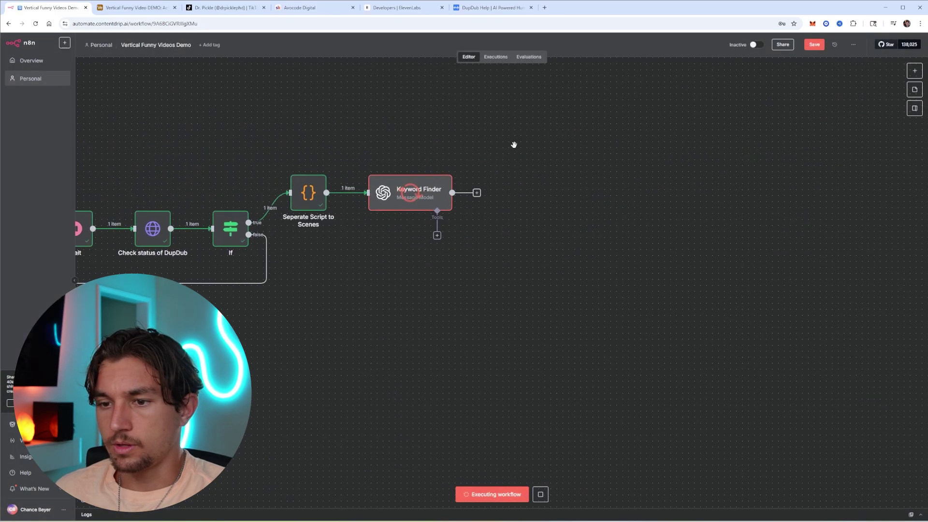
left_click(477, 194)
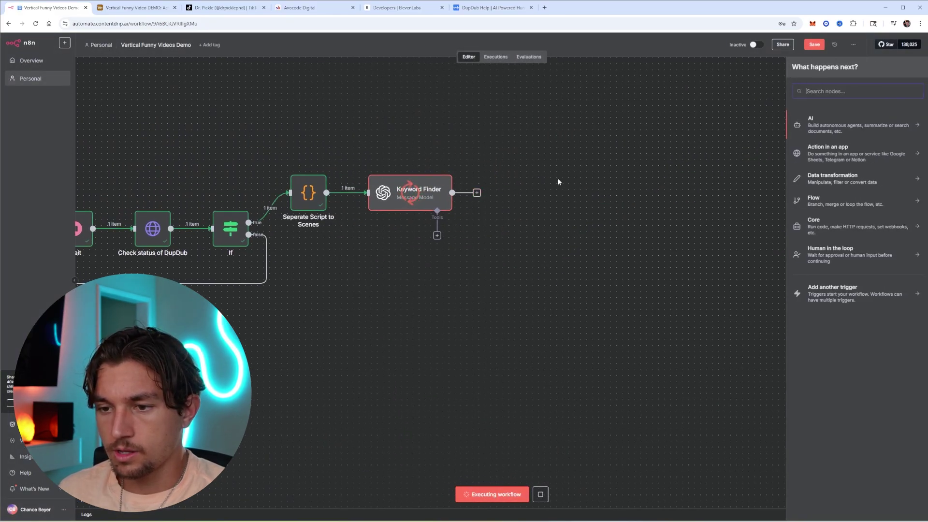
type("split")
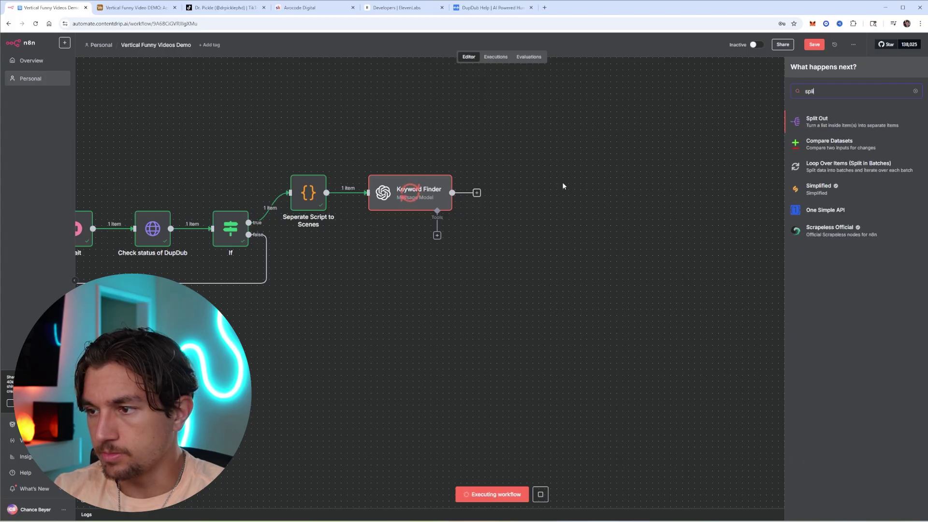
key("Return")
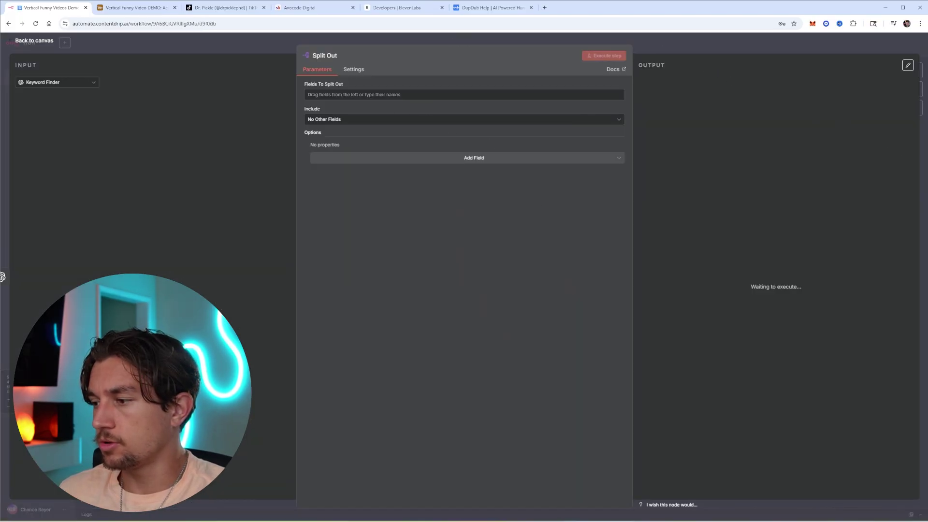
left_click(671, 45)
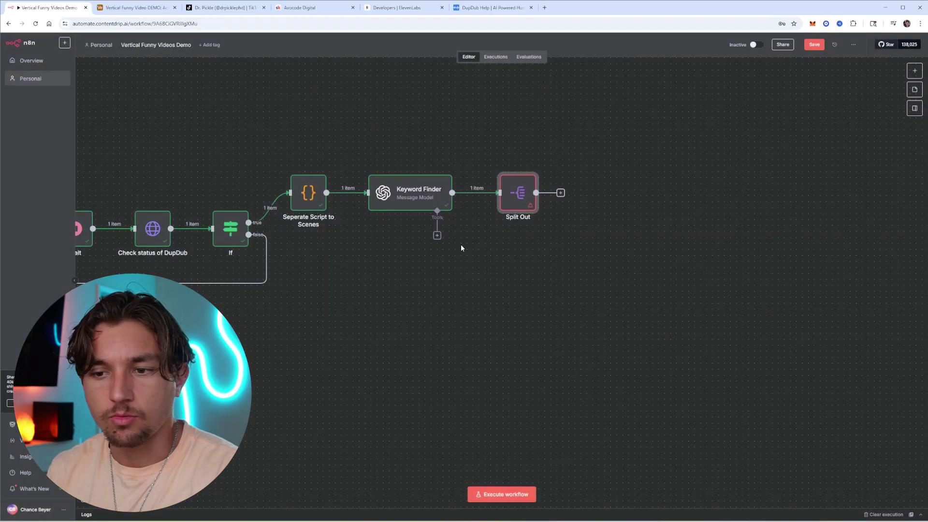
Enable Output Content as JSON on the Keyword Finder node and run it again.
double_click(425, 199)
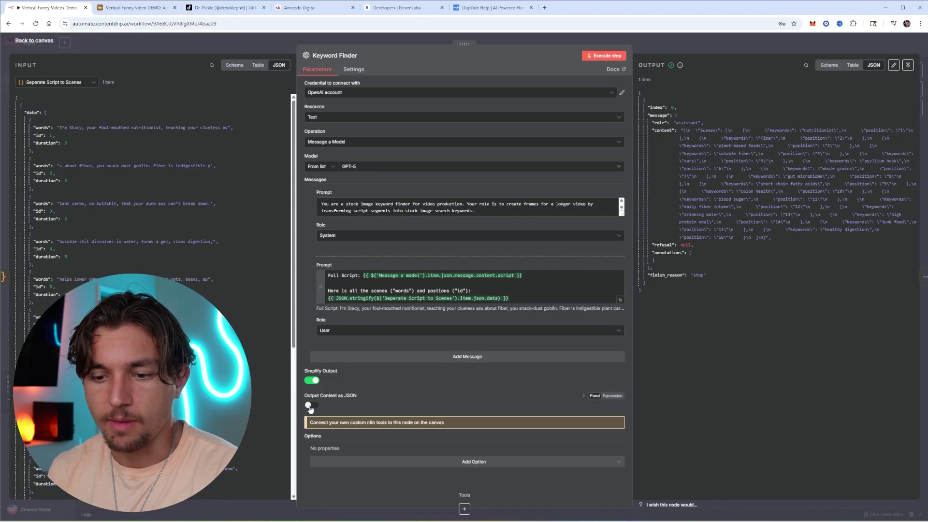
left_click_drag(772, 237, 683, 130)
left_click(604, 56)
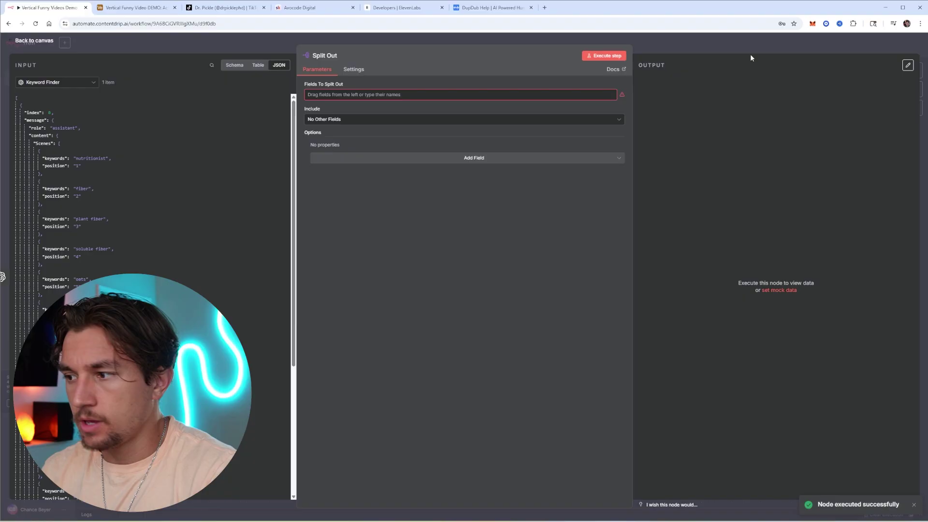
Set the Split Out node's field to message.content.Scenes from the Keyword Finder output and run the node.
left_click(349, 94)
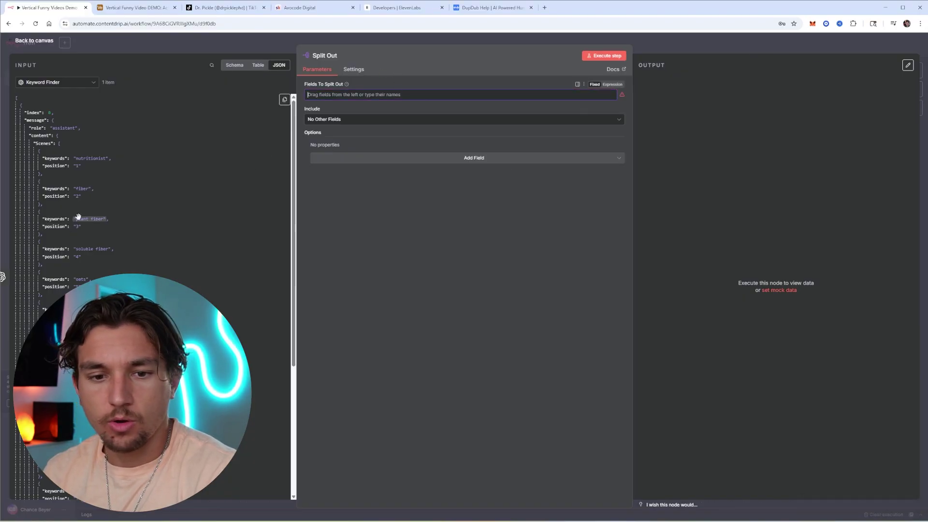
left_click_drag(42, 144, 362, 95)
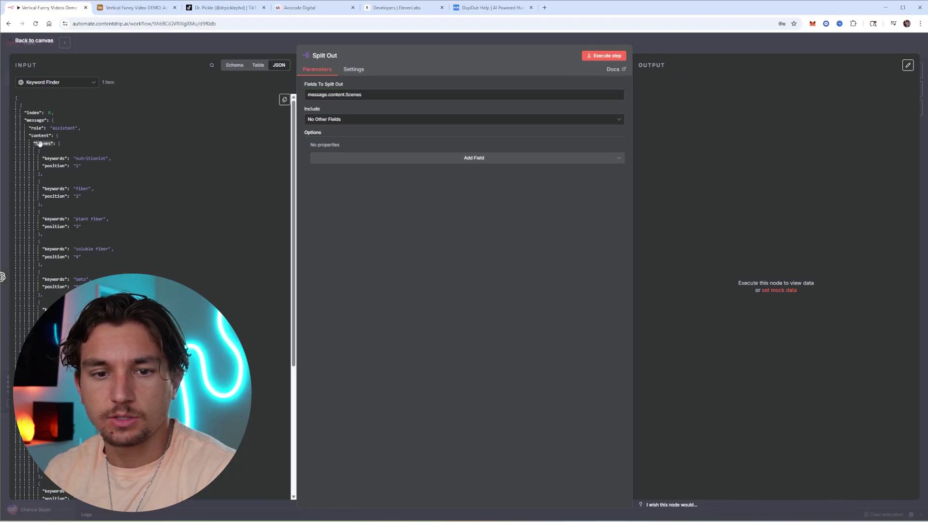
scroll(57, 193, "down", 2)
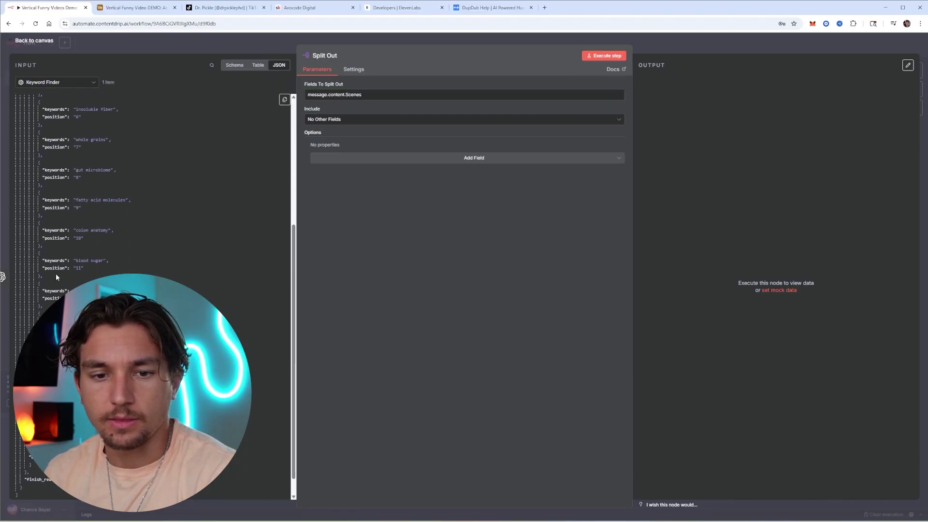
scroll(56, 251, "up", 2)
key("Escape")
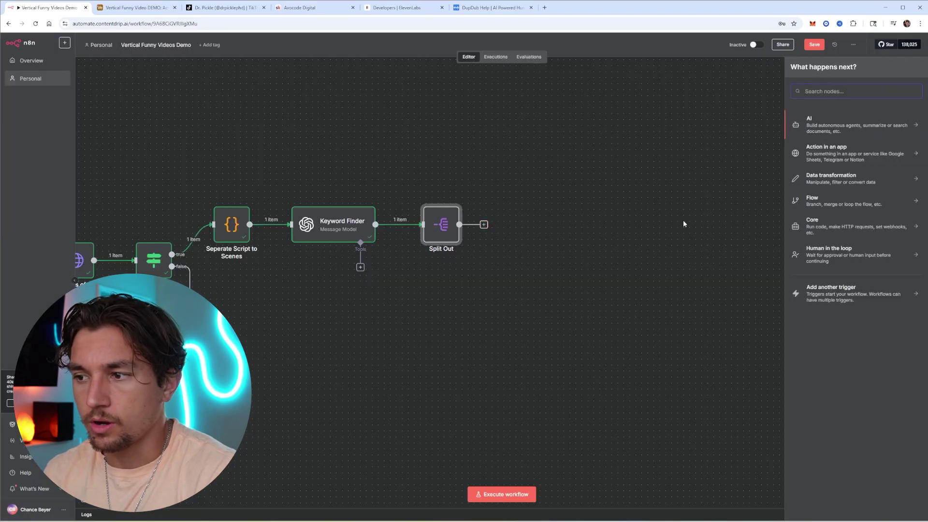
left_click(525, 222)
left_click(425, 197)
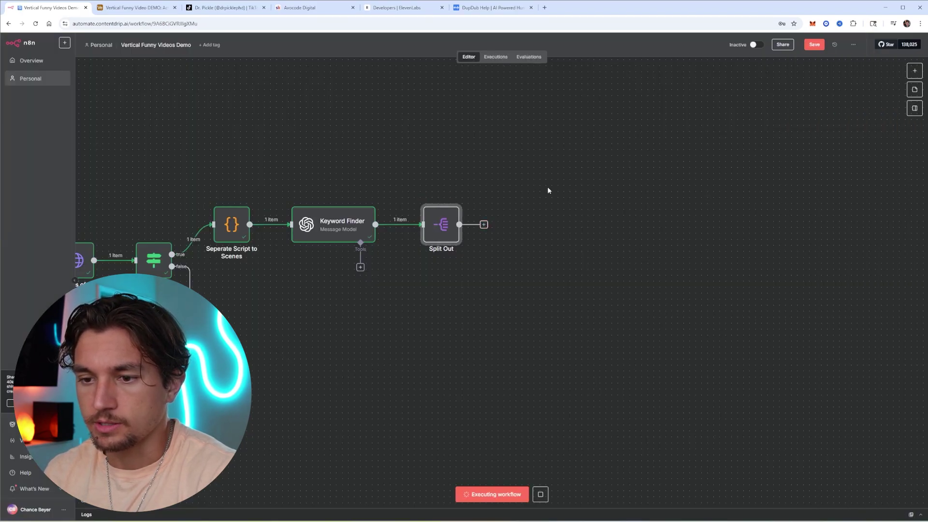
left_click(496, 225)
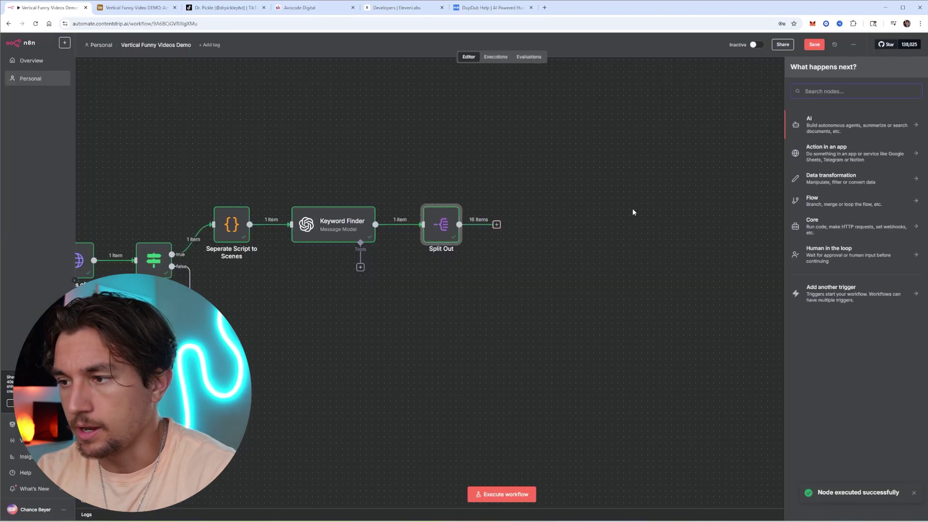
type("http")
key("Return")
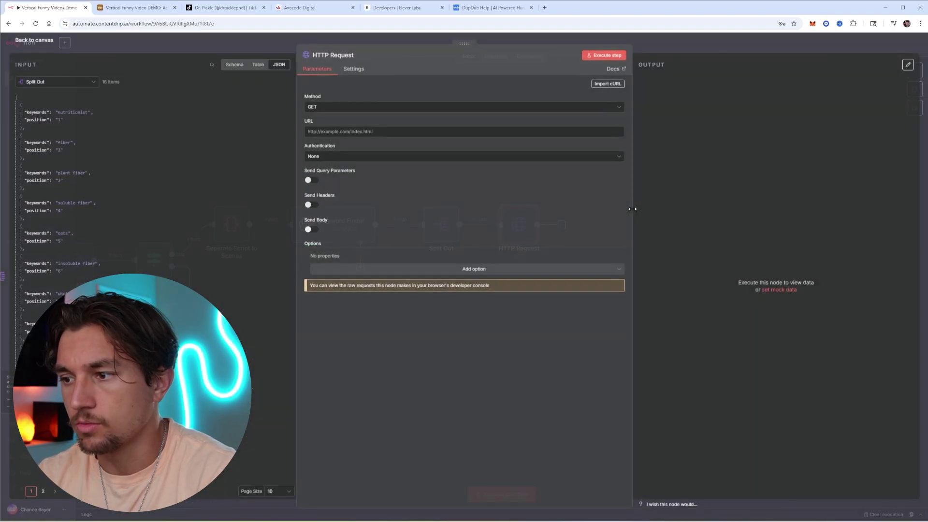
left_click(390, 132)
type("https://api.pexels.com/videos/search")
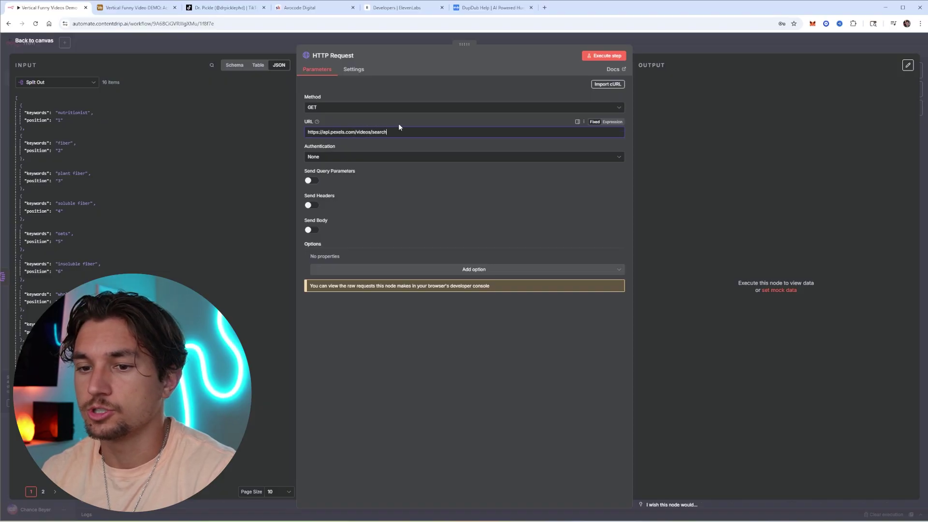
Enable sending query parameters and add the parameter query with the value {{ $json.keywords }}.
left_click(312, 181)
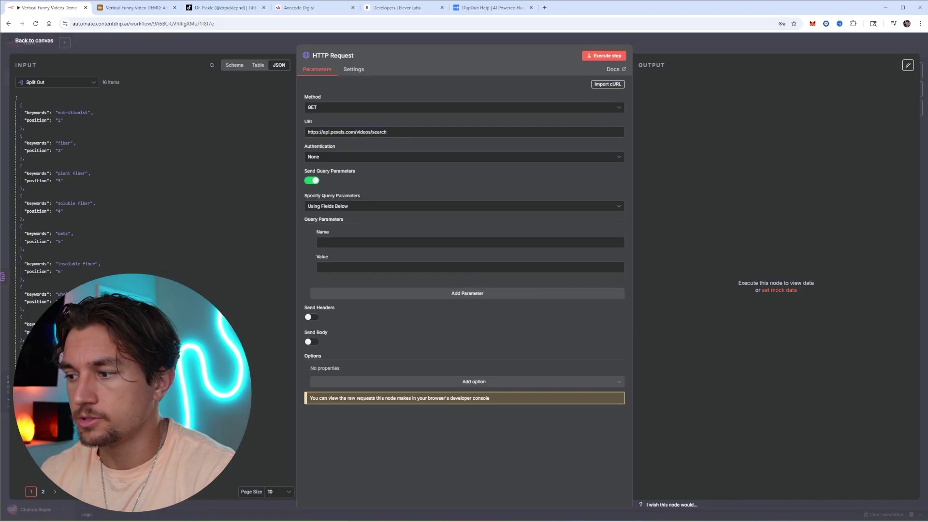
left_click(372, 243)
type("query")
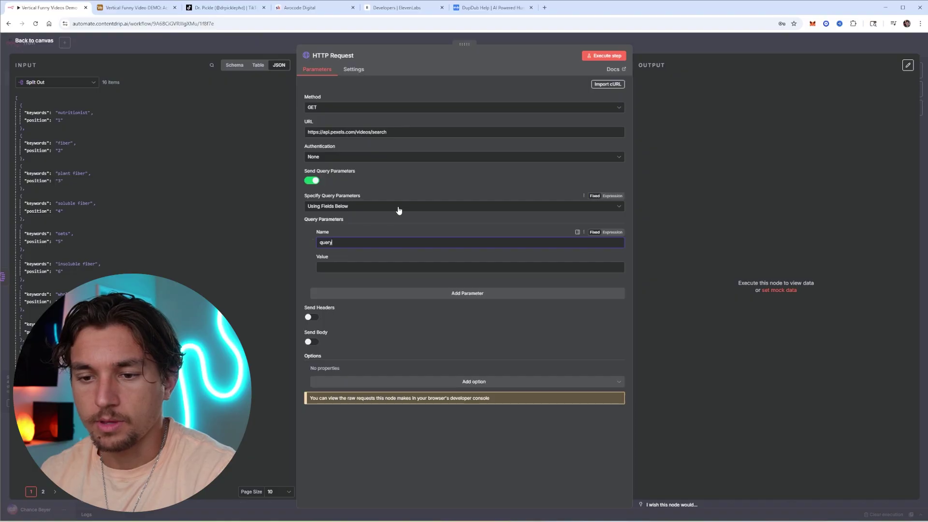
left_click_drag(33, 111, 338, 268)
Add the query parameters orientation set to portrait and size set to large.
left_click(467, 293)
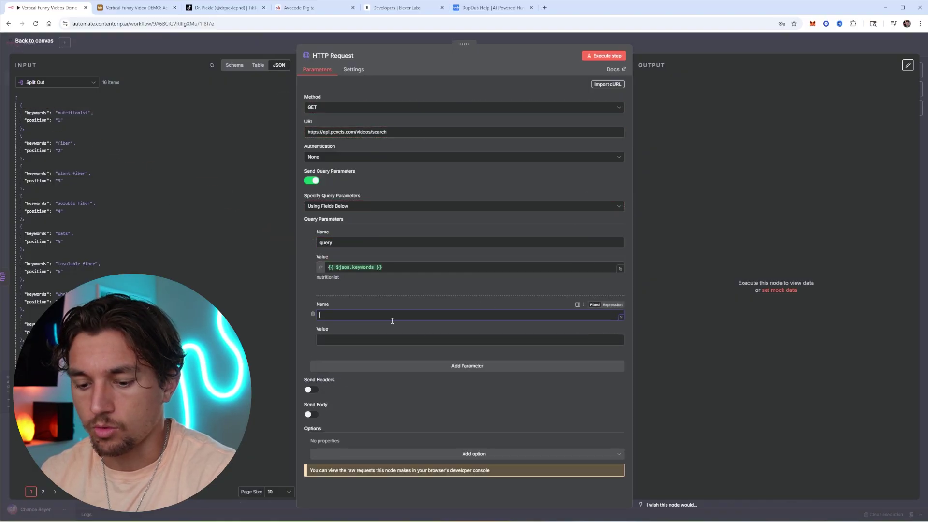
type("orientation")
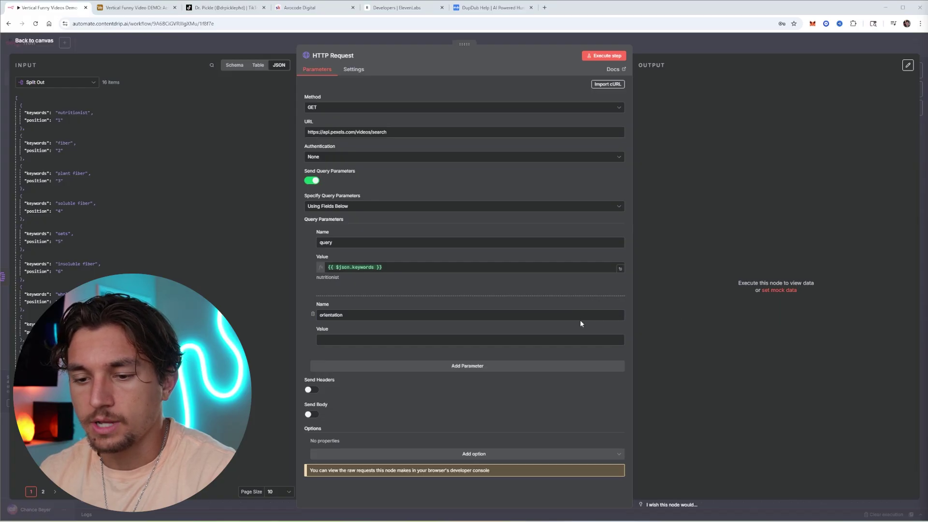
left_click(360, 342)
type("portrait")
left_click(401, 366)
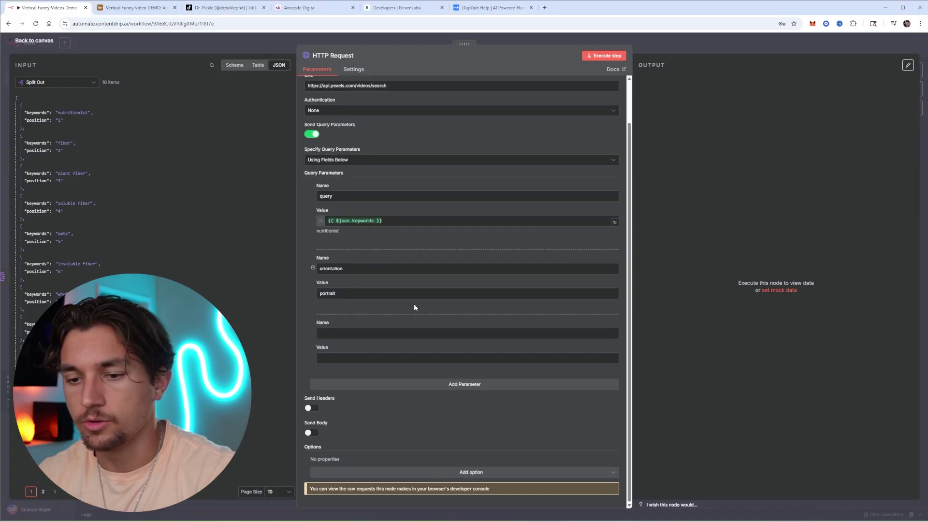
left_click(364, 315)
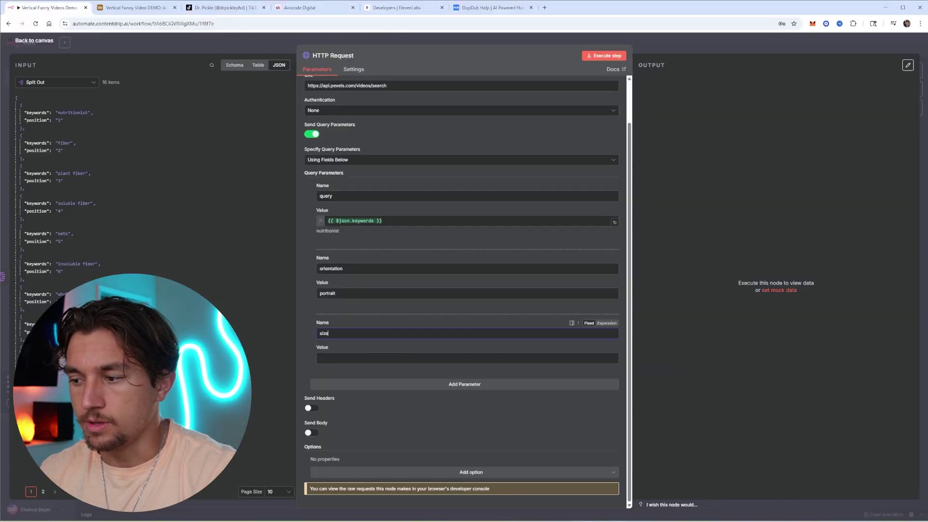
key("Tab")
type("large")
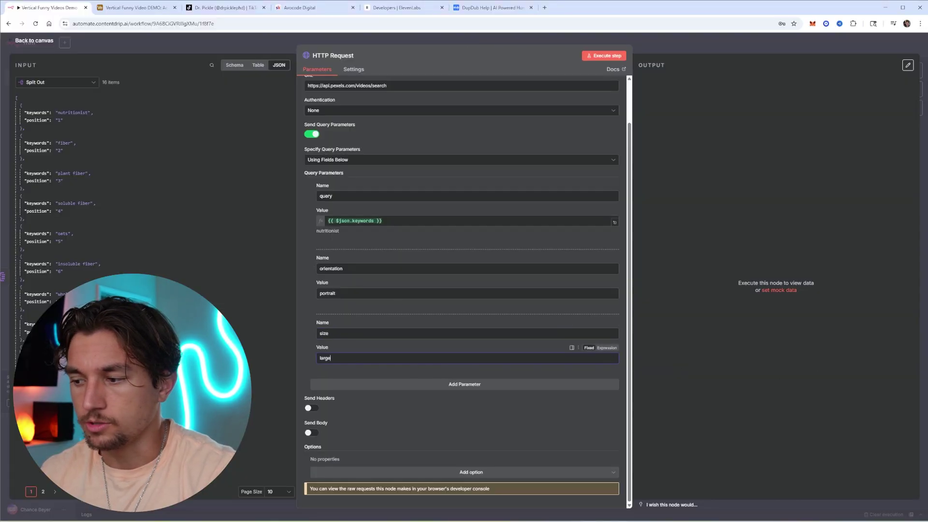
Add the query parameter per_page with the value 3 and another query parameter named page.
left_click(384, 384)
type("per_page")
scroll(398, 377, "down", 3)
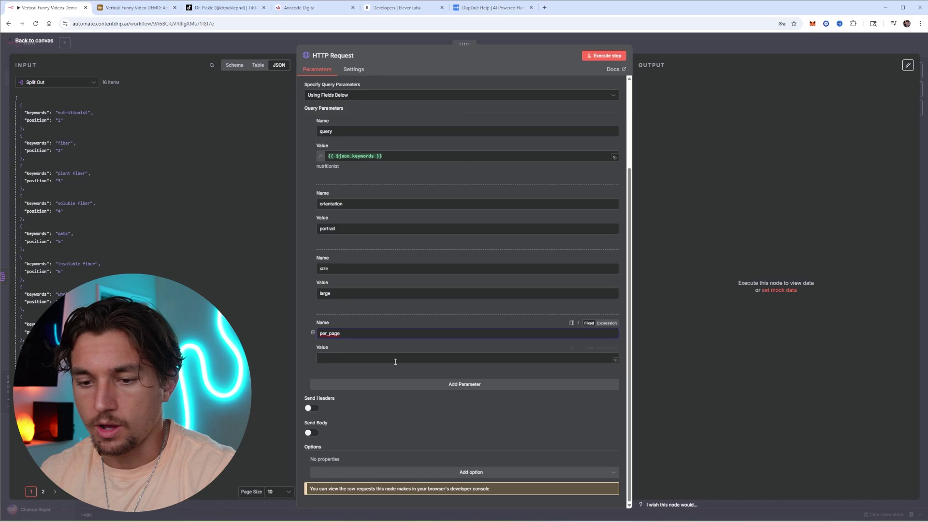
key("Tab")
type("3")
left_click(435, 384)
scroll(435, 367, "down", 3)
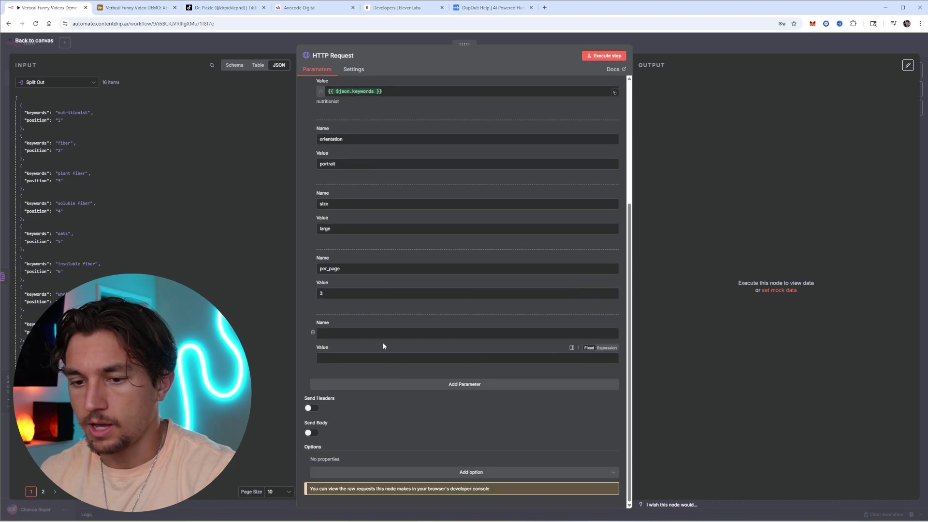
type("page")
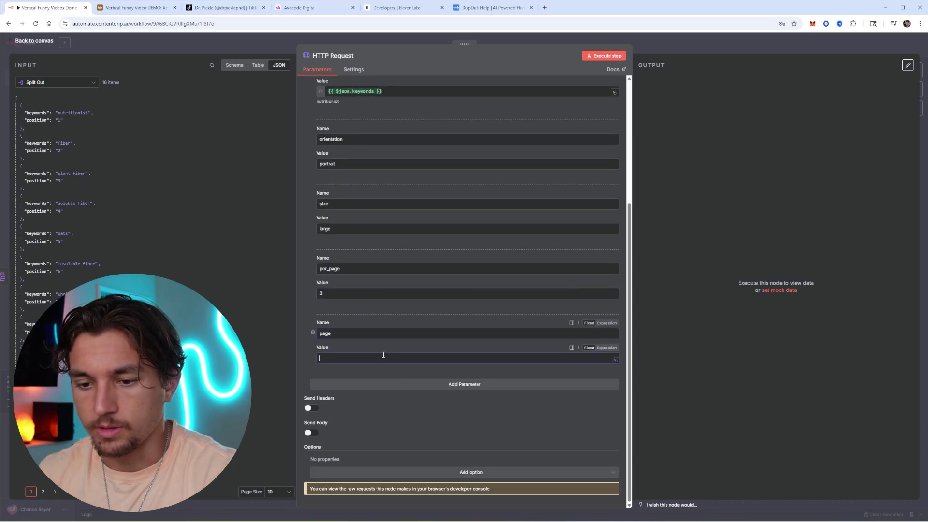
Set the request's authentication to Generic Credential Type with Header Auth and start a new credential.
scroll(399, 317, "up", 4)
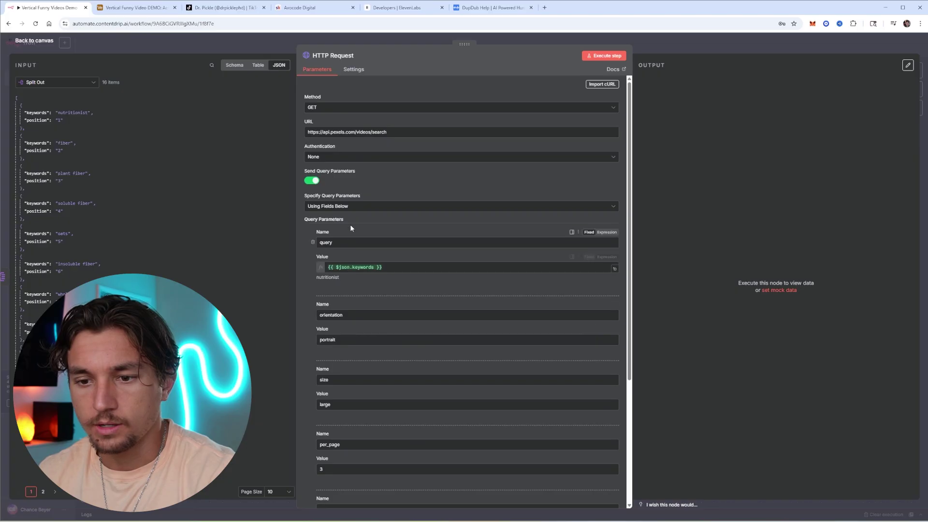
left_click(344, 158)
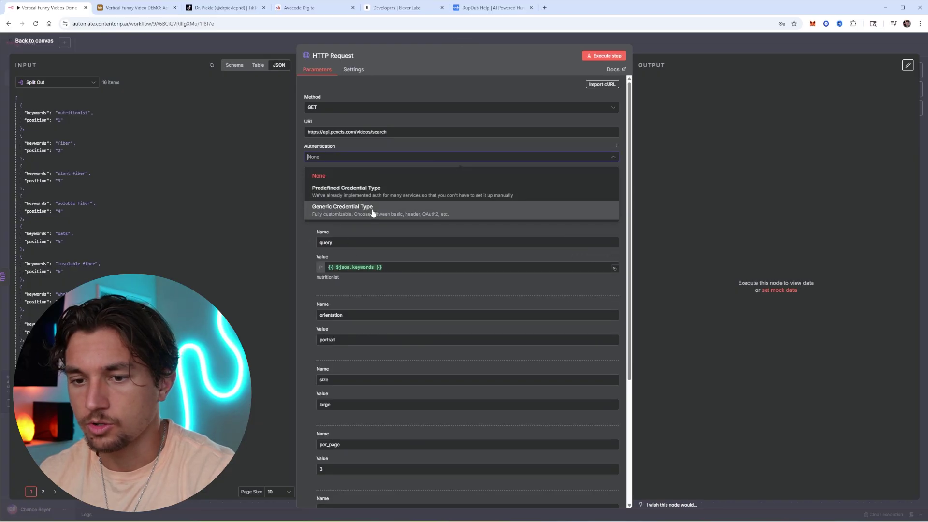
left_click(373, 214)
left_click(365, 184)
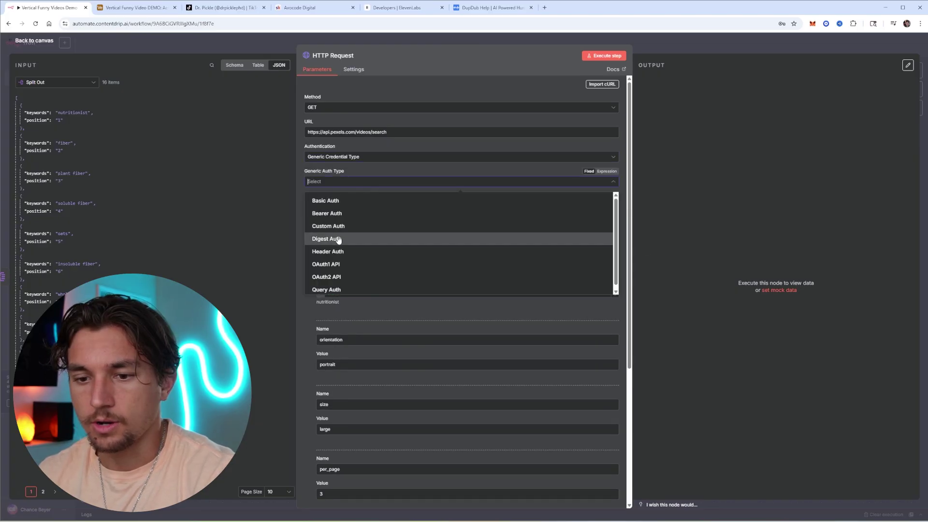
left_click(338, 251)
left_click(367, 203)
left_click(334, 321)
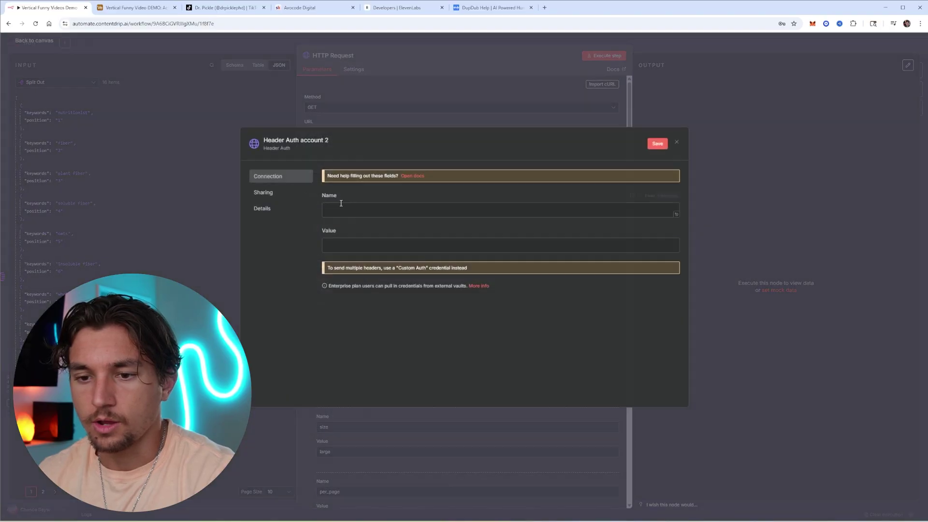
Rename the new Header Auth credential as Pexels and set its header name to Authorization.
left_click(331, 141)
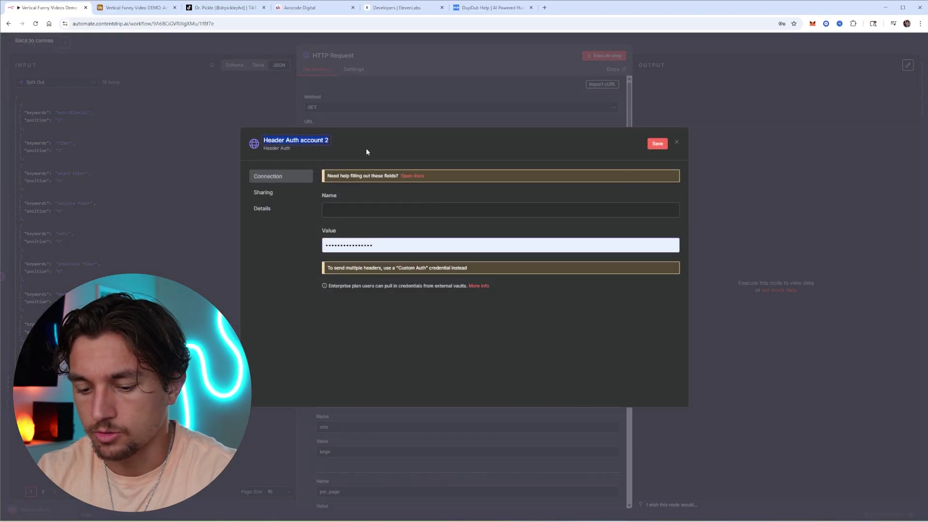
type("Pexels")
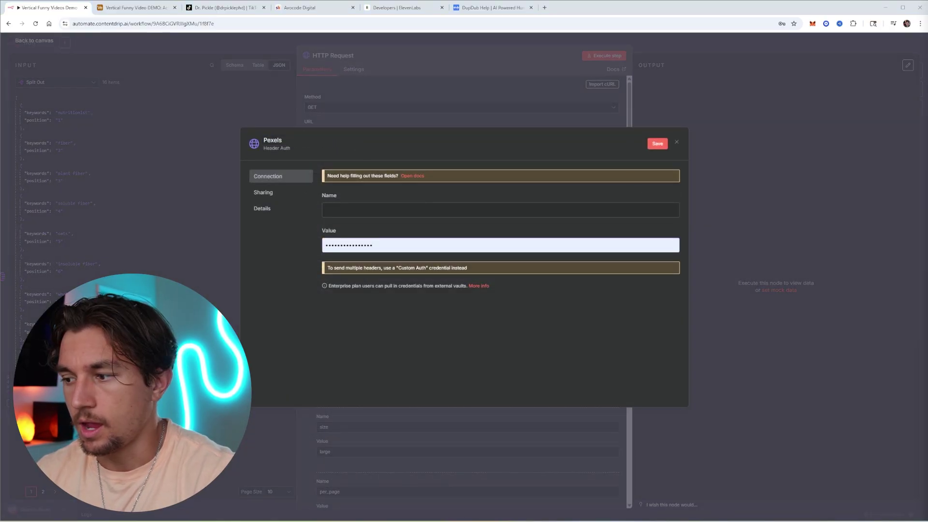
left_click(356, 210)
type("Authorization")
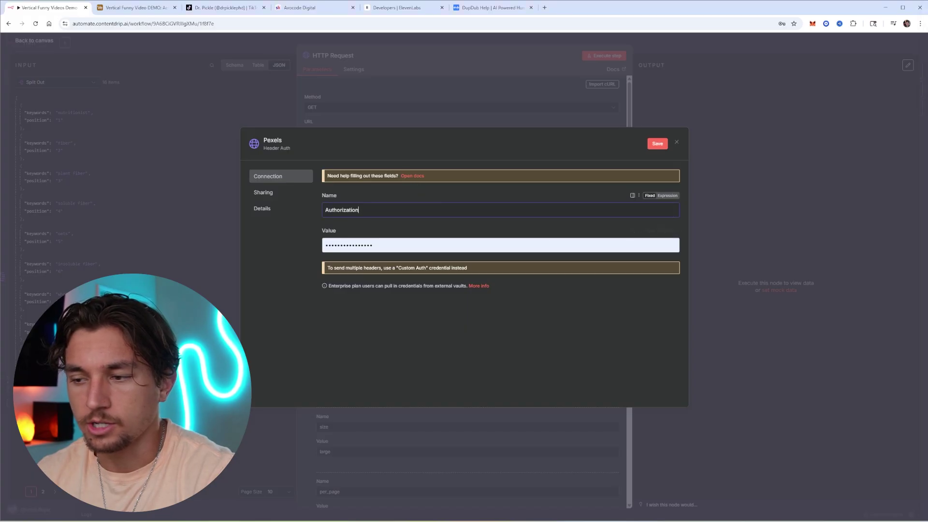
Paste the Pexels API key as the header value, save the credential, and return to the HTTP Request node.
left_click(379, 250)
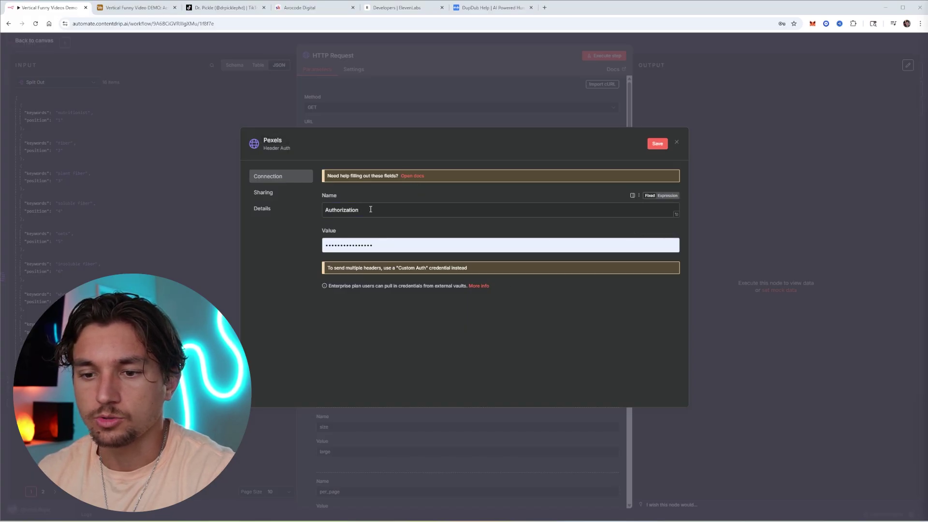
left_click(390, 244)
key("ctrl+a")
key("ctrl+v")
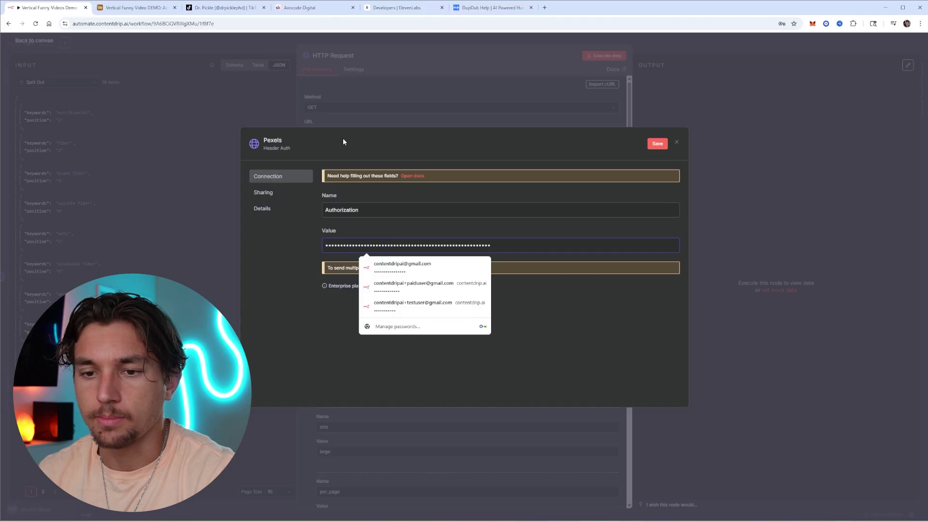
left_click(436, 178)
left_click(657, 144)
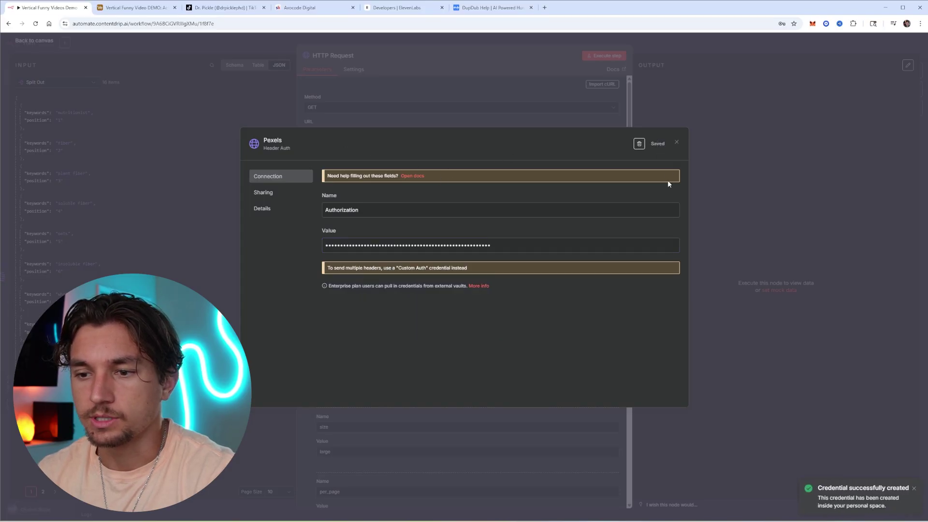
left_click(676, 144)
left_click(334, 204)
left_click(352, 204)
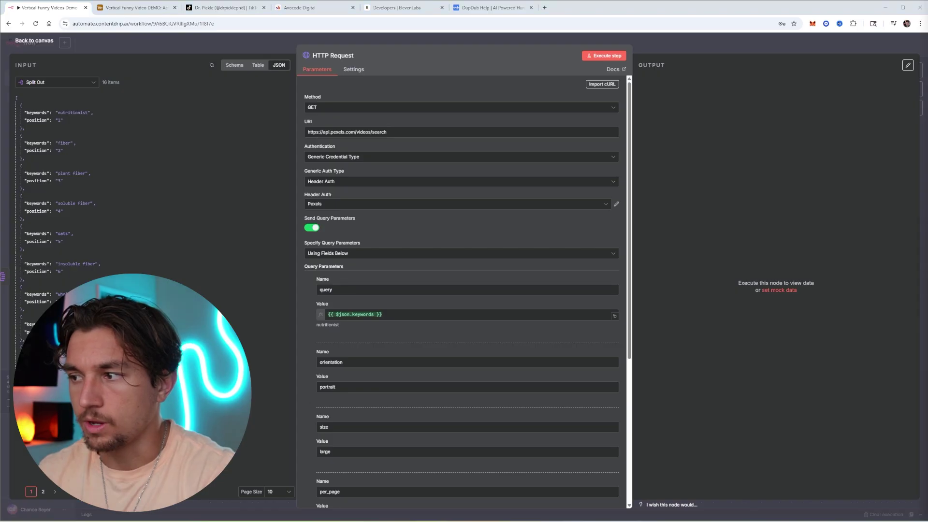
Rename the HTTP Request node as Get Stock Images, execute it, and review the returned video data.
left_click(334, 56)
type("Get Stock Images")
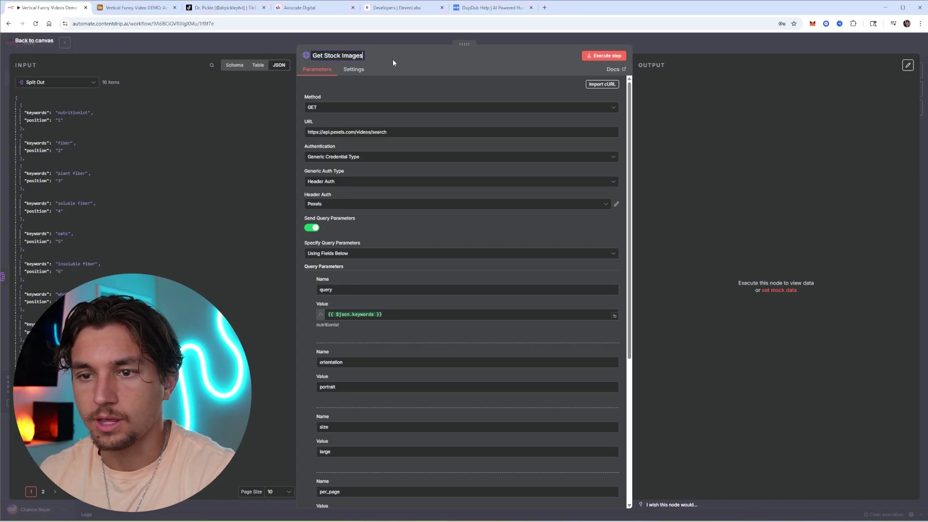
key("Return")
left_click(604, 55)
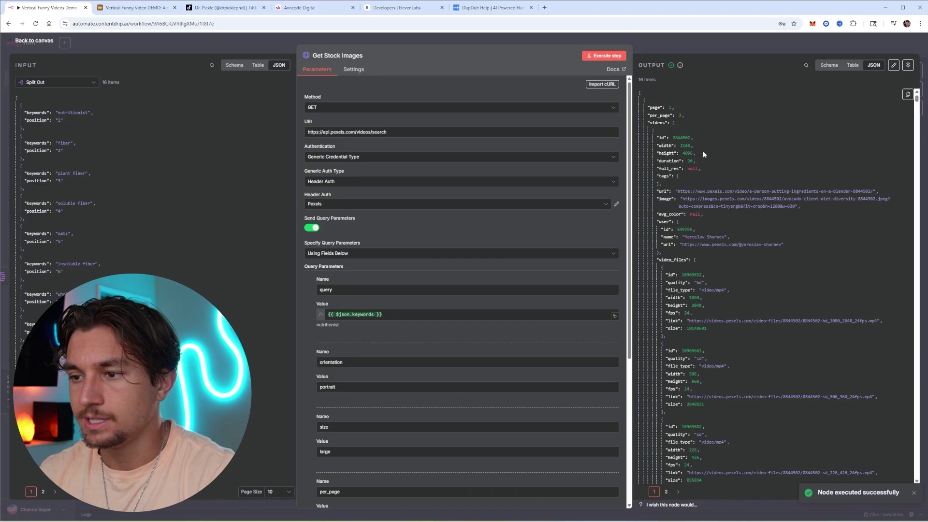
scroll(724, 196, "down", 15)
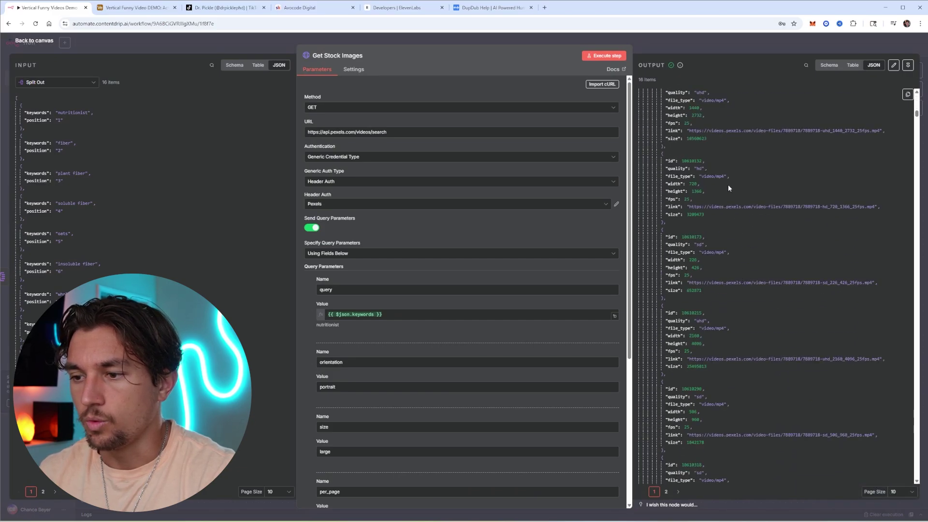
scroll(728, 187, "down", 5)
left_click(704, 46)
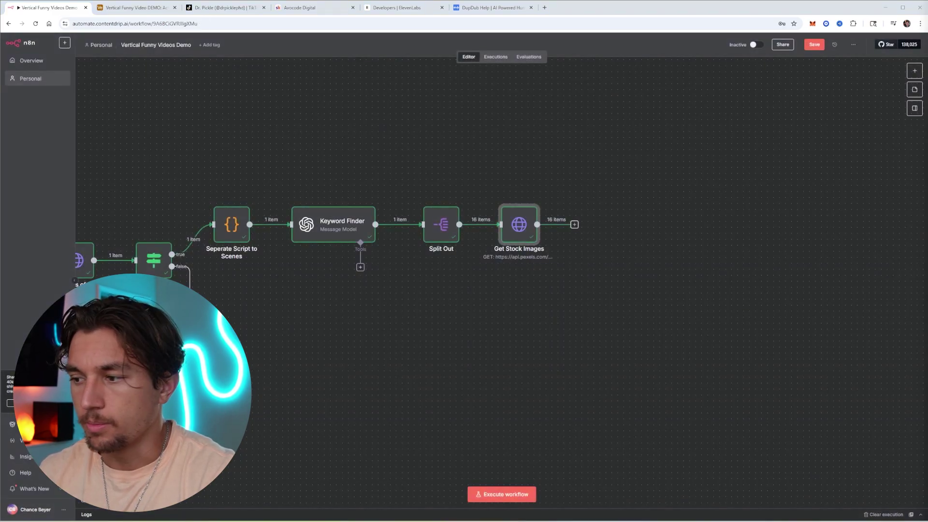
Add an Aggregate node after Get Stock Images that aggregates the individual field videos[0].video_files[3].link.
left_click(574, 224)
type("a")
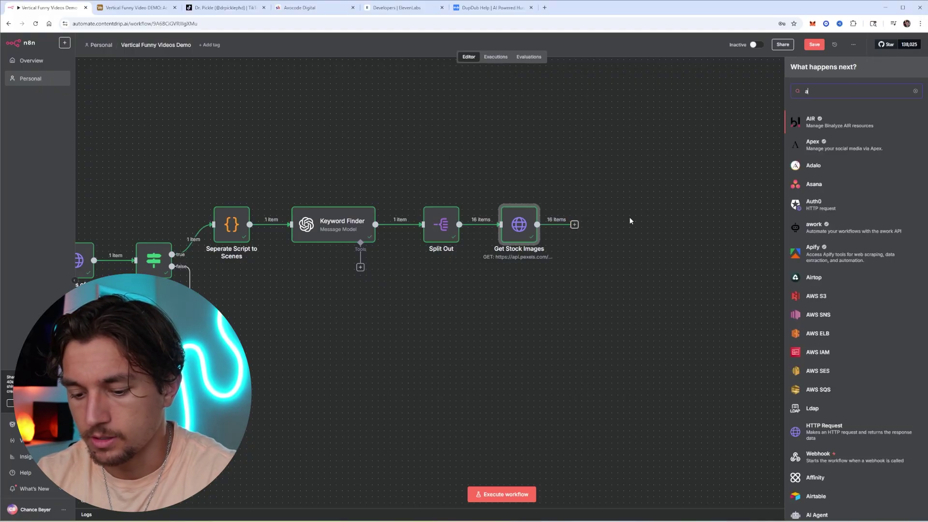
type("gg")
key("Return")
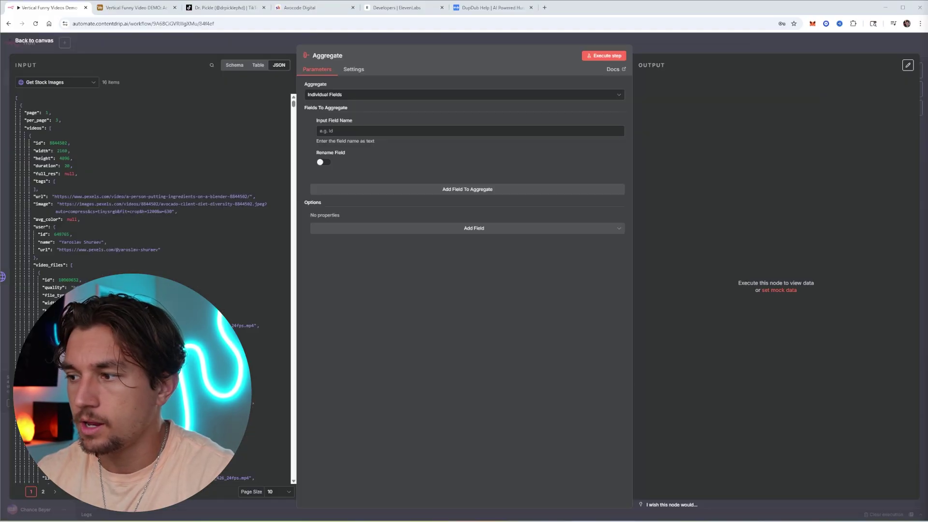
left_click(454, 132)
type("videos[0].video_files[3].link")
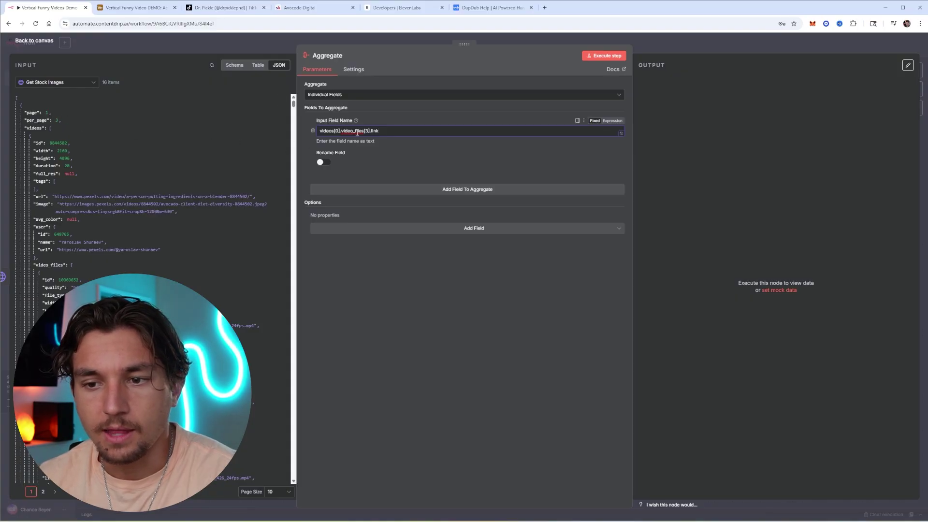
scroll(117, 265, "down", 3)
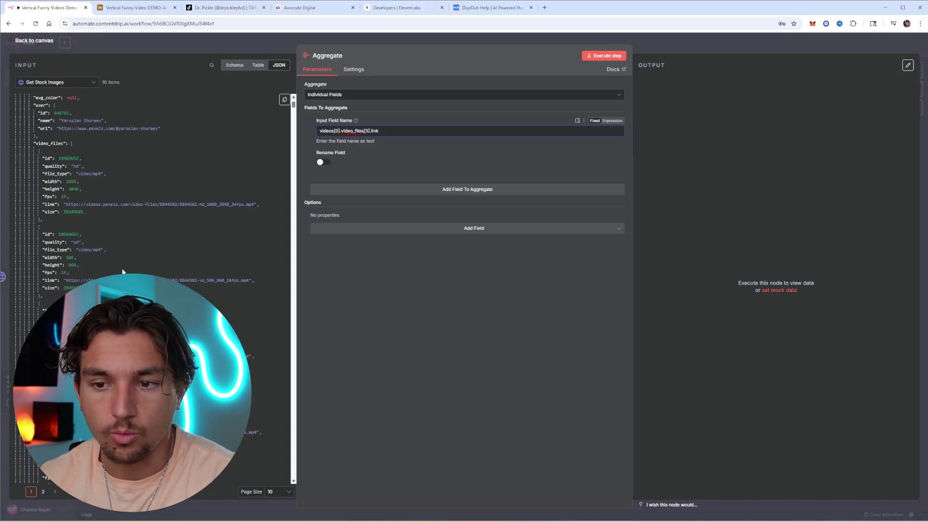
scroll(122, 271, "down", 2)
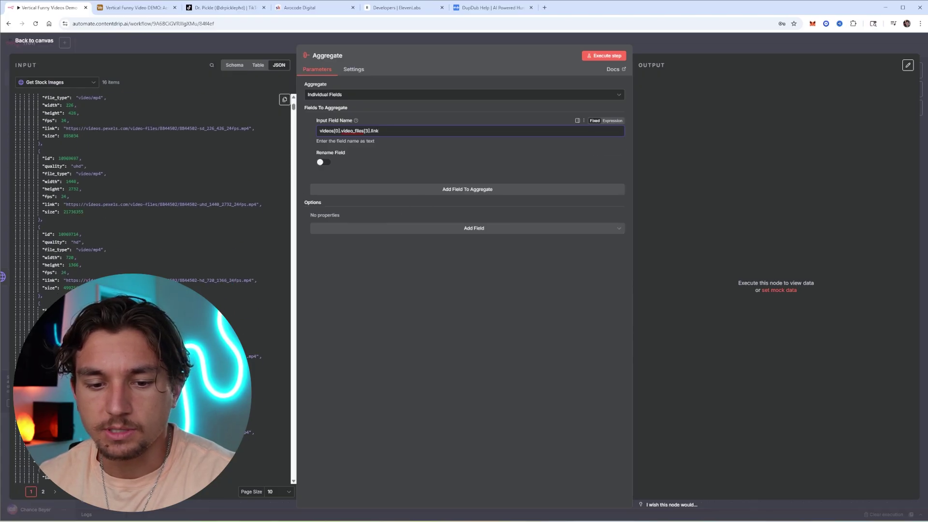
scroll(122, 272, "up", 4)
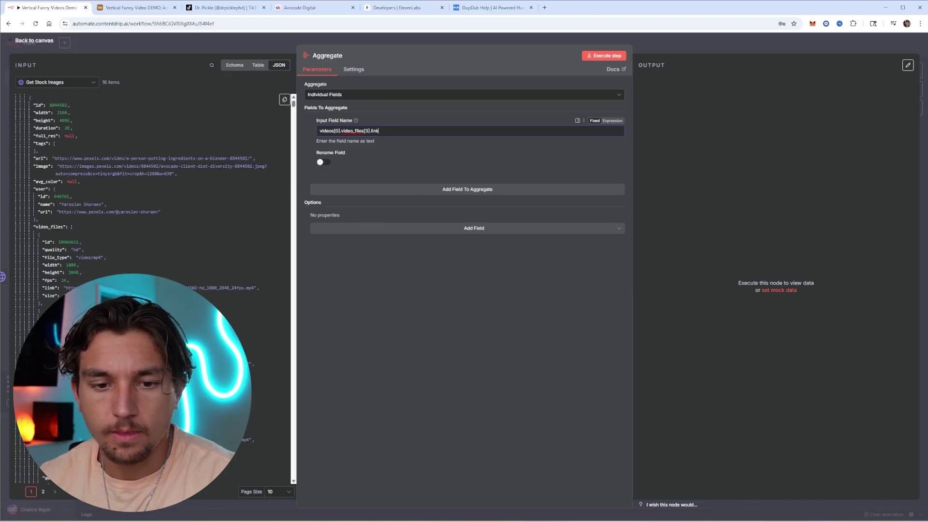
left_click(669, 51)
Add a Code node after the Aggregate node and name it Get Render Json.
key("Tab")
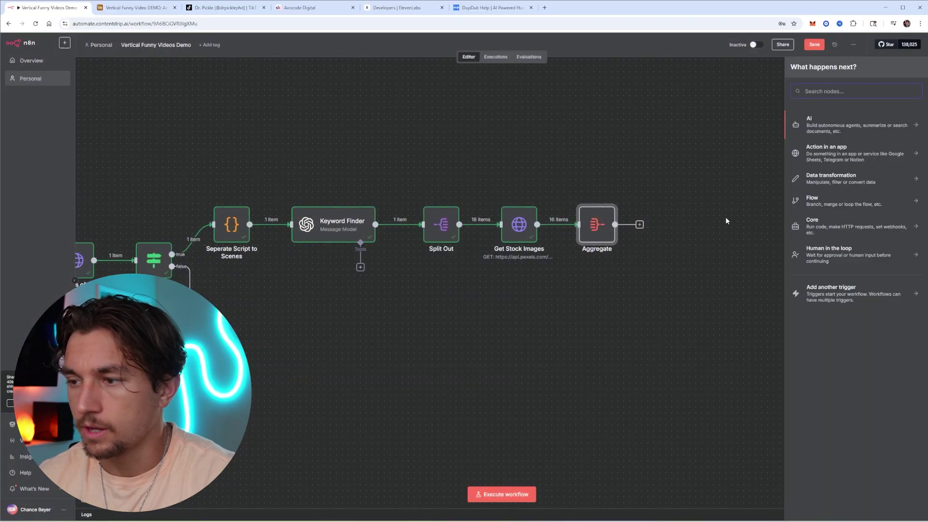
type("code")
key("Return")
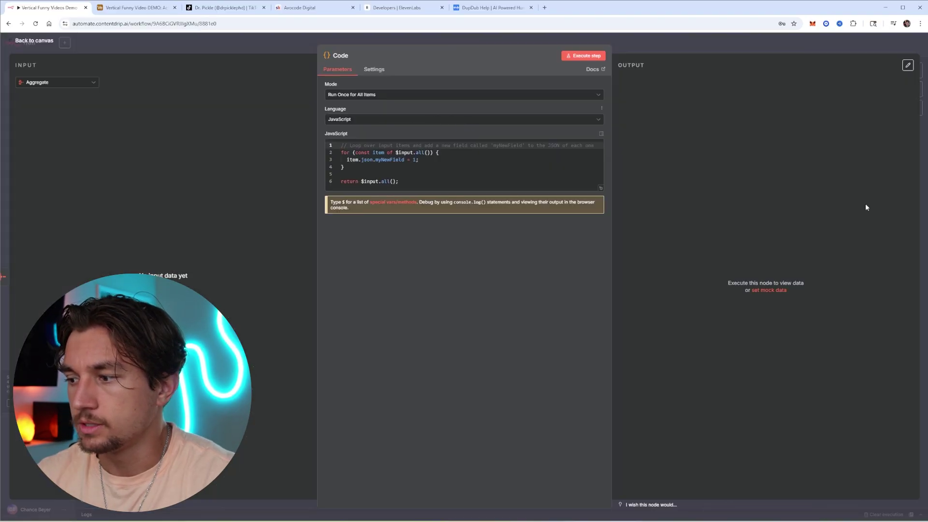
type("Get Render Json")
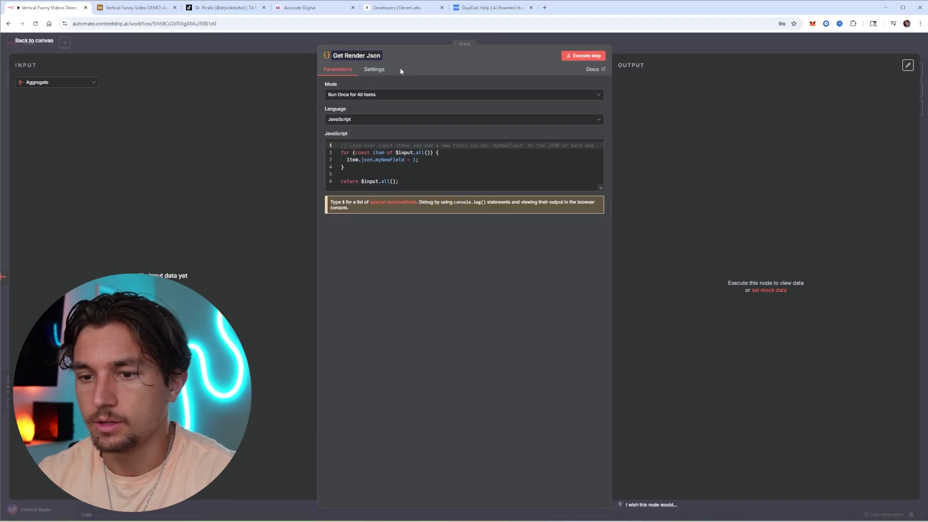
key("Return")
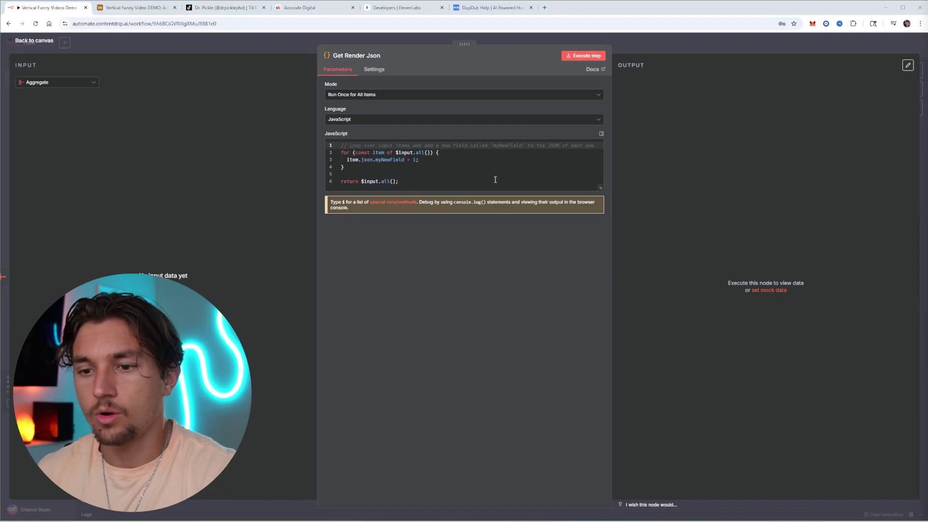
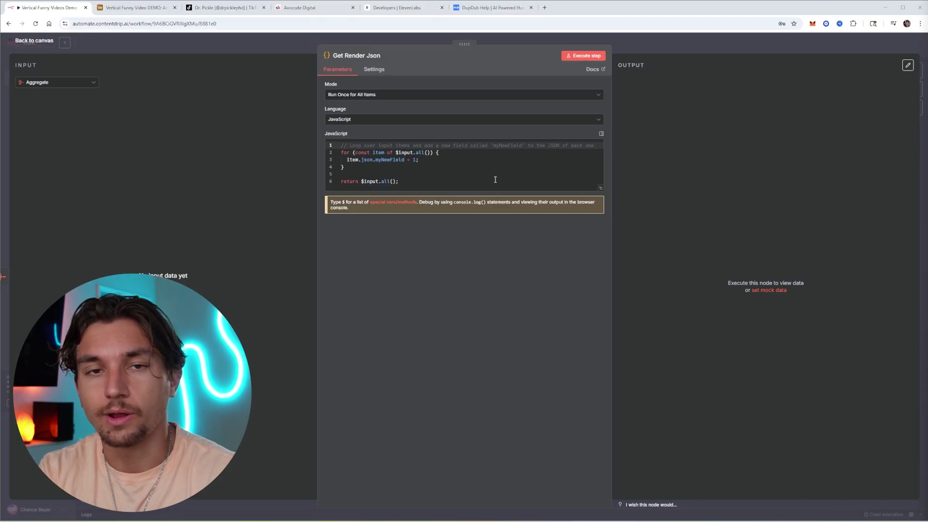
Replace the default JavaScript with the prepared script that builds the Shotstack timeline from caption, actor and background clips, and look through it.
key("ctrl+a")
key("ctrl+v")
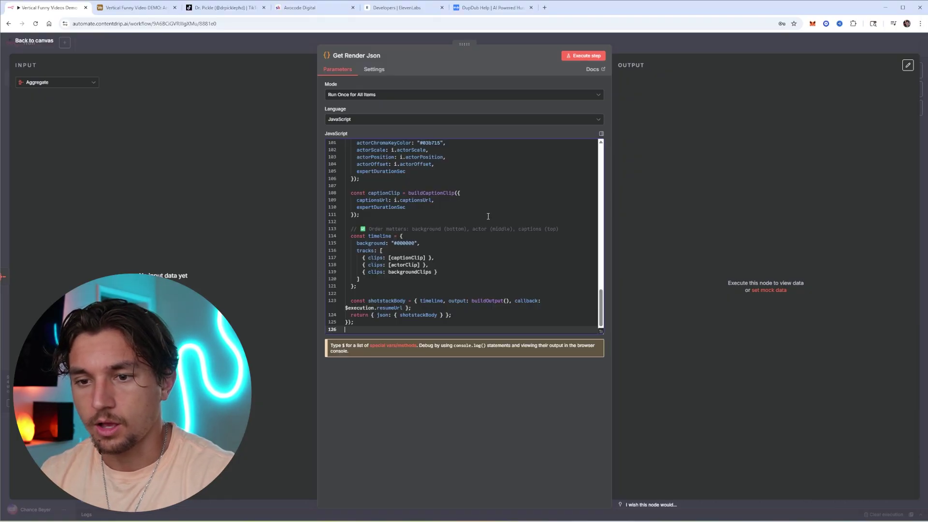
scroll(392, 319, "up", 15)
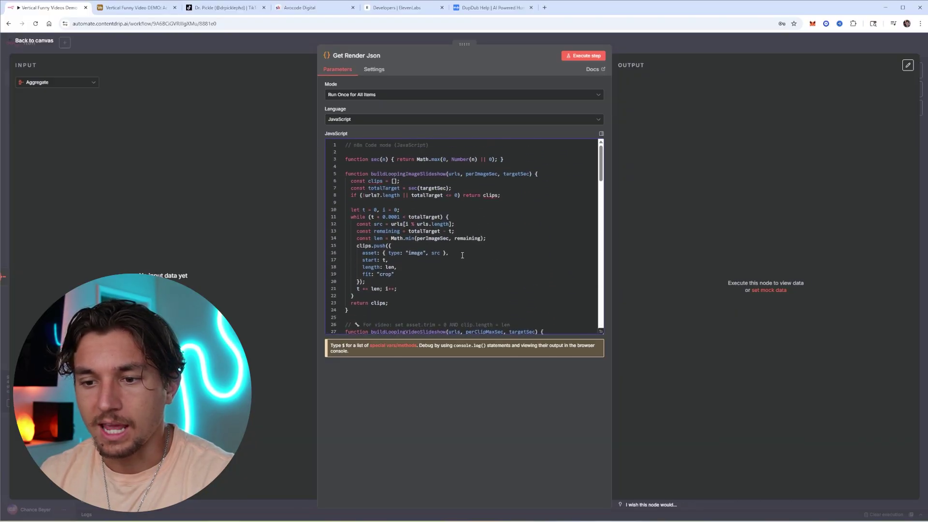
scroll(449, 218, "down", 10)
scroll(469, 280, "down", 5)
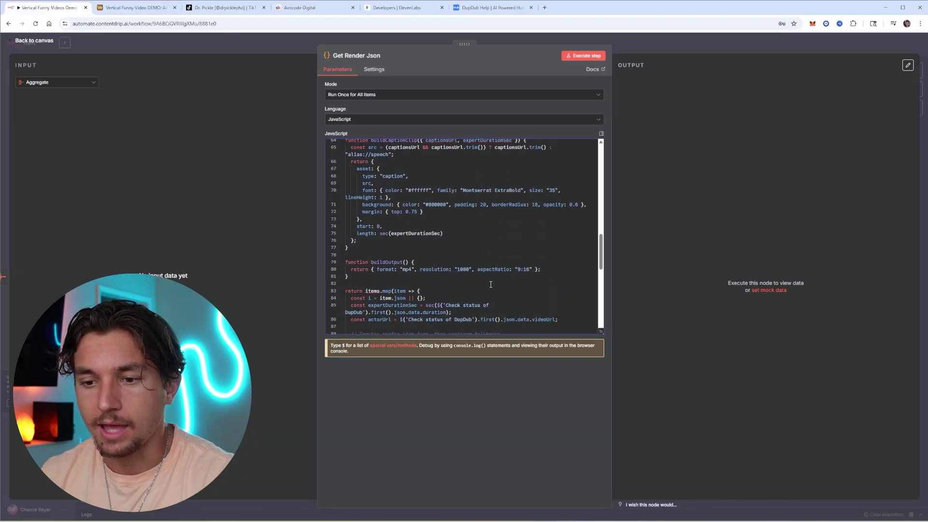
scroll(457, 234, "down", 7)
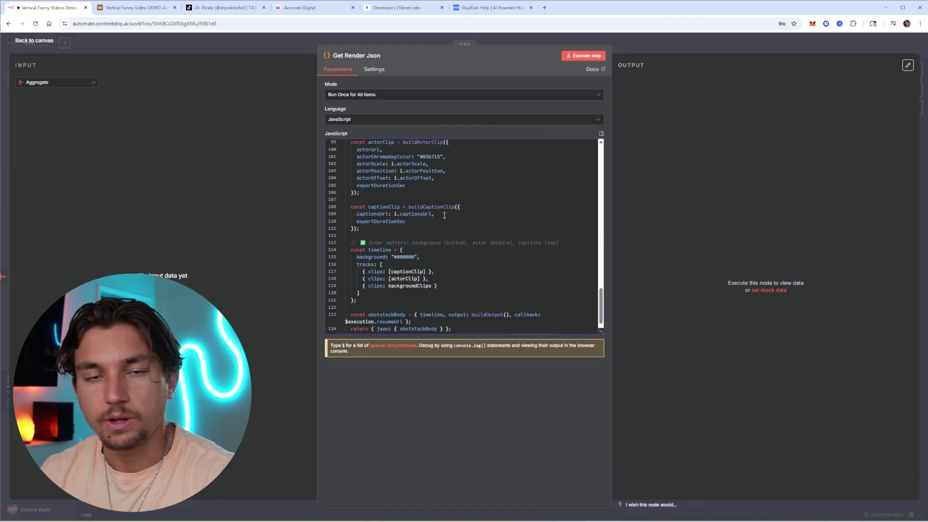
scroll(513, 196, "down", 1)
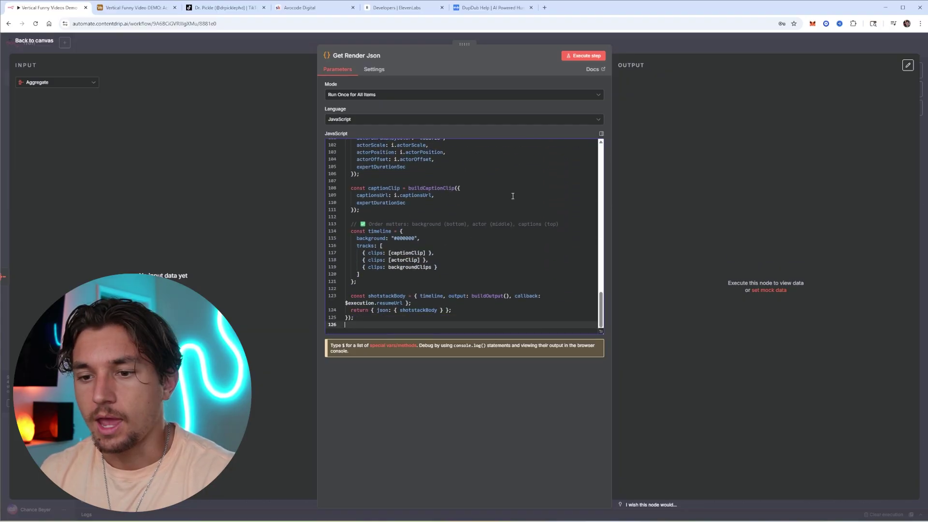
Execute the Get Render Json node, review the shotstackBody clips in its output, and return to the canvas.
left_click(600, 57)
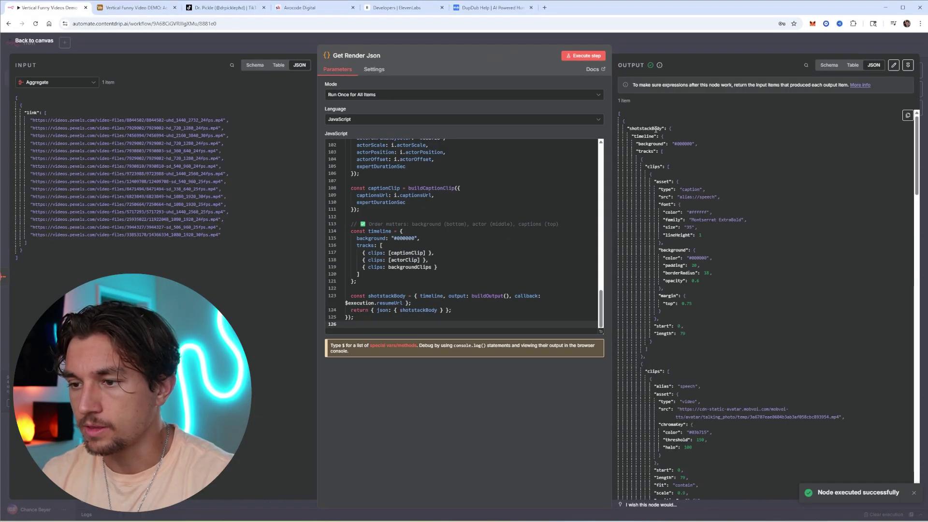
scroll(687, 190, "down", 4)
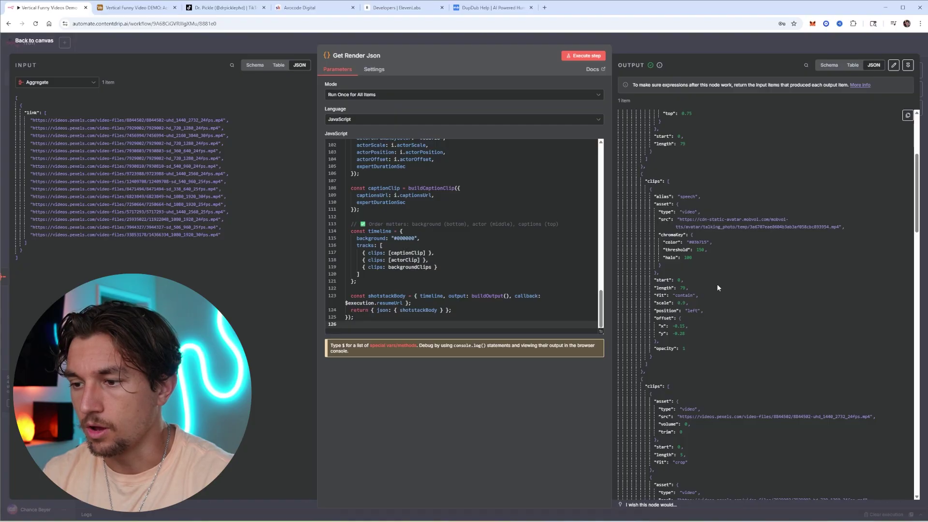
scroll(689, 245, "down", 7)
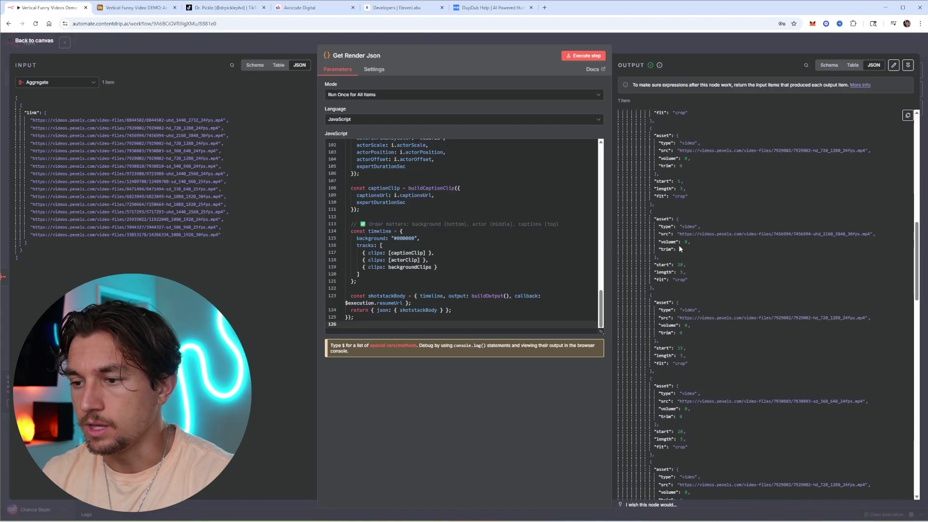
scroll(680, 261, "down", 15)
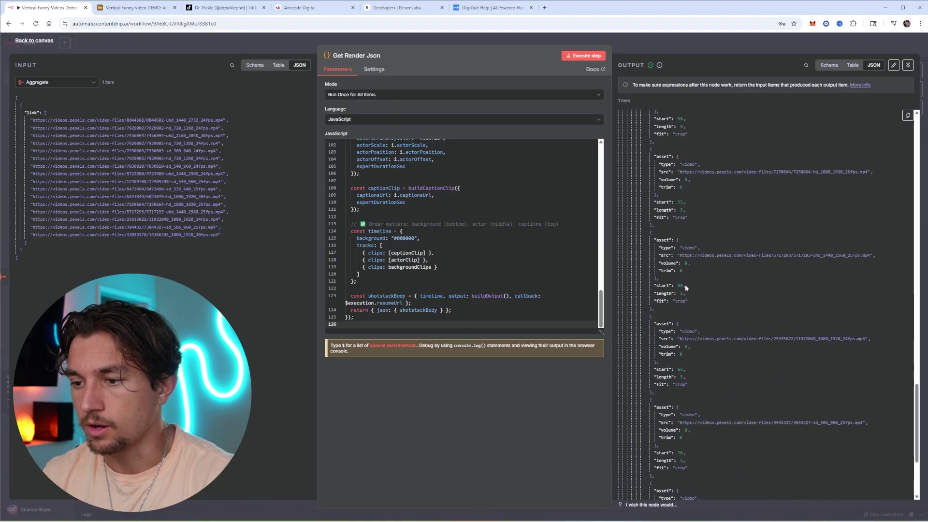
scroll(685, 288, "down", 3)
left_click(689, 42)
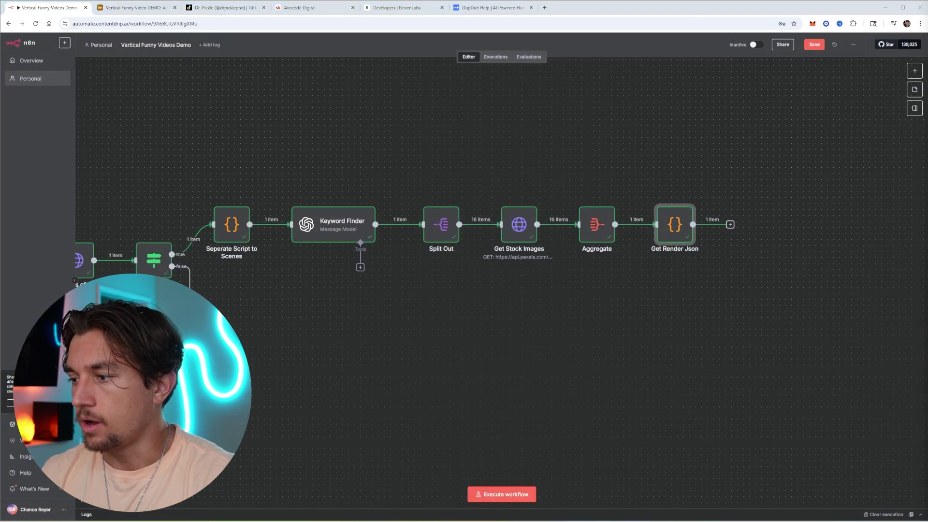
Add an HTTP Request node after Get Render Json and name it Render Video w/ ShotStack1.
left_click(730, 225)
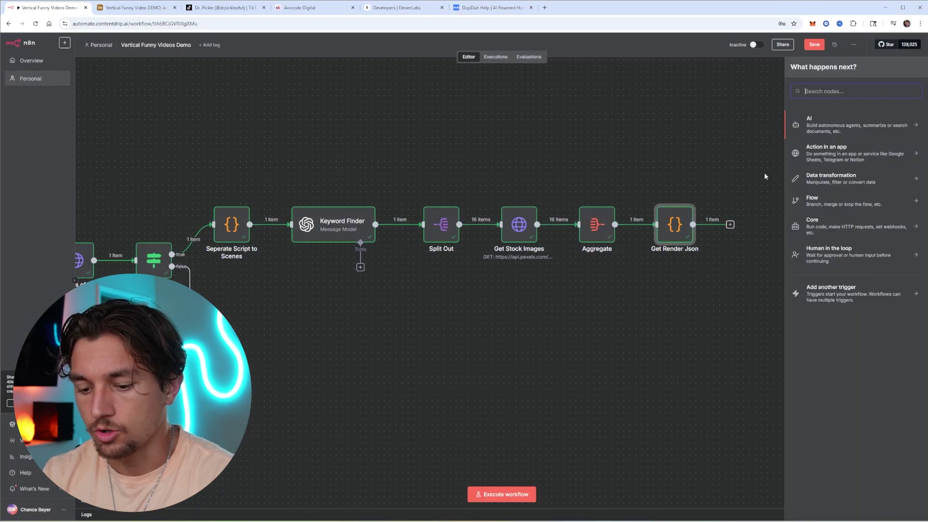
type("http")
key("Return")
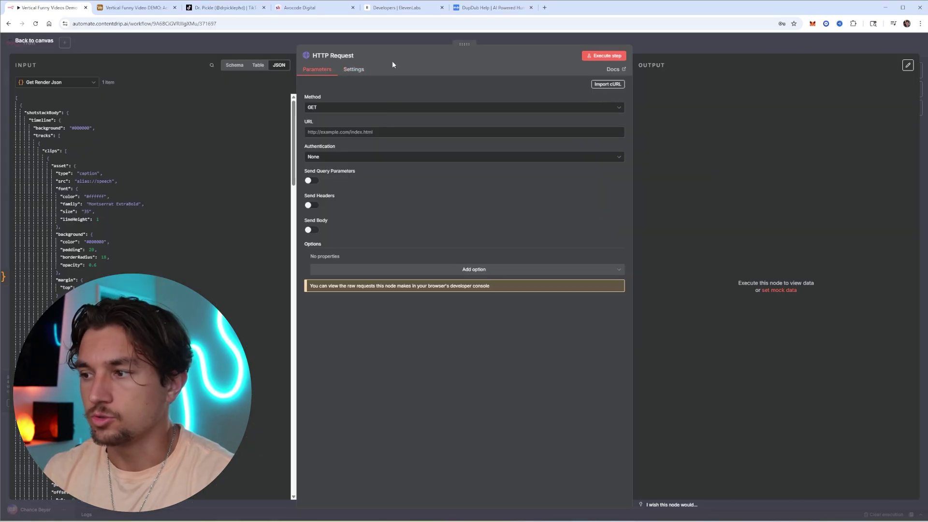
left_click(336, 55)
type("Render V")
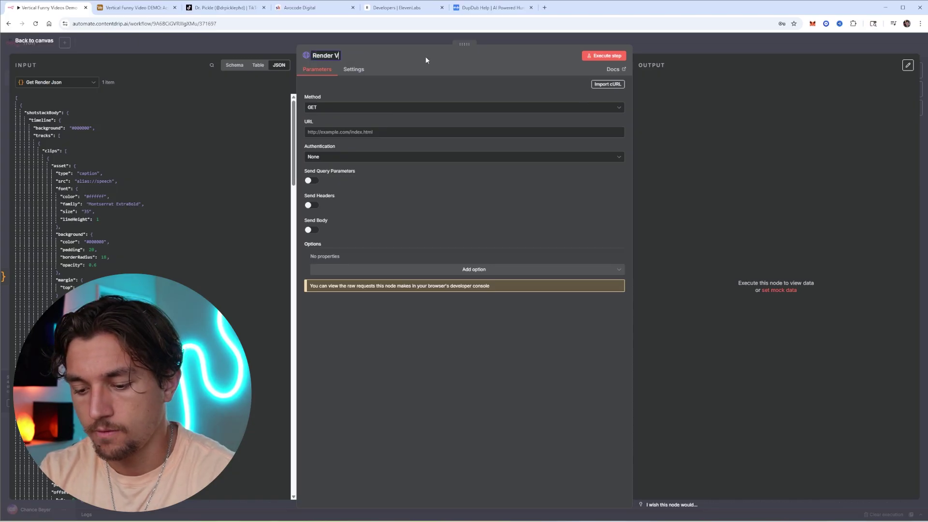
type("ideo w/ Sh")
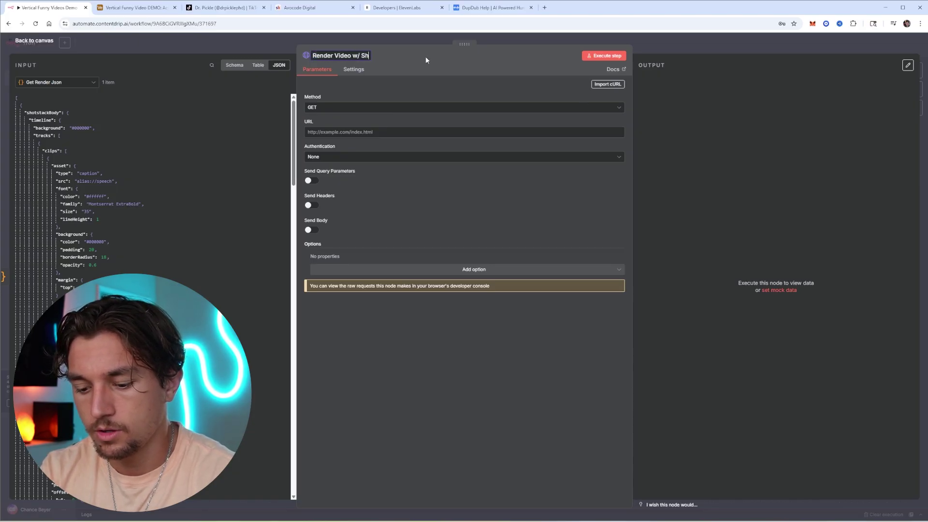
type("otStack1")
key("Return")
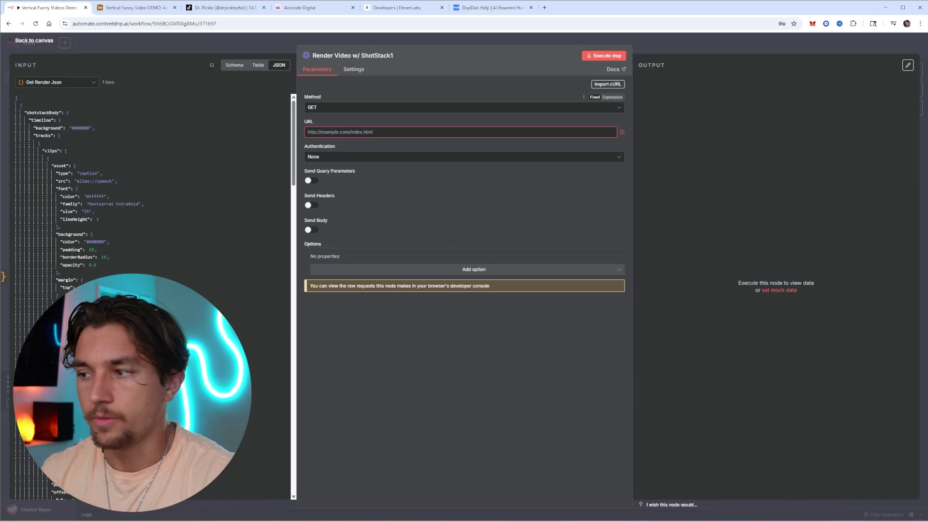
left_click(424, 108)
left_click(386, 191)
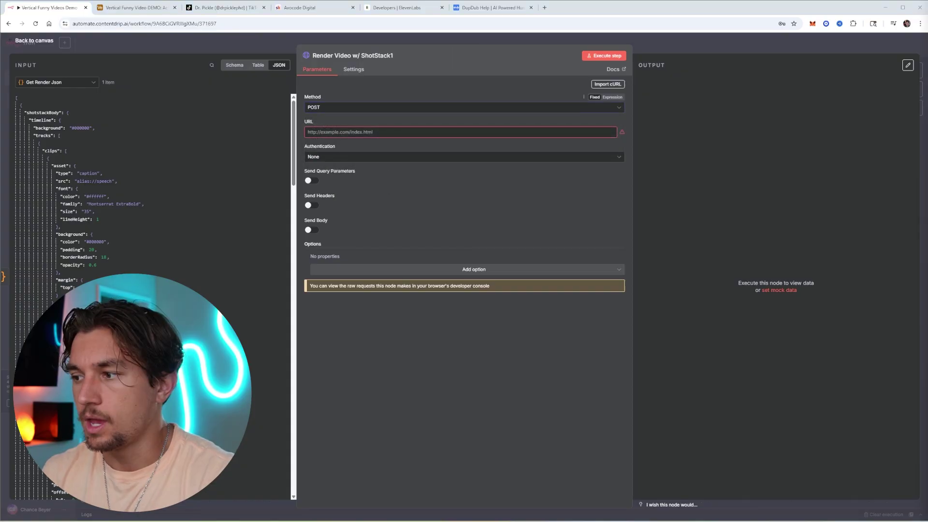
left_click(503, 132)
type("https://api.shotstack.io/edit/v1/render")
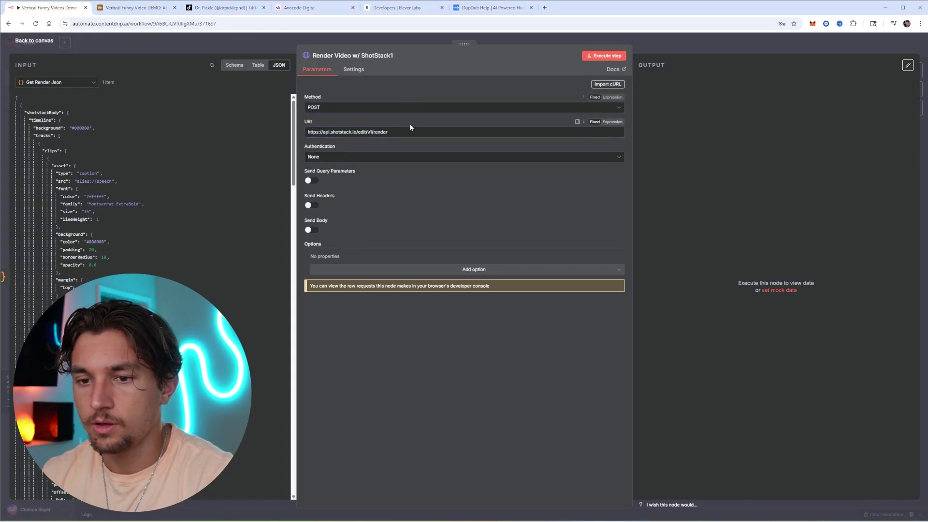
Set the render request's authentication to Generic Credential Type with Header Auth, and look at the selected ShotStack.io credential.
right_click(366, 156)
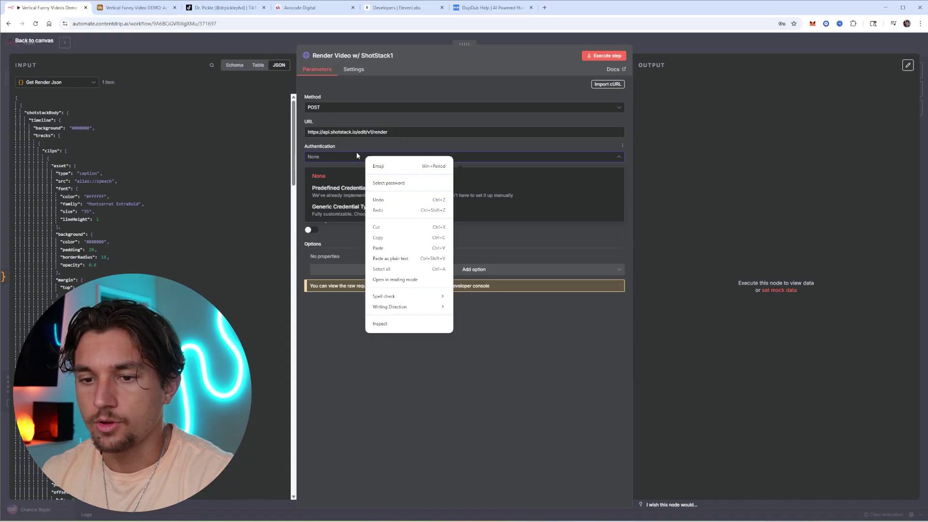
left_click(341, 210)
left_click(343, 181)
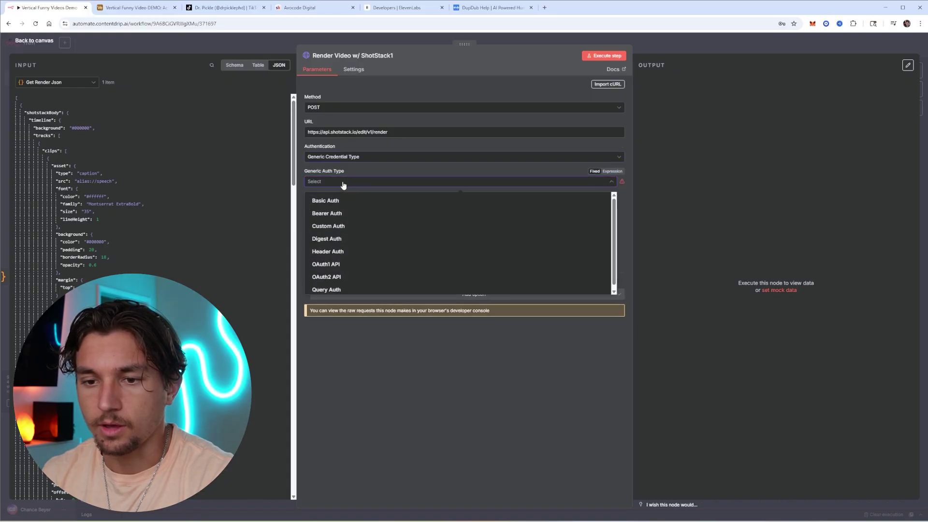
left_click(340, 252)
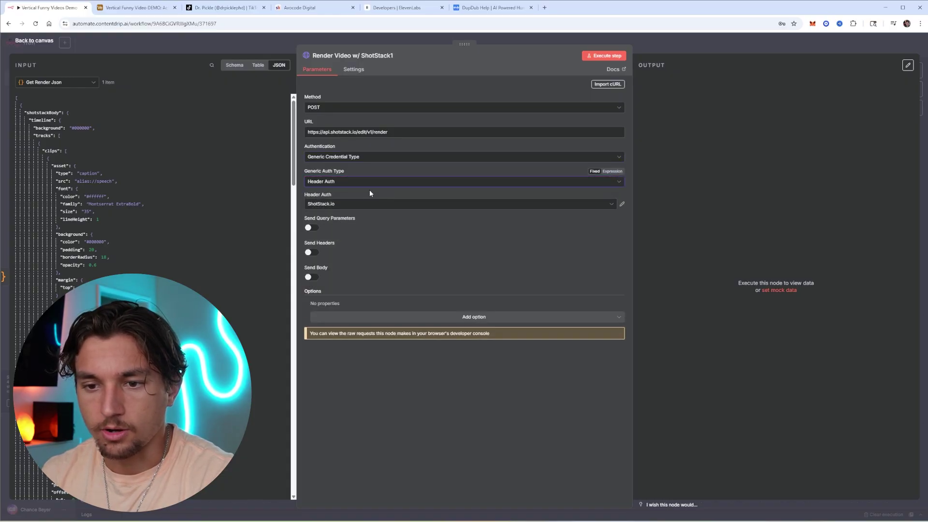
left_click(623, 205)
left_click(677, 147)
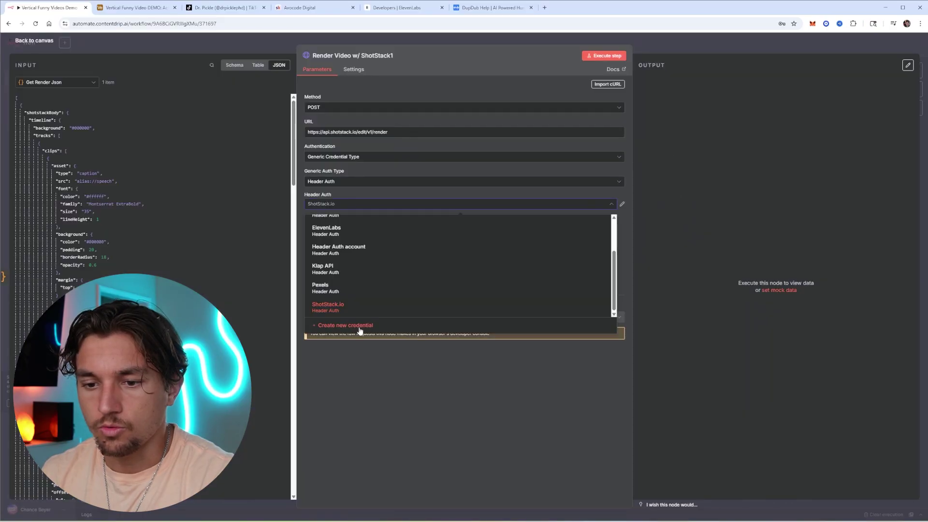
Create and save a Header Auth credential named Shotstack.io with the header name x-api-key and the API key as its value.
left_click(360, 330)
left_click(364, 148)
type("S")
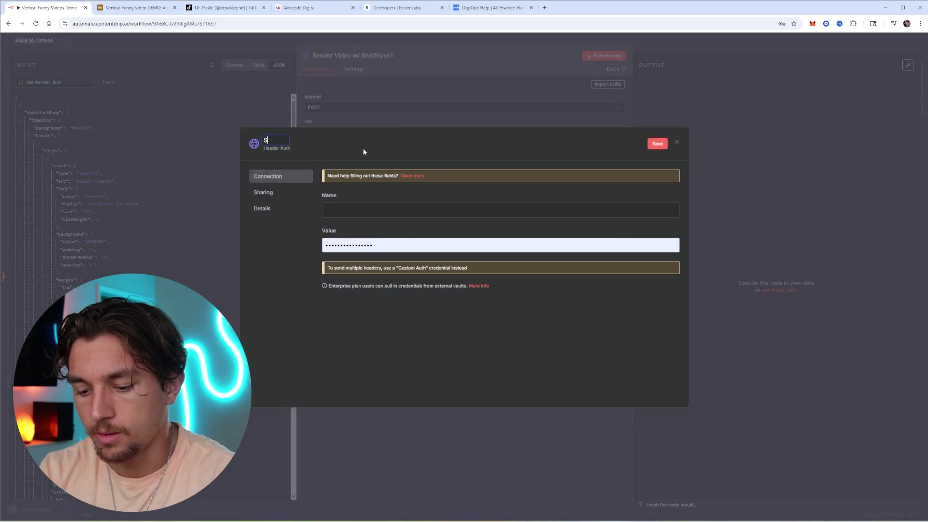
type("hotstack.io")
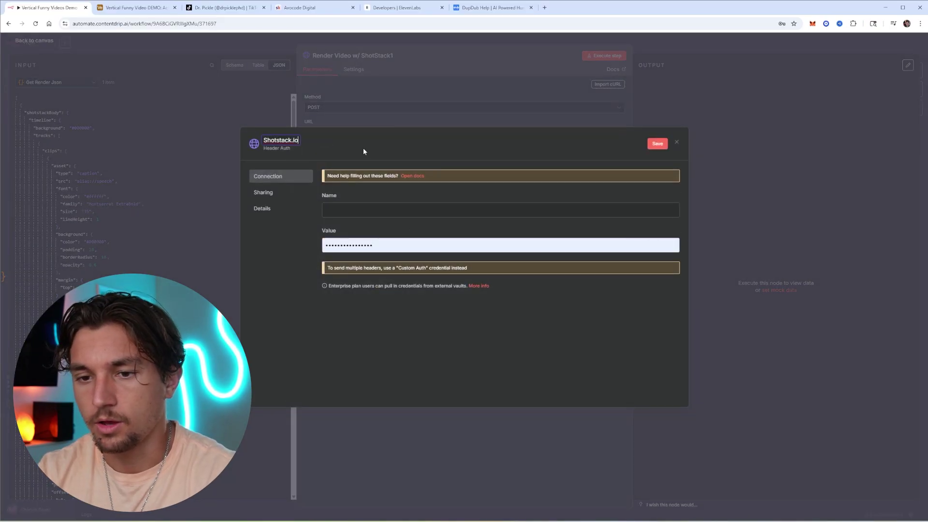
left_click(385, 211)
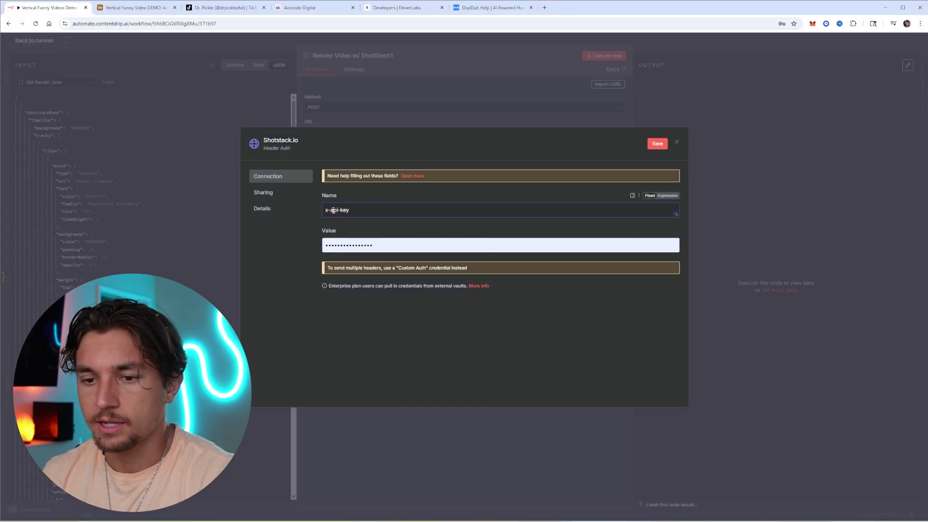
left_click(385, 242)
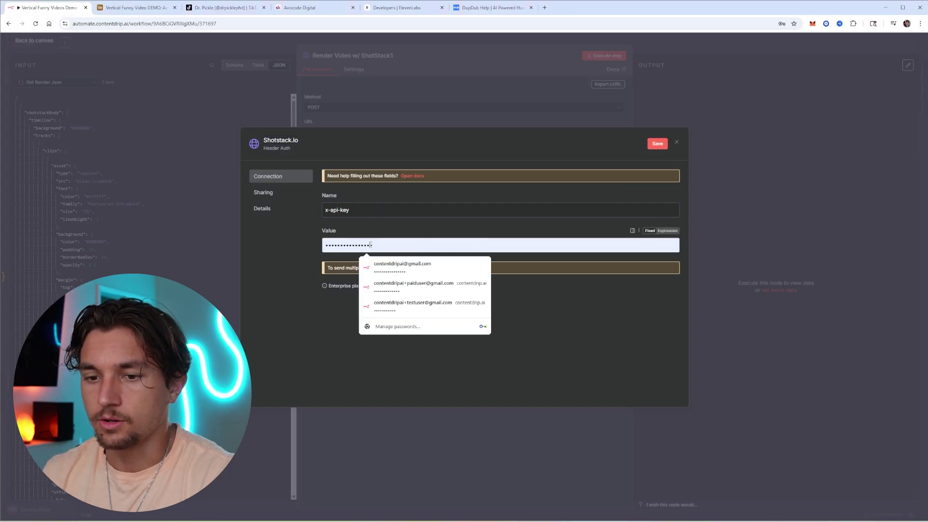
key("ctrl+a")
key("ctrl+v")
left_click(407, 208)
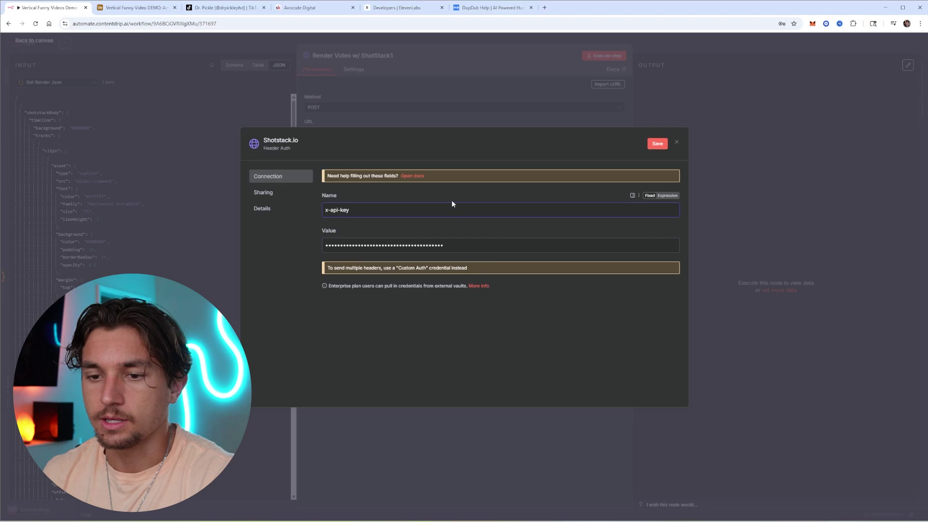
left_click(272, 147)
left_click(657, 143)
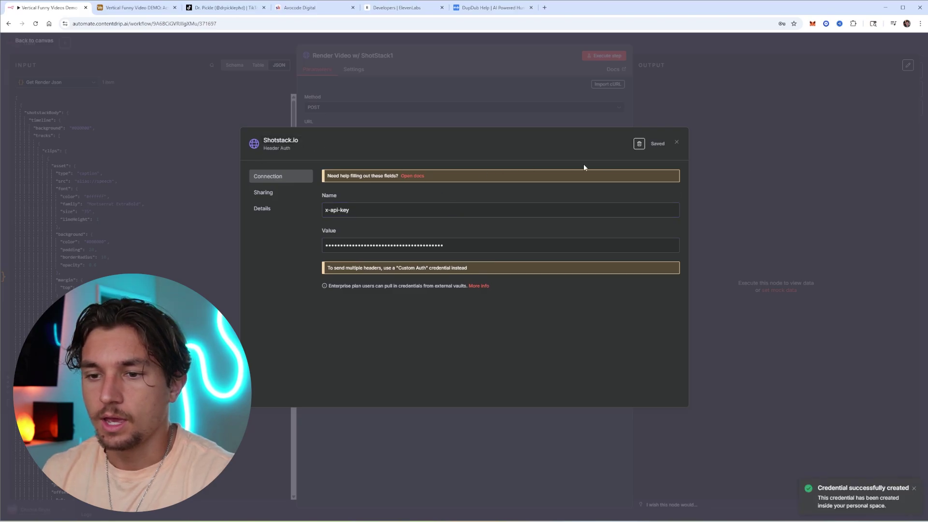
left_click(676, 142)
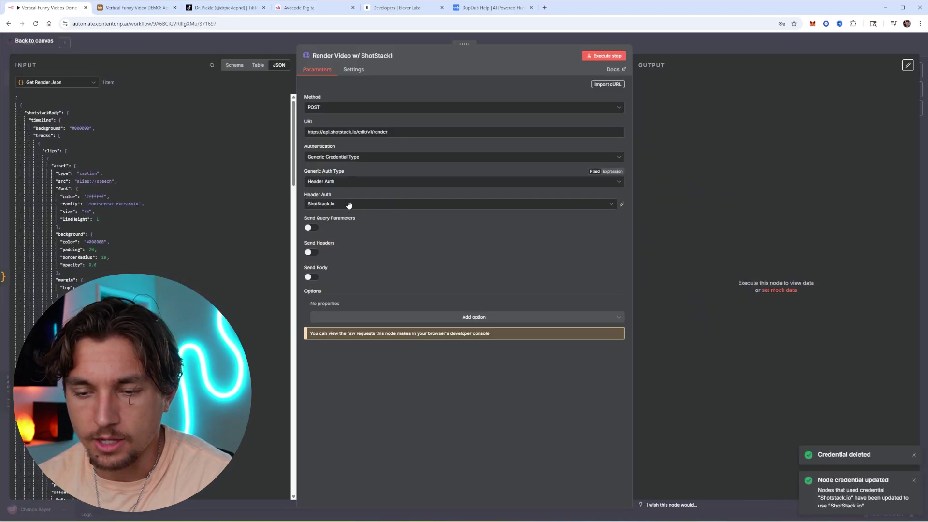
Enable the render request's JSON body, specify it using JSON as the expression {{ $json.shotstackBody }}, and return to the canvas.
left_click(313, 278)
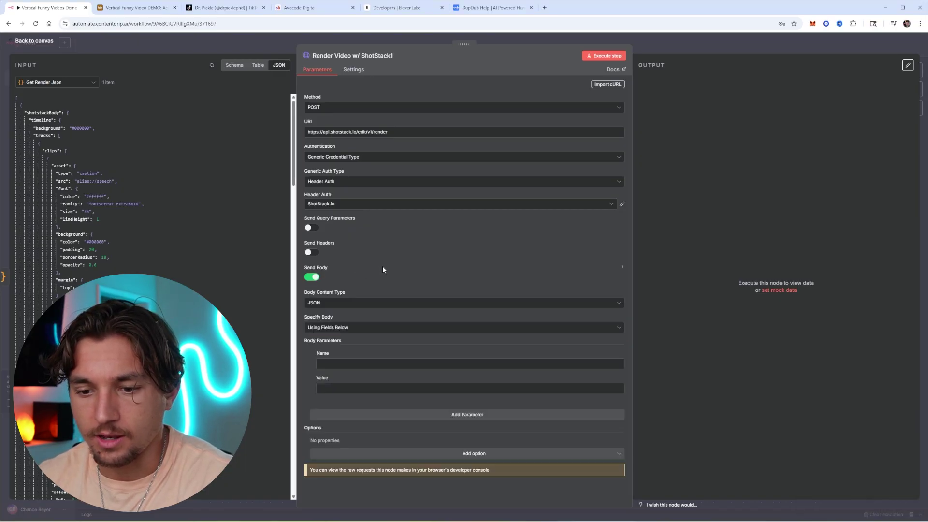
left_click(361, 328)
left_click(342, 361)
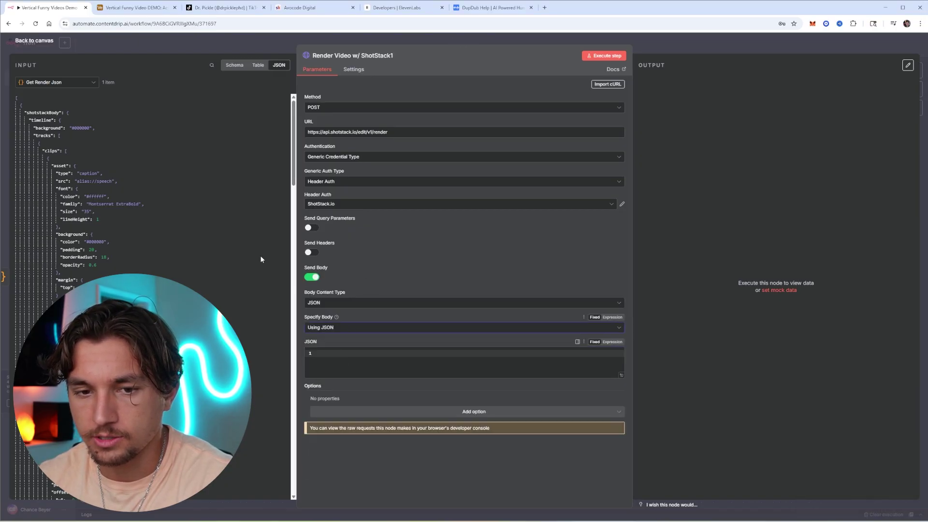
left_click_drag(43, 113, 338, 353)
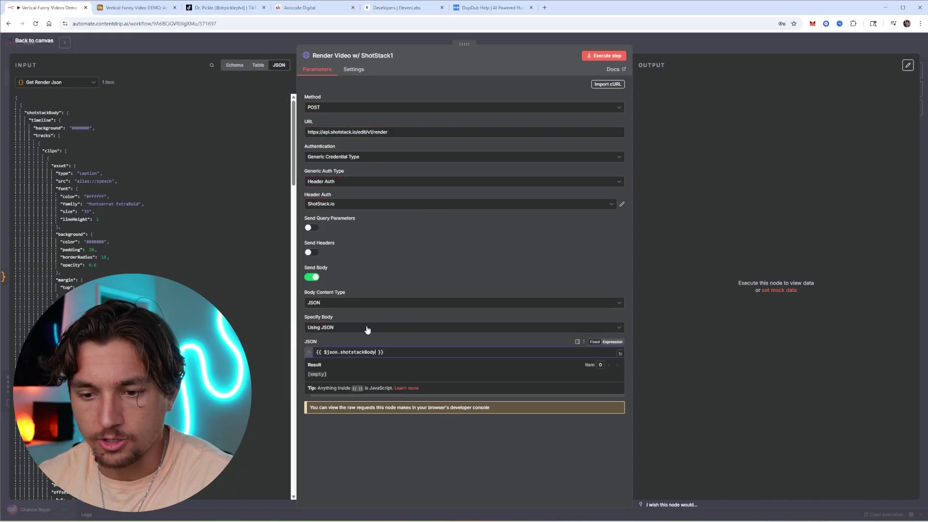
left_click(400, 282)
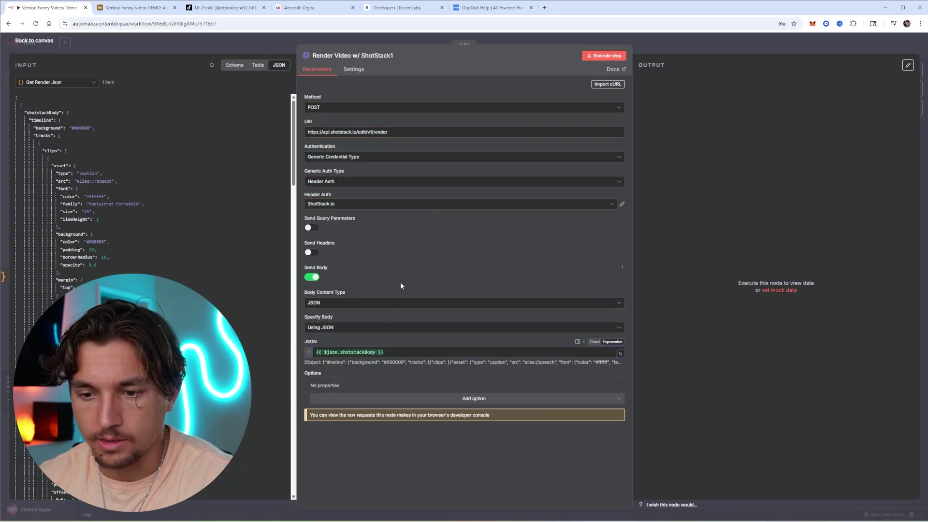
left_click(648, 54)
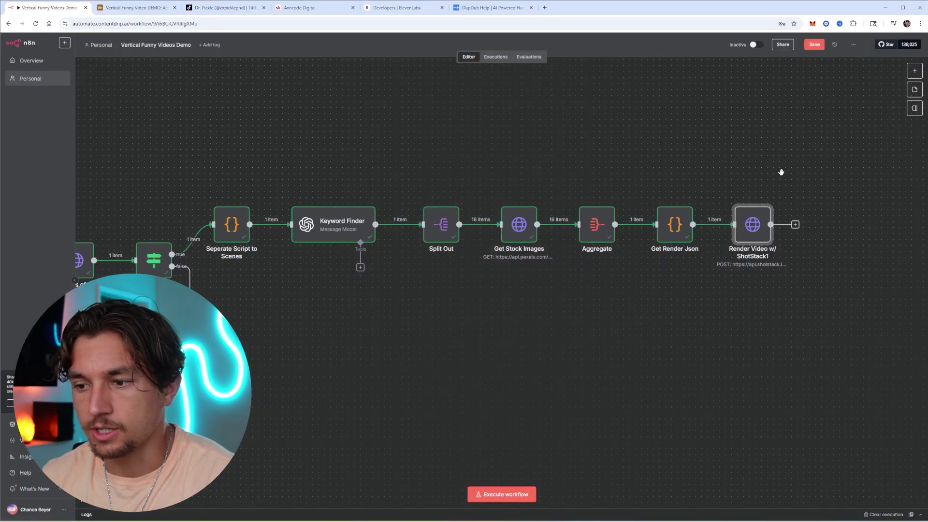
Add a Wait node after Render Video w/ ShotStack1 that resumes On Webhook Call with the HTTP method POST.
scroll(781, 172, "right", 5)
left_click(557, 209)
type("wait")
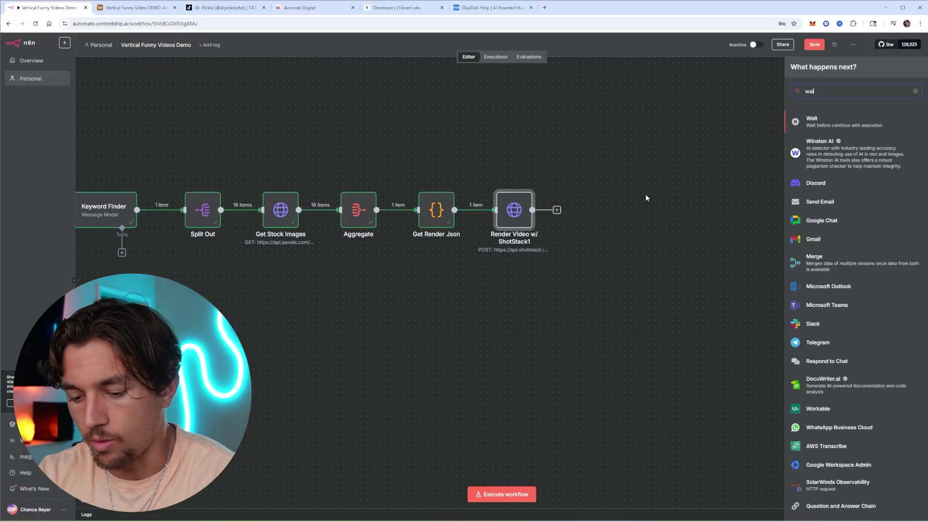
key("Return")
left_click(350, 99)
left_click(346, 156)
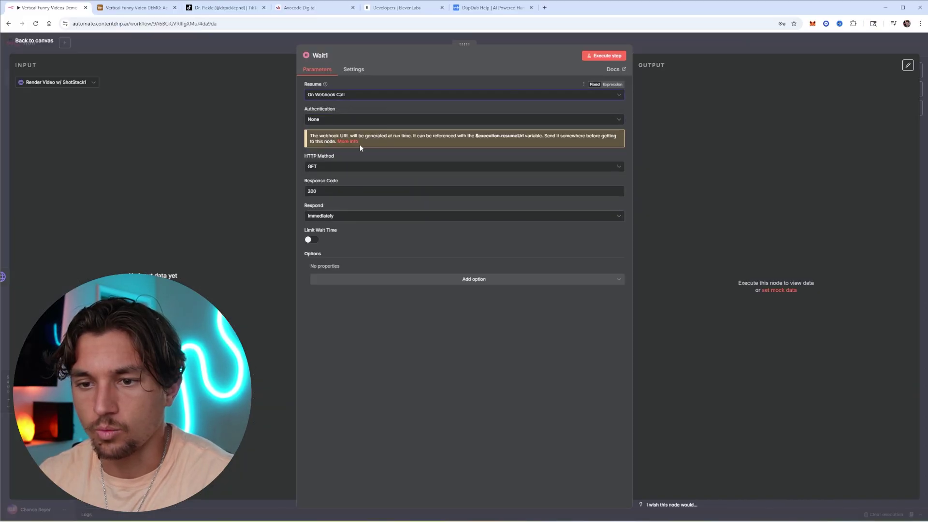
left_click(363, 167)
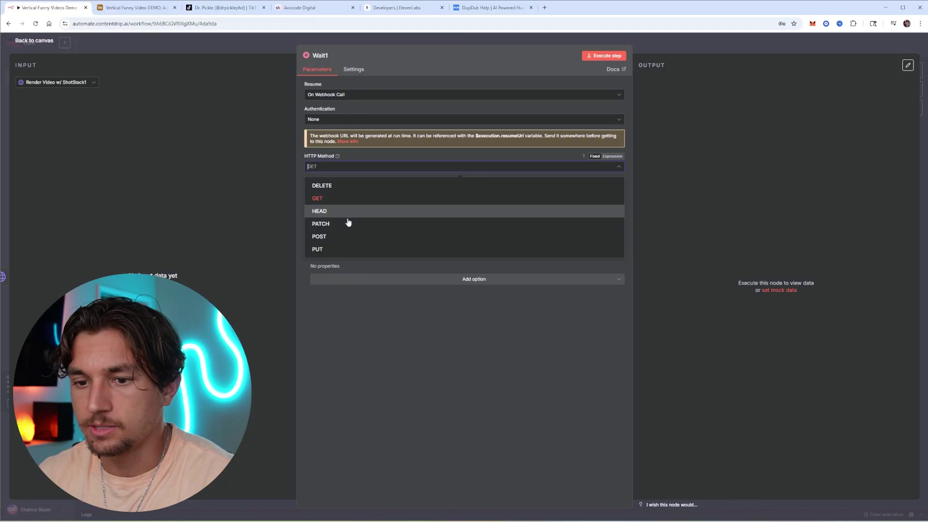
left_click(349, 237)
key("Escape")
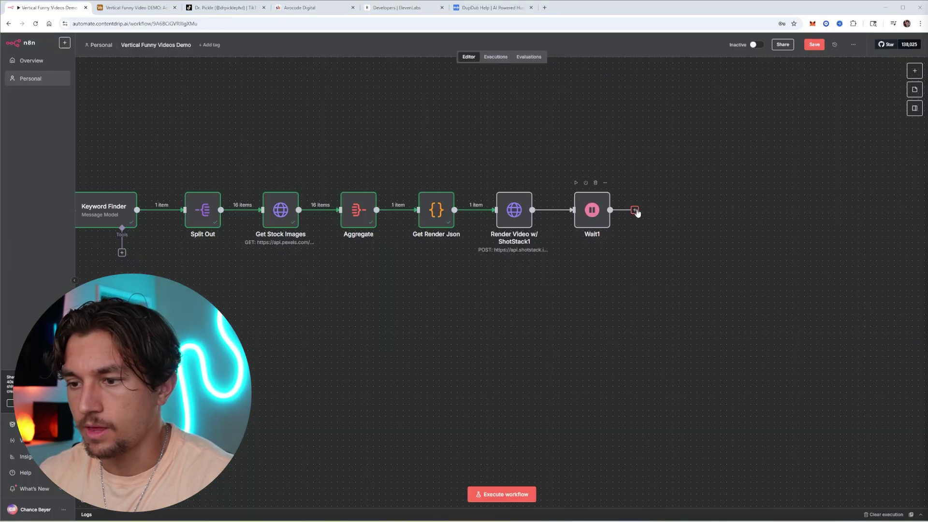
Add an HTTP Request node after Wait1 and name it Post to Socials w/ ContentDrip.ai.
left_click(635, 209)
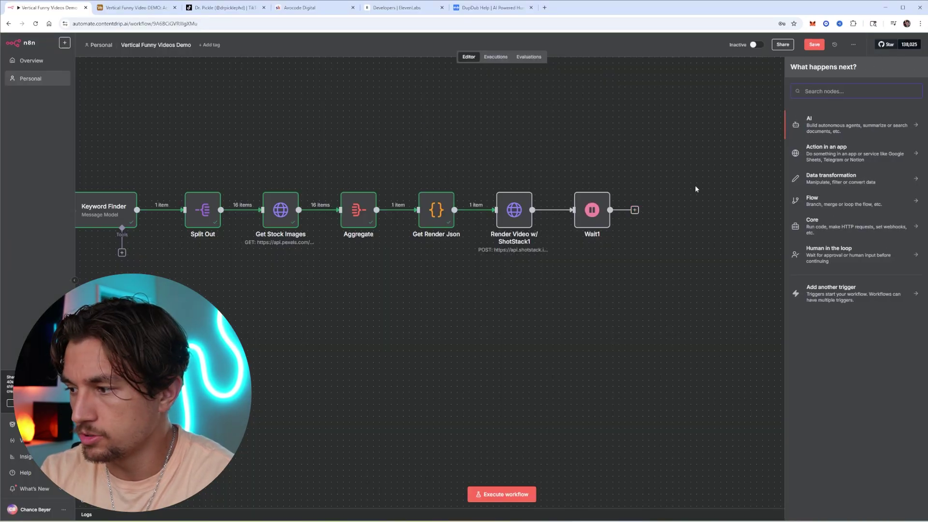
type("http")
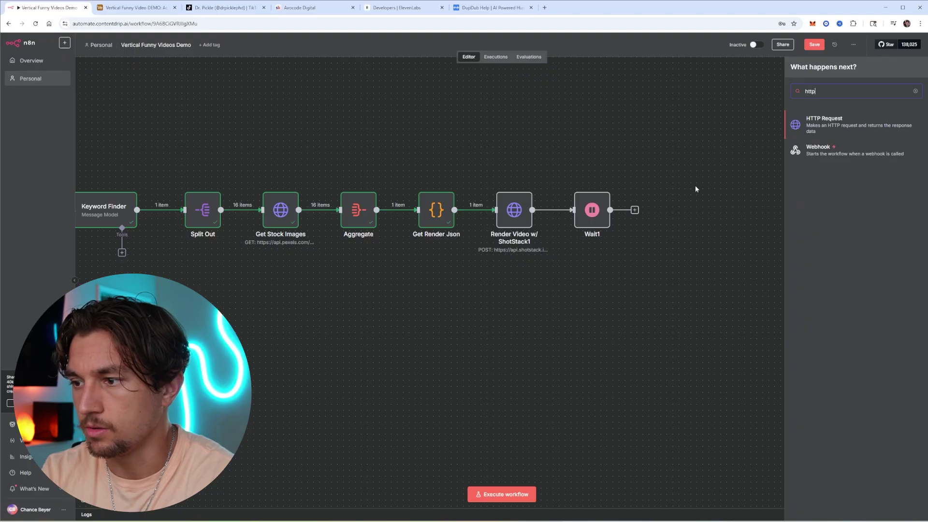
key("Return")
left_click(373, 57)
type("Post to Socials w/ ContentDrip.ai")
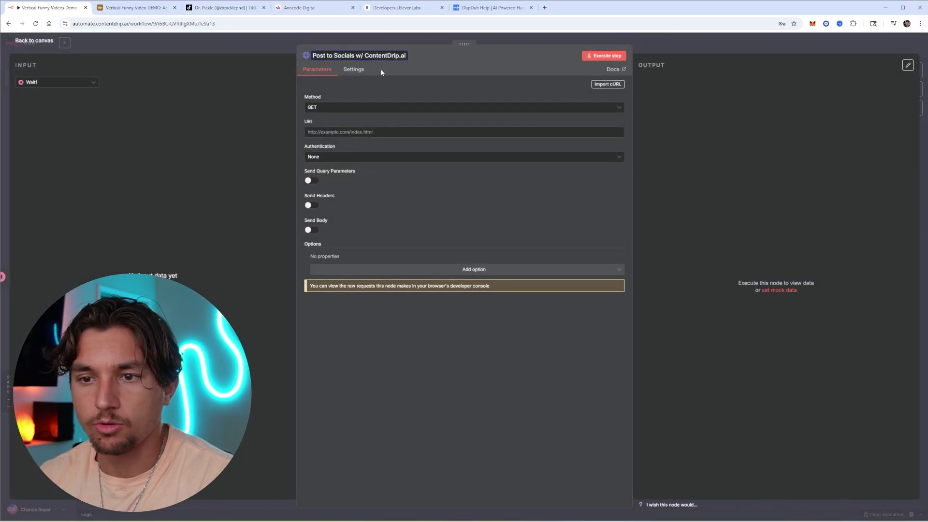
key("Return")
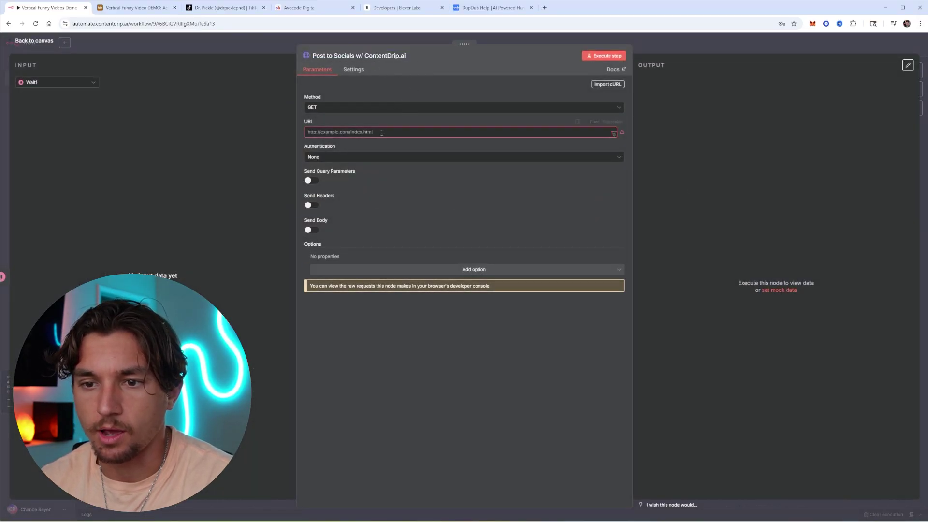
left_click(397, 108)
left_click(346, 190)
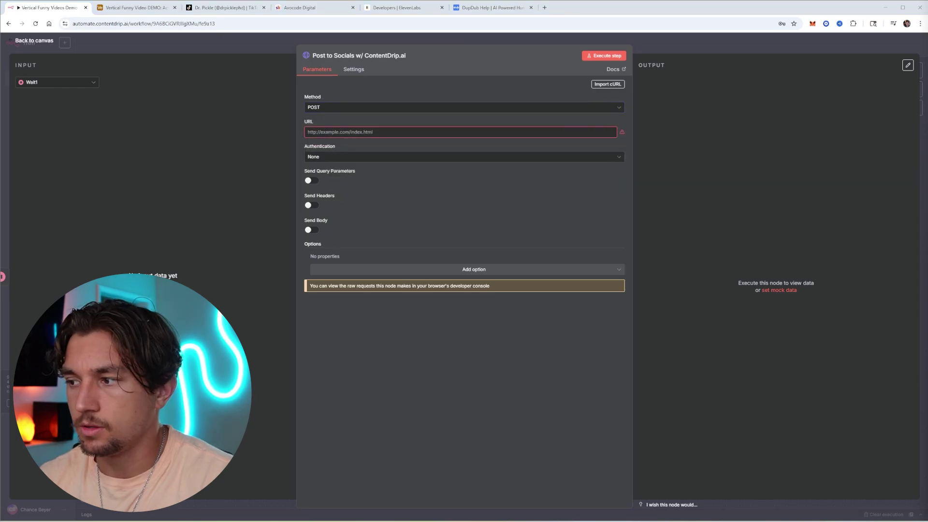
left_click(598, 128)
type("https://contentdrip.ai/api/1.1/wf/post")
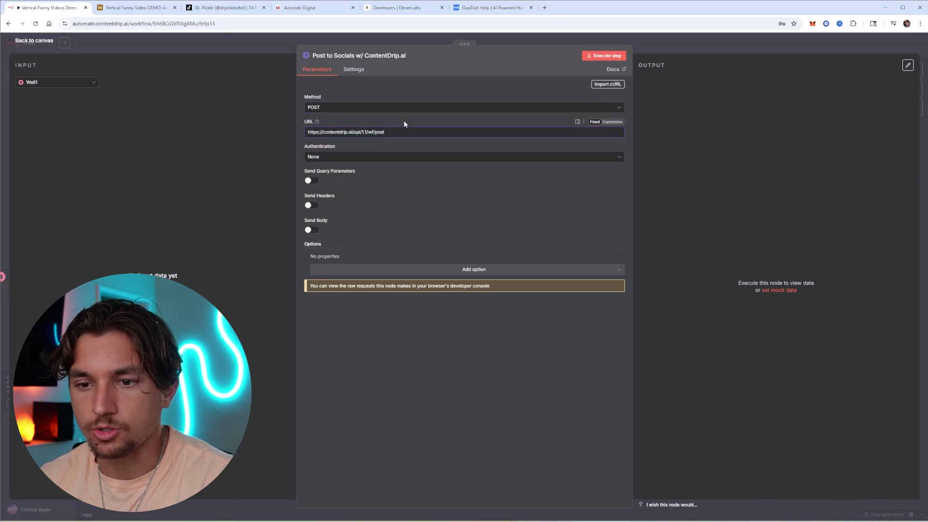
Set the social posting request's authentication to Generic Credential Type with Header Auth.
left_click(379, 157)
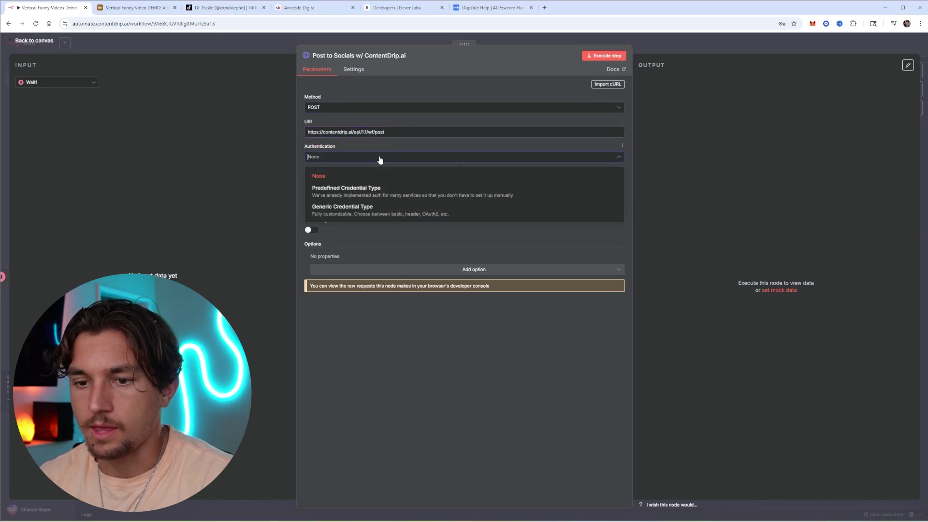
left_click(360, 214)
left_click(356, 182)
left_click(346, 249)
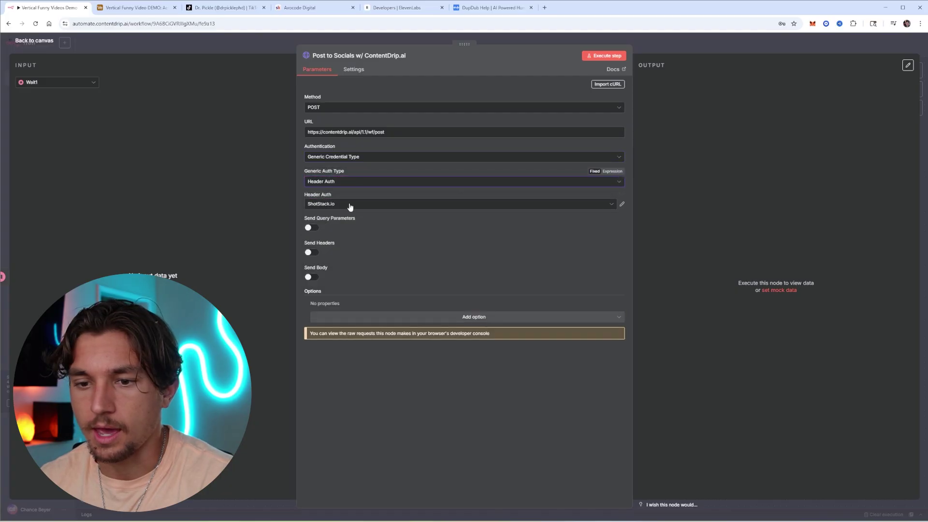
Select the ContentDrip.ai header credential for the social posting request and open it to check its x-api-key header name.
left_click(623, 204)
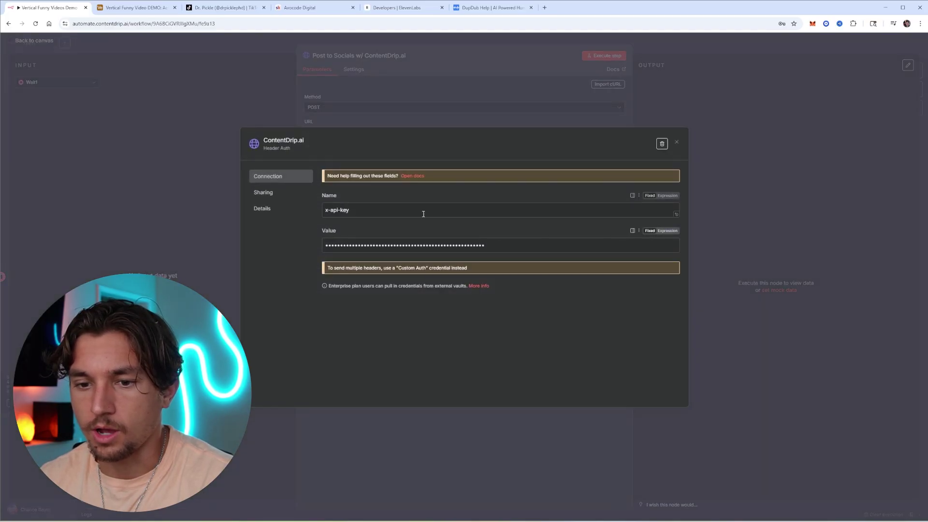
triple_click(385, 206)
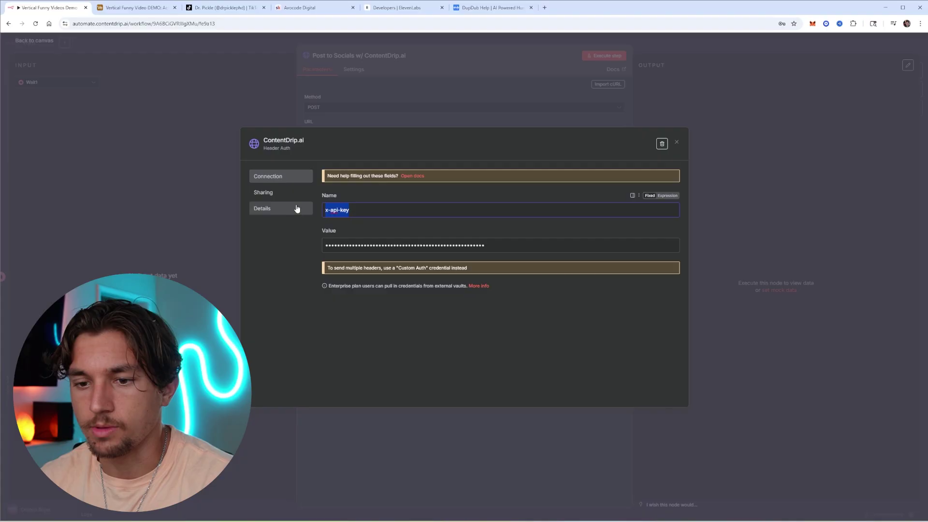
left_click(368, 197)
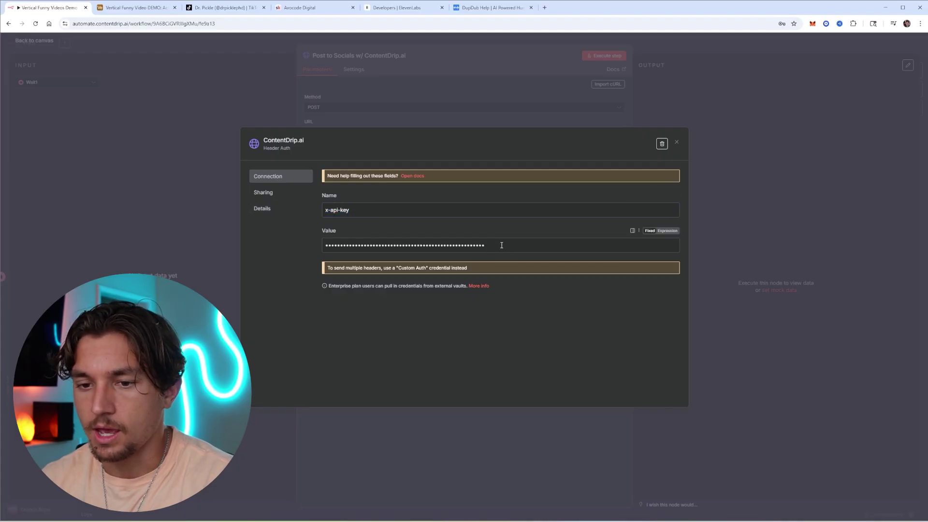
Copy the API key from the ContentDrip.ai account into the header credential's value field, and close the credential without saving.
left_click(545, 7)
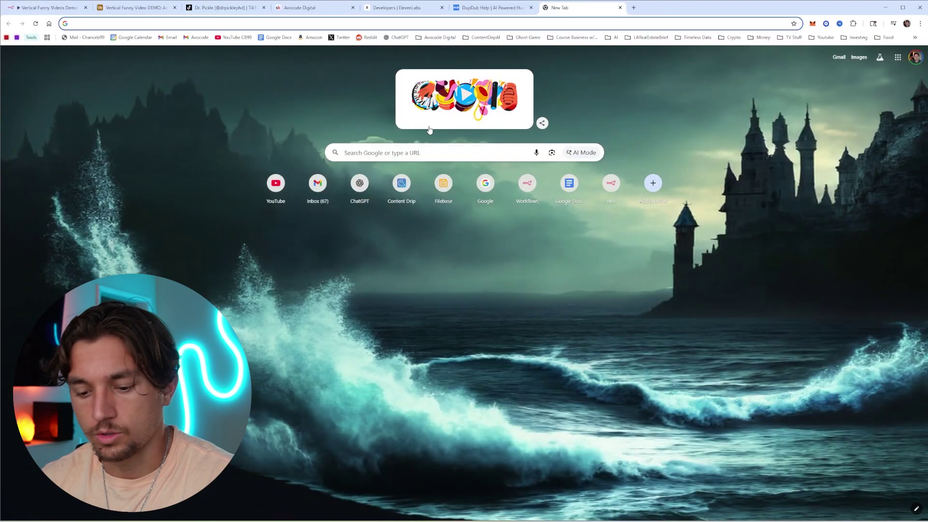
type("conte")
key("Return")
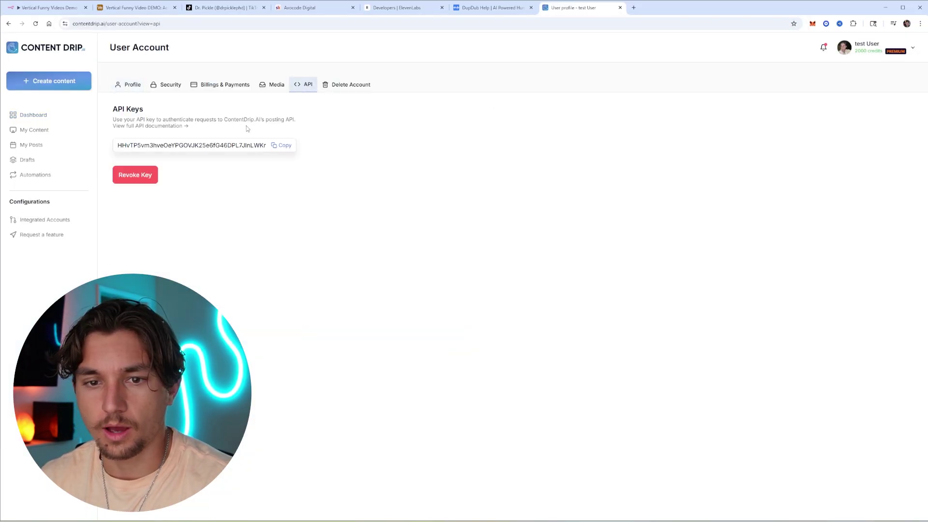
left_click(284, 145)
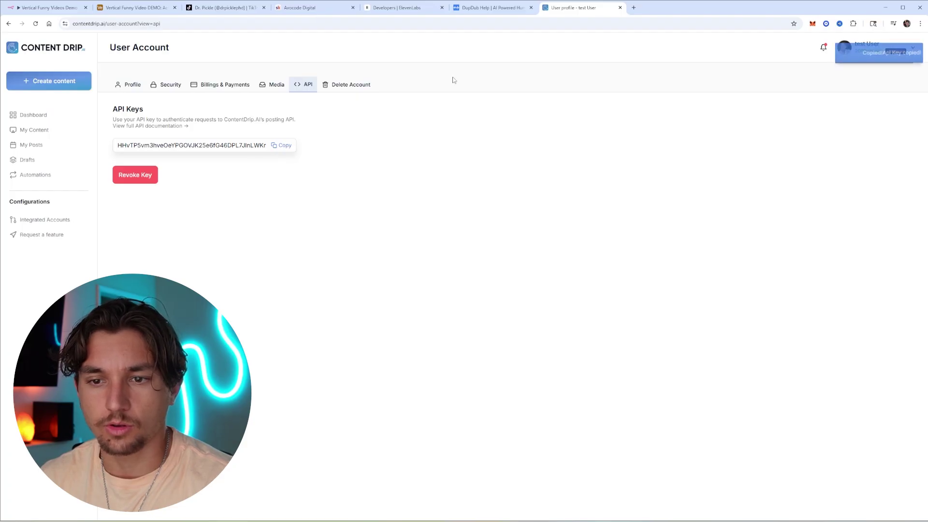
key("ctrl+1")
key("ctrl+v")
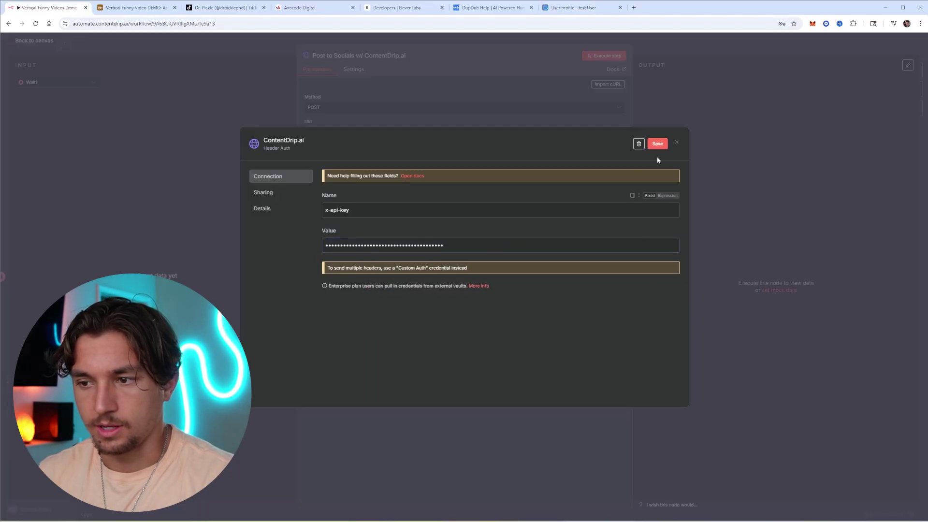
left_click(677, 143)
left_click(519, 297)
Enable the request's JSON body with Using JSON and paste the video post payload with Instagram and YouTube targets.
left_click(312, 277)
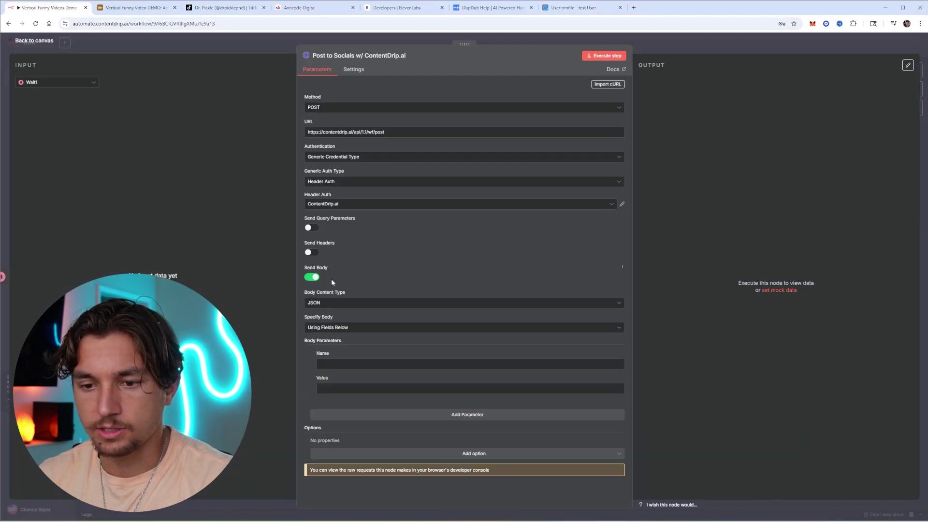
left_click(352, 330)
left_click(339, 358)
left_click(344, 360)
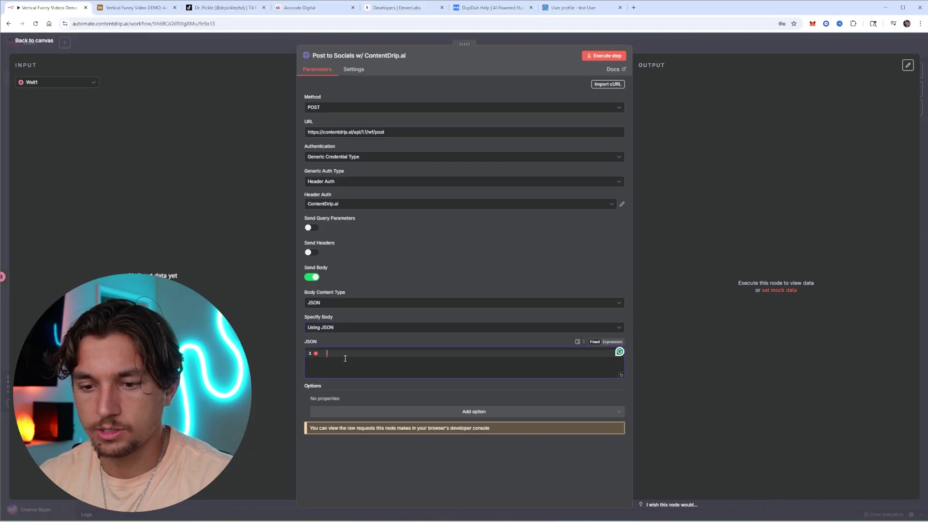
key("ctrl+v")
left_click(621, 389)
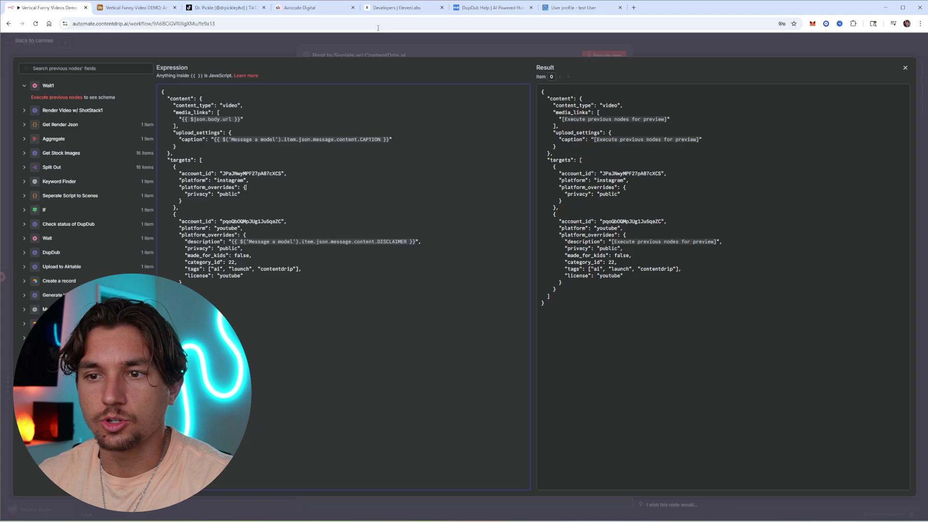
Examine the integrated accounts in ContentDrip.ai and the options of the last YouTube account.
left_click(561, 7)
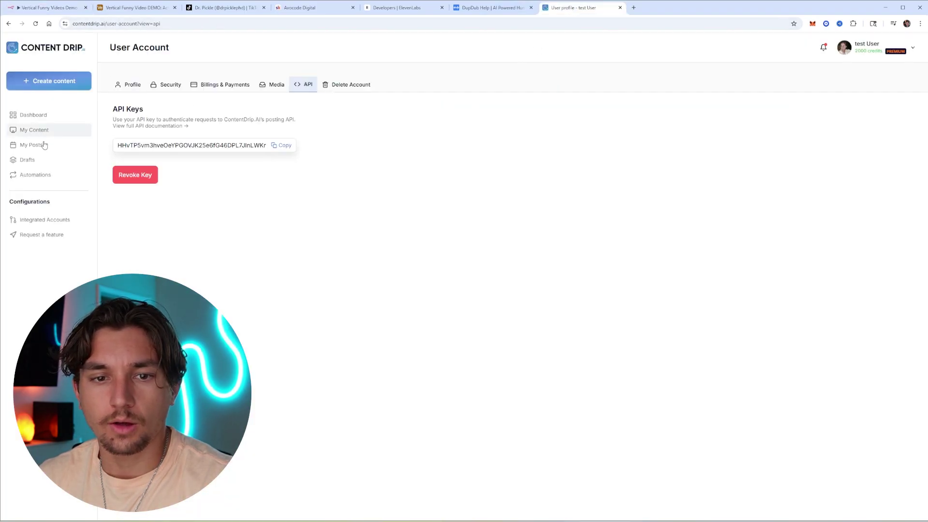
left_click(45, 219)
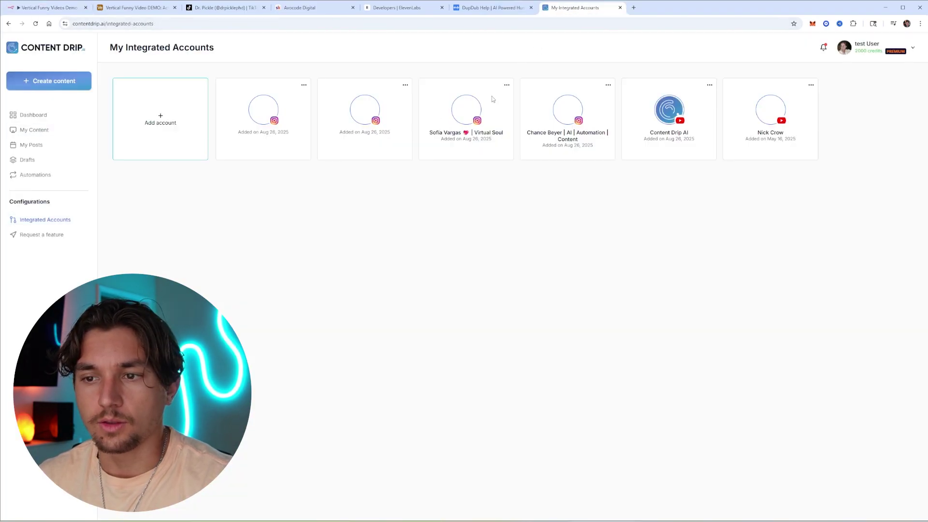
left_click(811, 85)
left_click(773, 98)
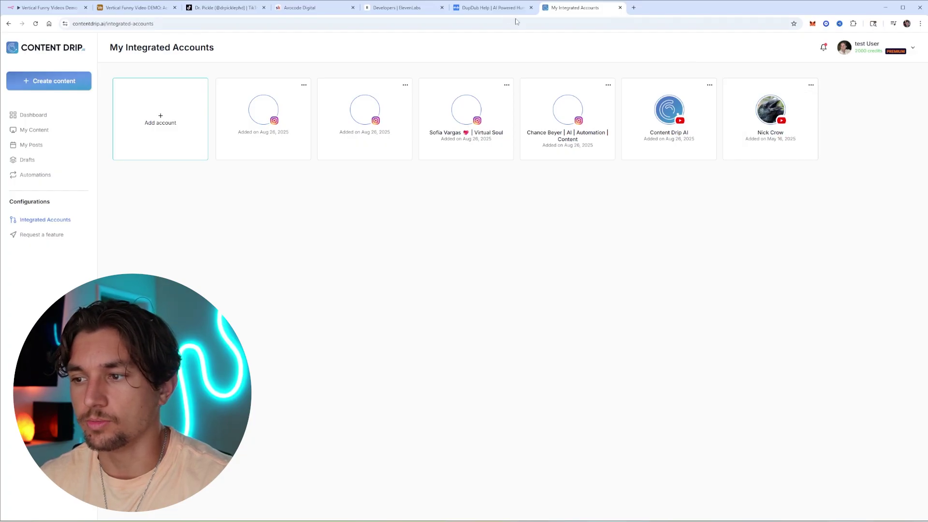
Return to the n8n JSON body and review its Instagram and YouTube target blocks.
left_click(48, 8)
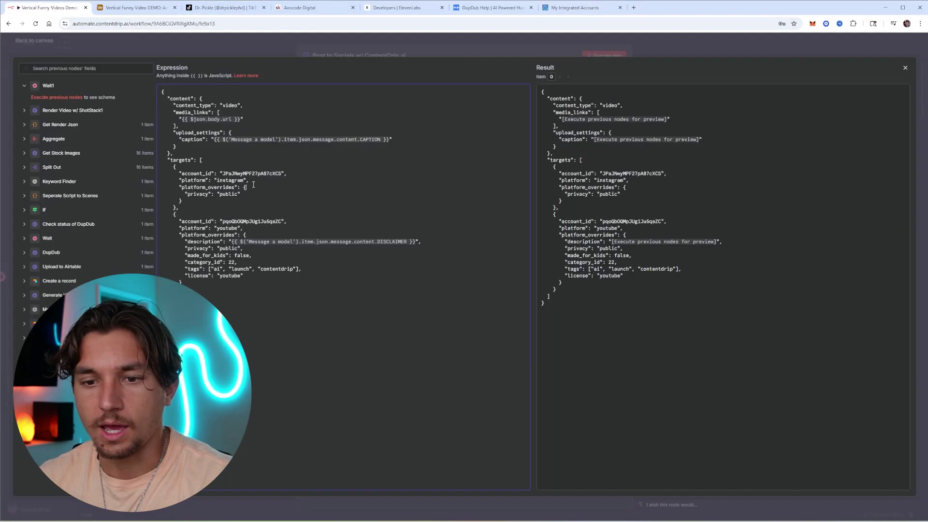
left_click(279, 213)
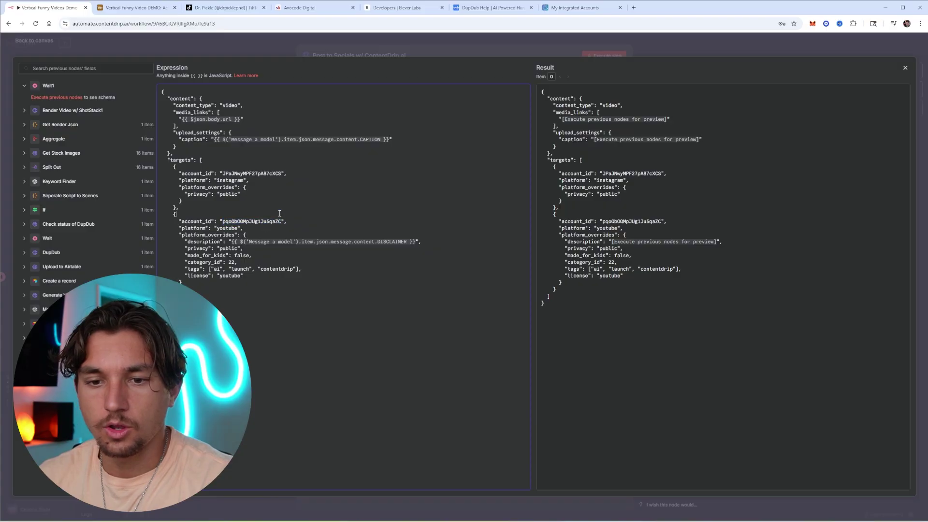
left_click(271, 273, "shift")
left_click(225, 211)
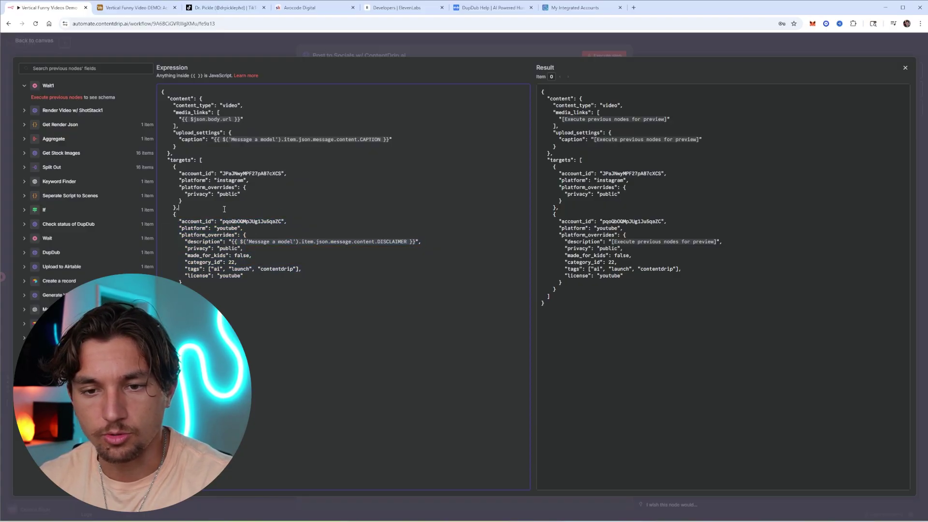
left_click_drag(183, 202, 197, 167)
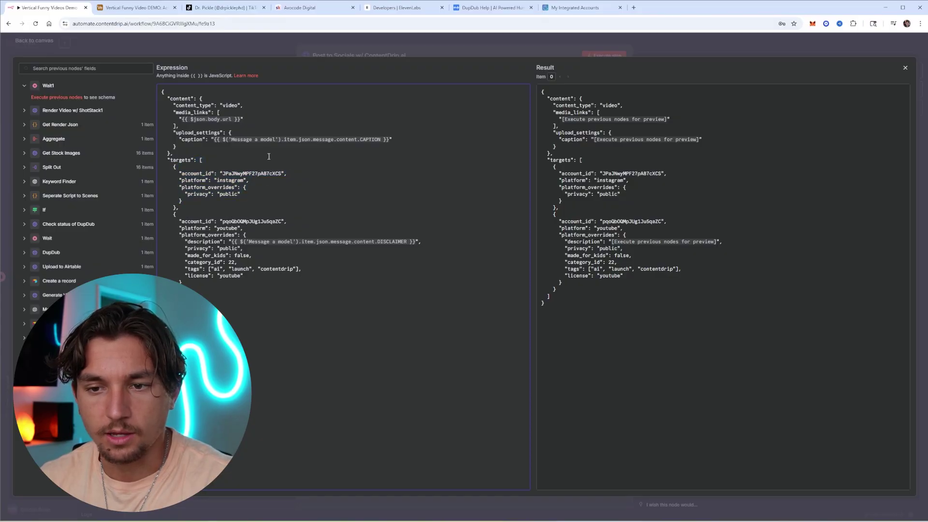
Replace the caption expression in upload_settings with the topic field from the Message a model node.
left_click_drag(234, 140, 391, 140)
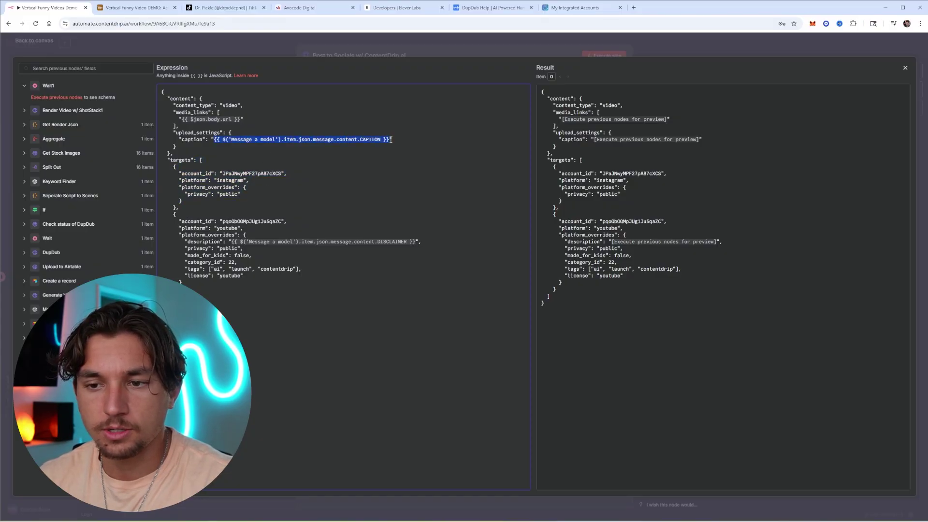
left_click(388, 143)
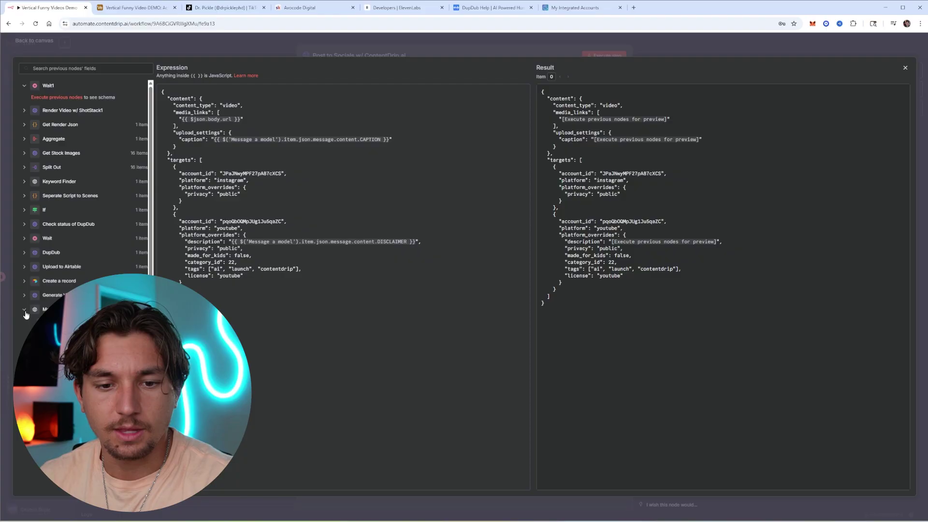
scroll(27, 310, "down", 2)
left_click(61, 208)
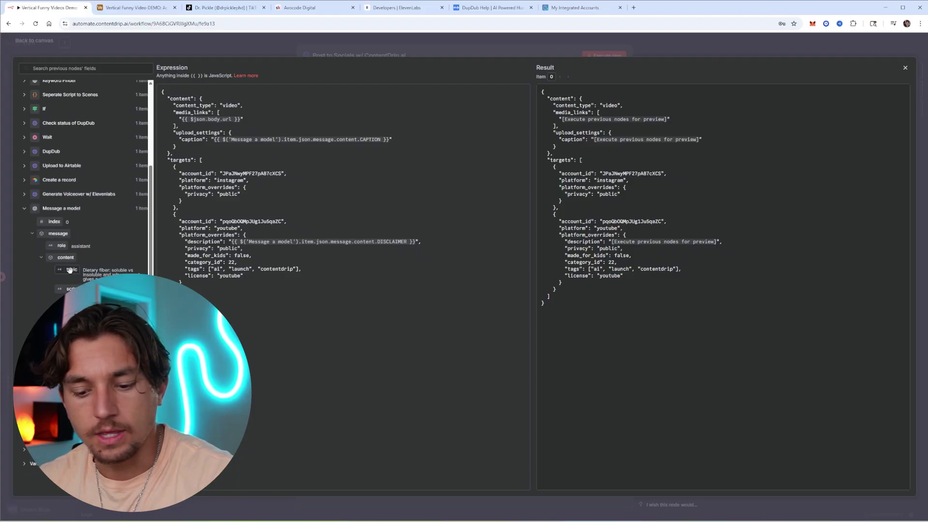
left_click_drag(70, 270, 214, 140)
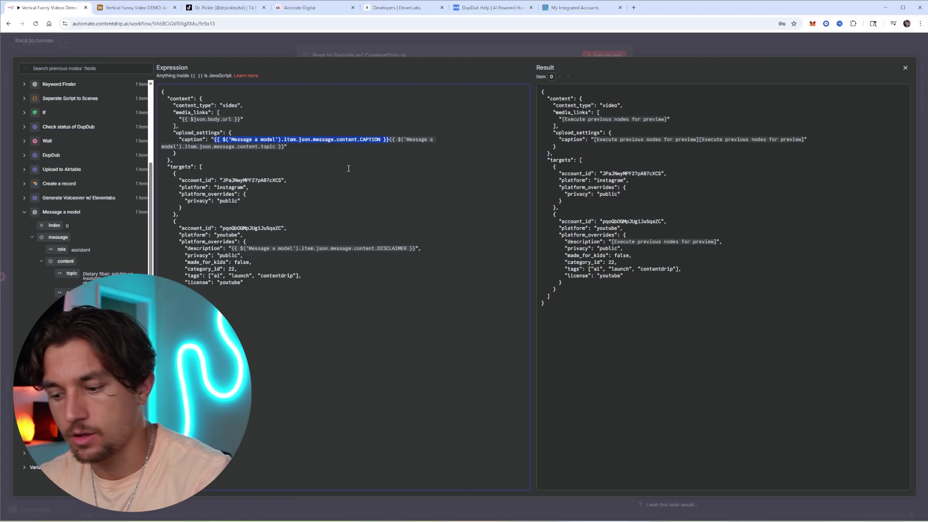
key("BackSpace")
Check the media_links expression {{ $json.body.url }} and return to the workflow canvas.
left_click(237, 126)
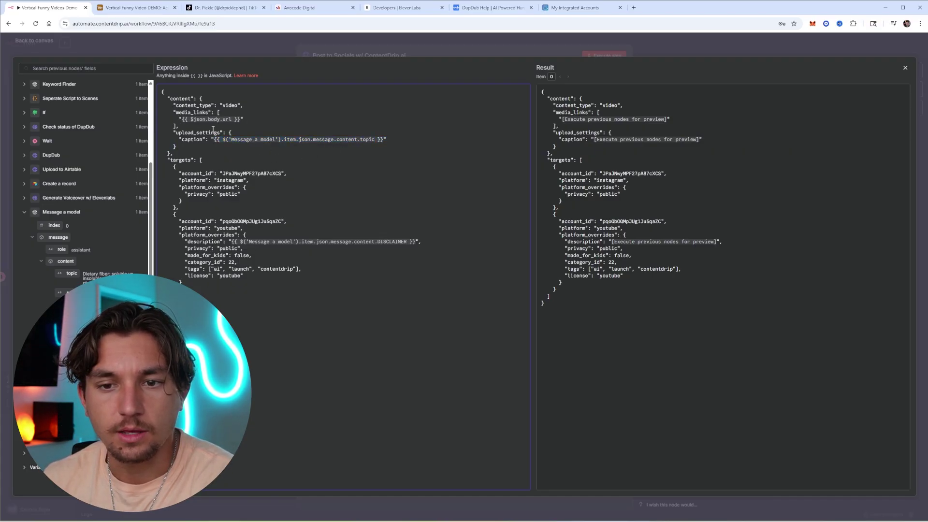
left_click_drag(192, 120, 224, 121)
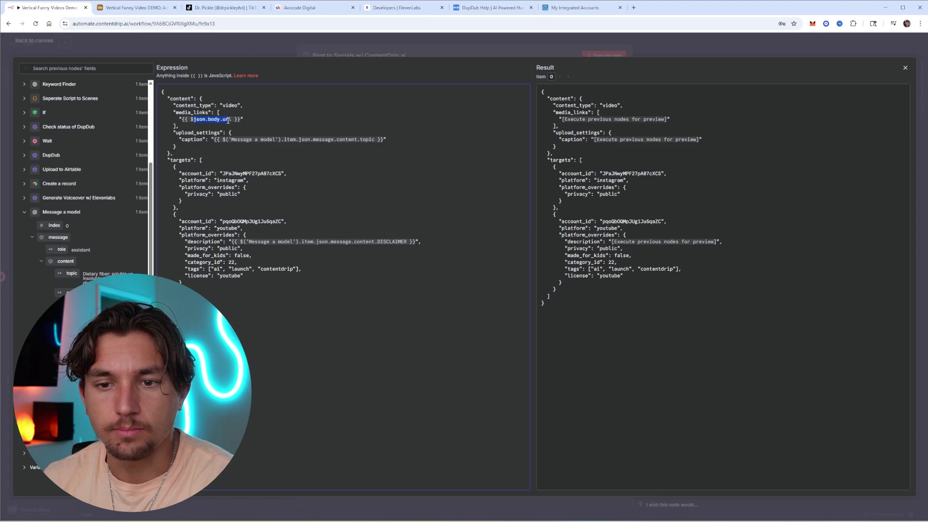
left_click(324, 47)
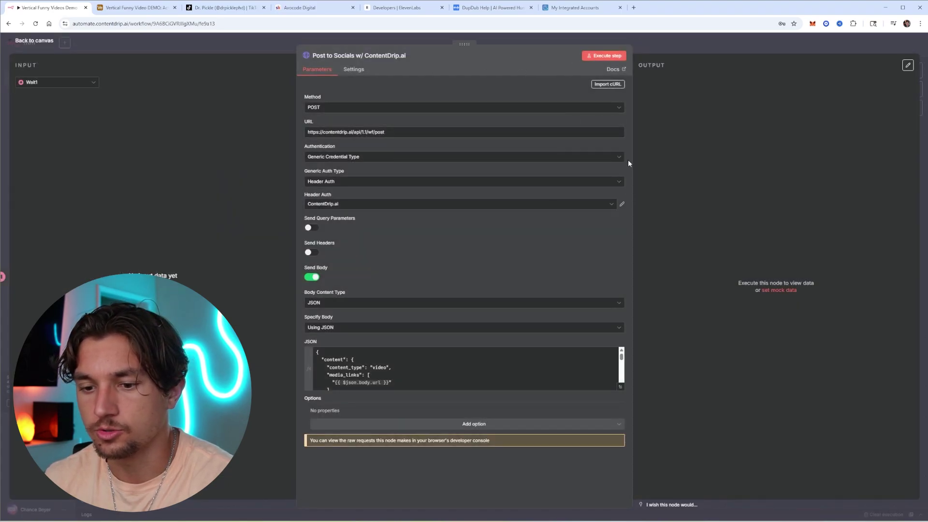
key("Escape")
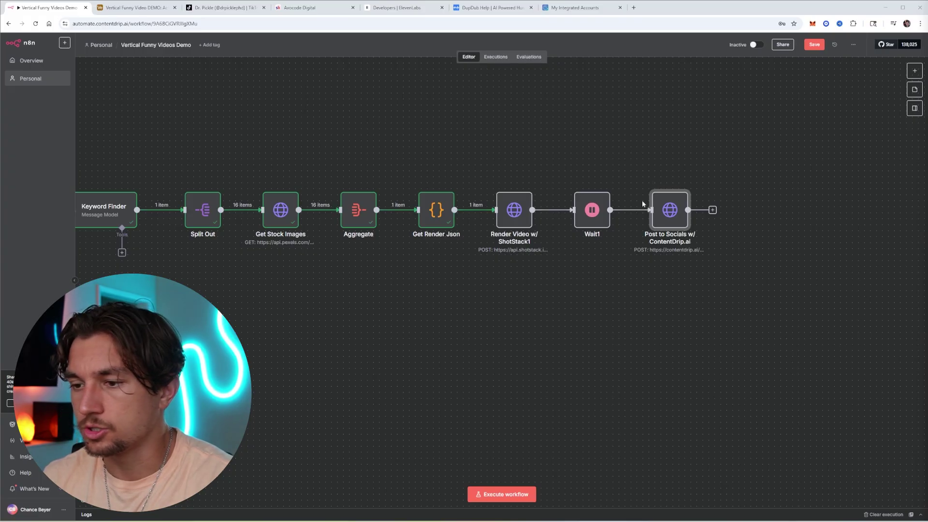
Add an HTTP Request node after Post to Socials w/ ContentDrip.ai and name it Get Hosted Render.
left_click(748, 229)
left_click_drag(799, 243, 640, 250)
left_click(558, 212)
type("http")
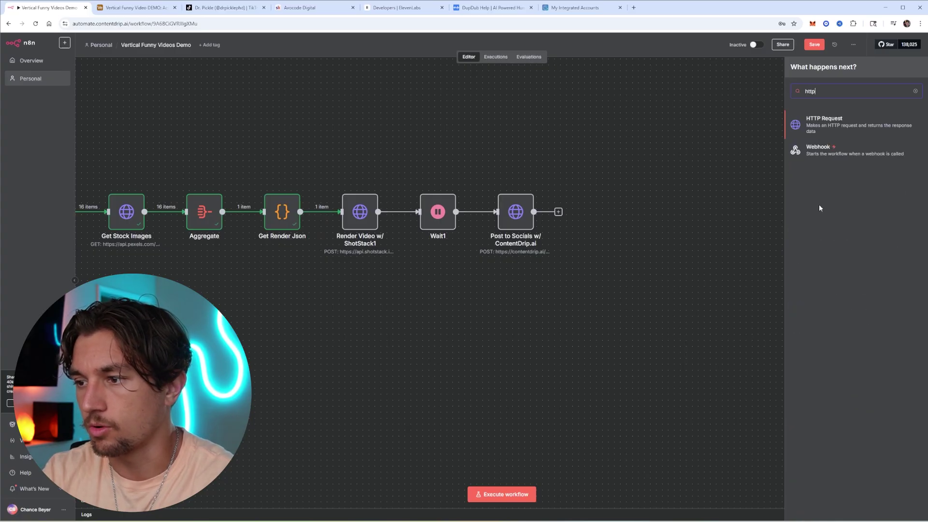
key("Return")
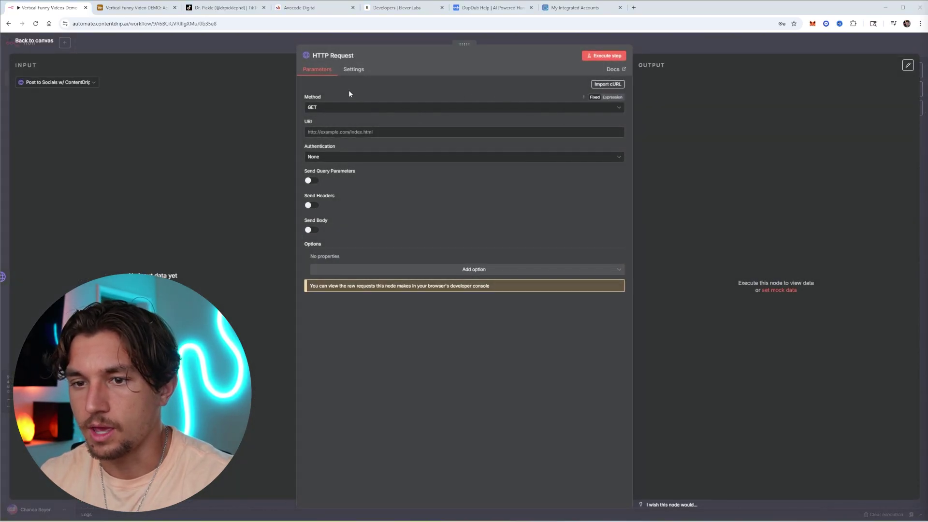
left_click(351, 56)
type("Get ")
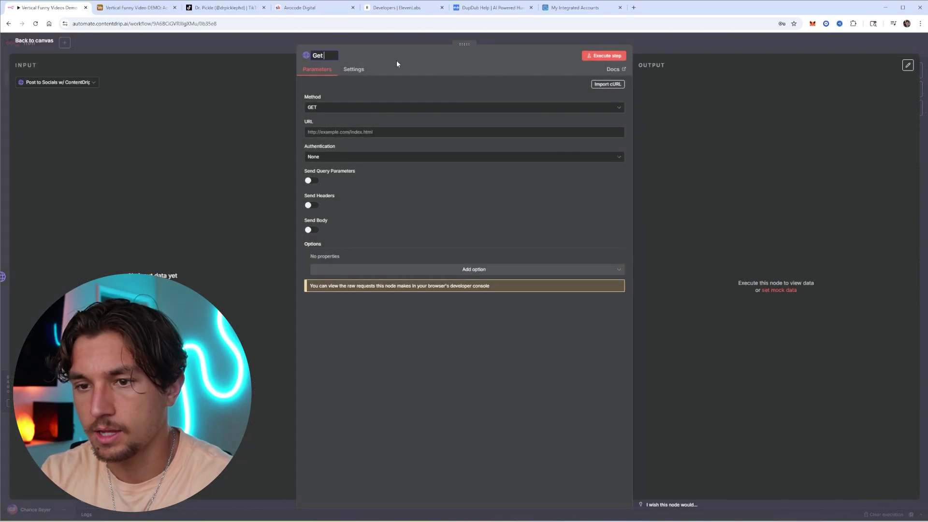
type("Hosted Render")
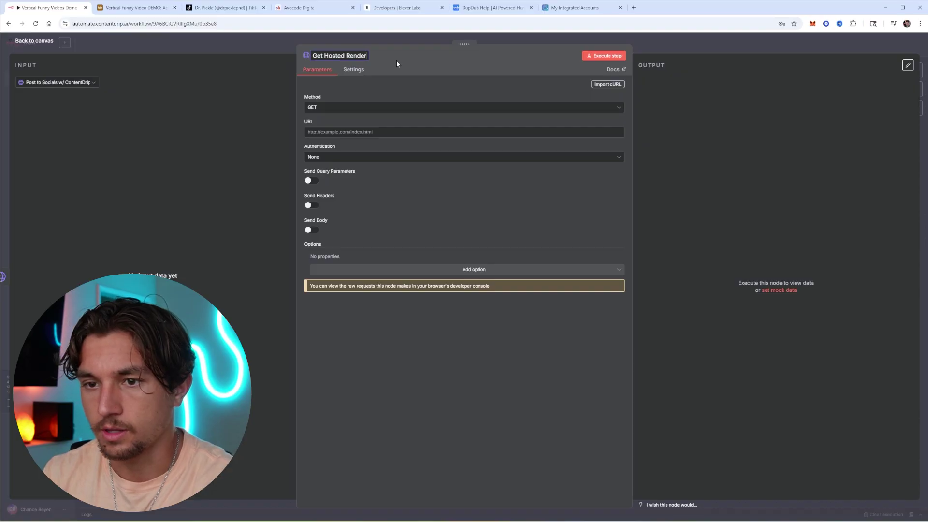
left_click(418, 127)
type("https://api.shotstack.io/serve/v1/assets/render/{{ $('Wait1').item.json.body.id }}")
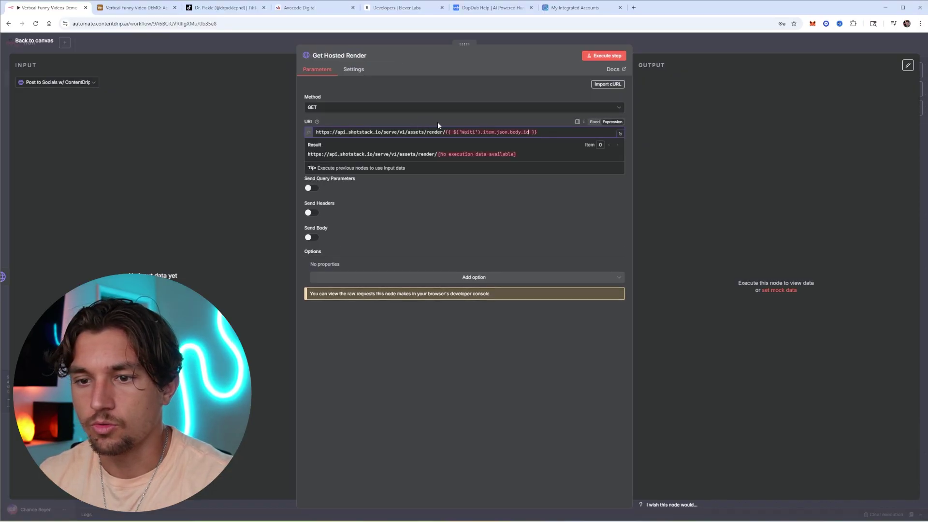
left_click(480, 119)
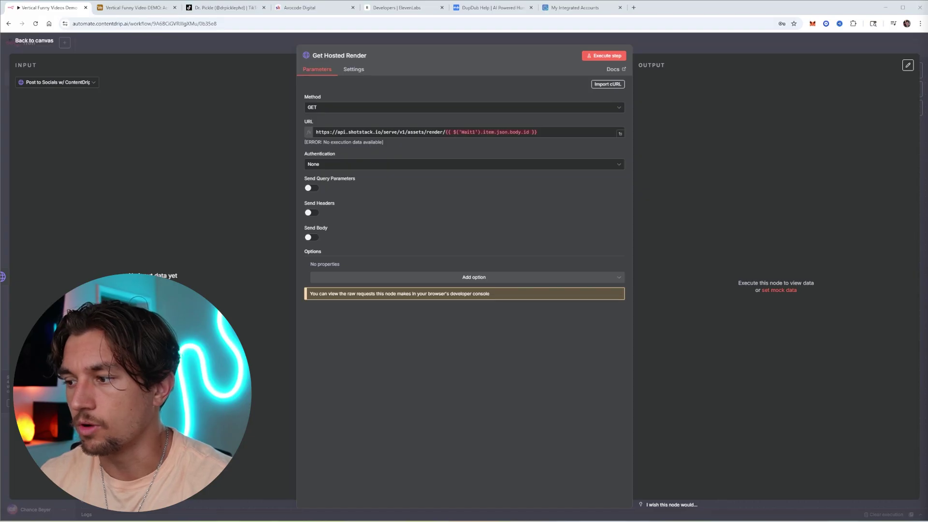
Set Get Hosted Render's authentication to Generic Credential Type with Header Auth, using the ShotStack.io credential.
left_click(361, 166)
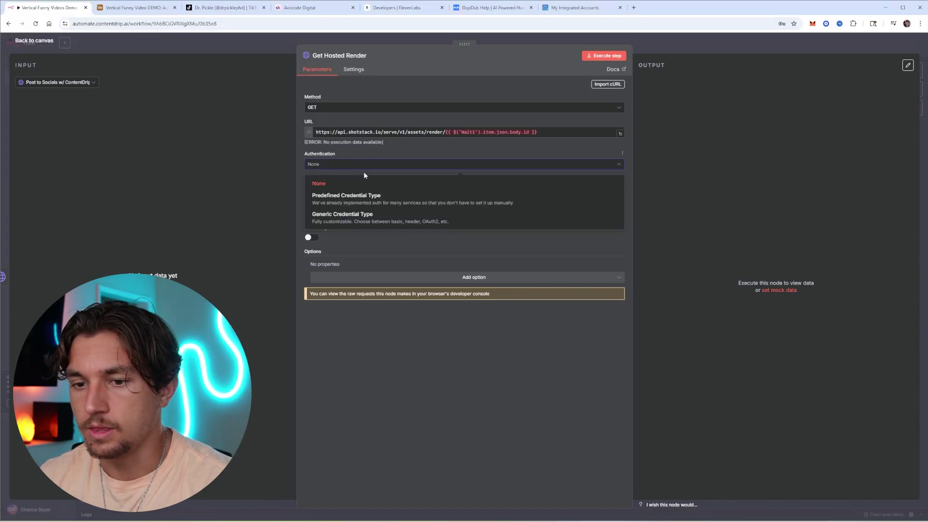
left_click(365, 217)
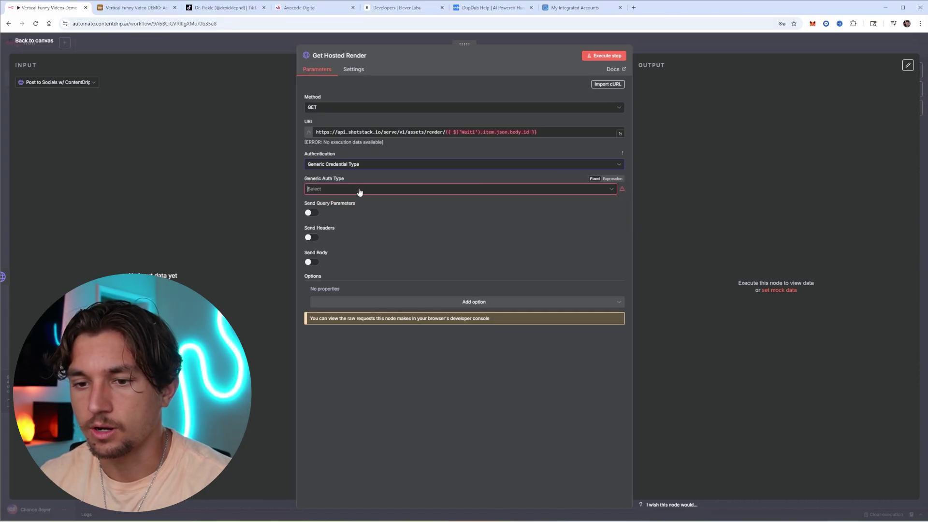
left_click(357, 189)
left_click(346, 259)
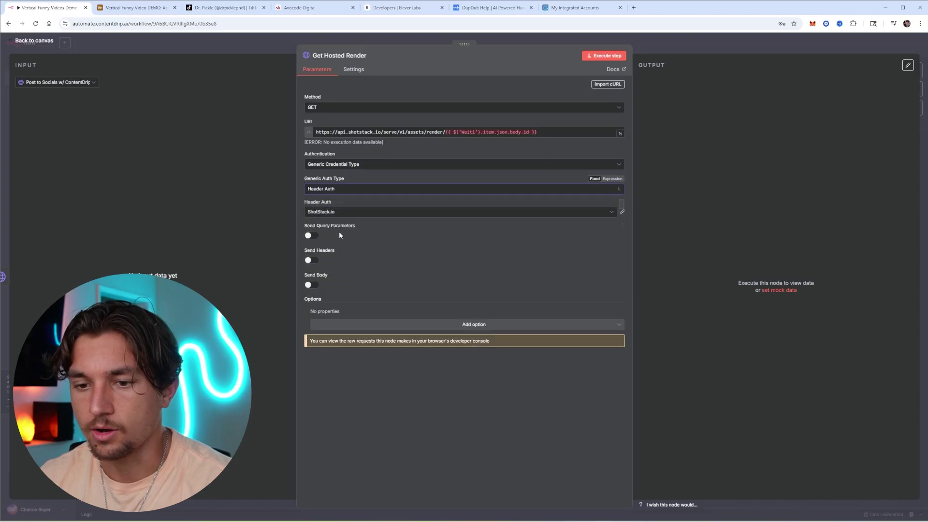
left_click(348, 212)
left_click(351, 202)
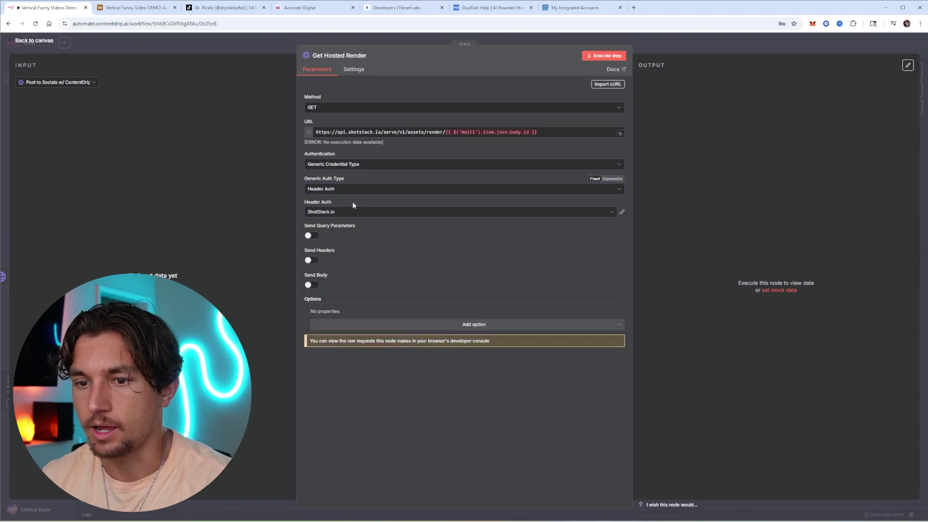
Add an Airtable Update record node after Get Hosted Render.
left_click(668, 46)
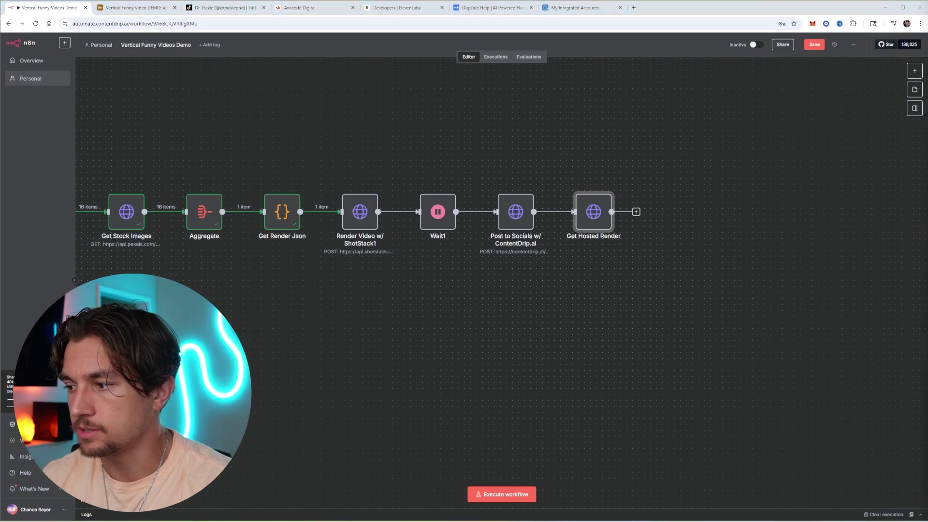
left_click(636, 212)
type("ait")
left_click(816, 180)
left_click(817, 248)
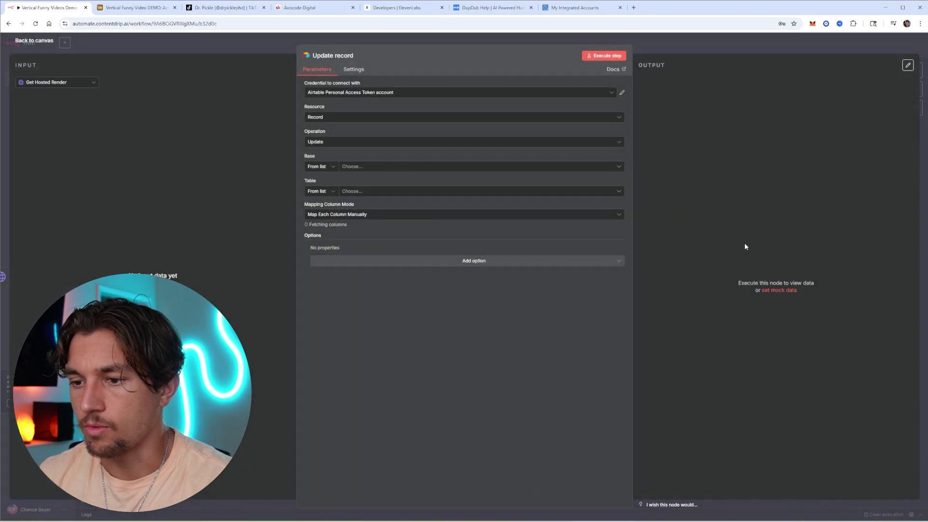
Point the Update record node at the Vertical Funny Video DEMO base and its Videos table.
left_click(377, 166)
scroll(377, 243, "down", 5)
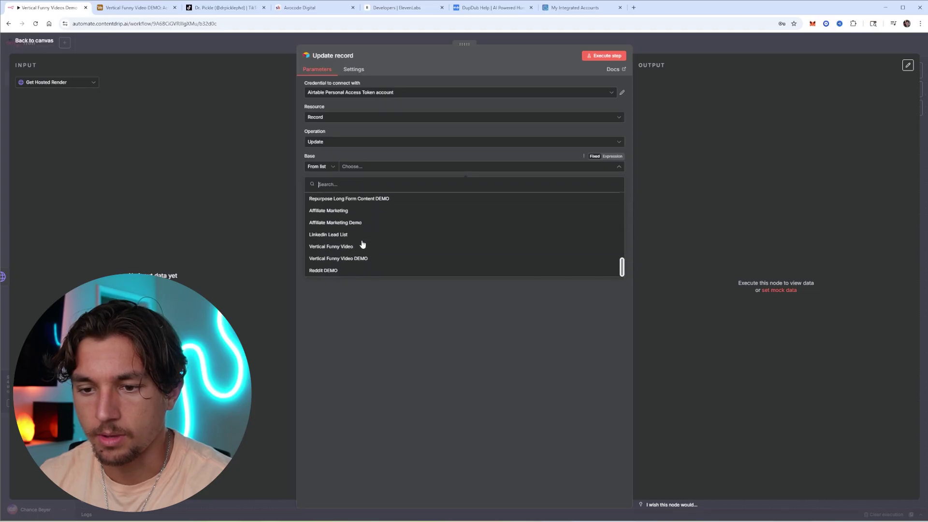
left_click(356, 259)
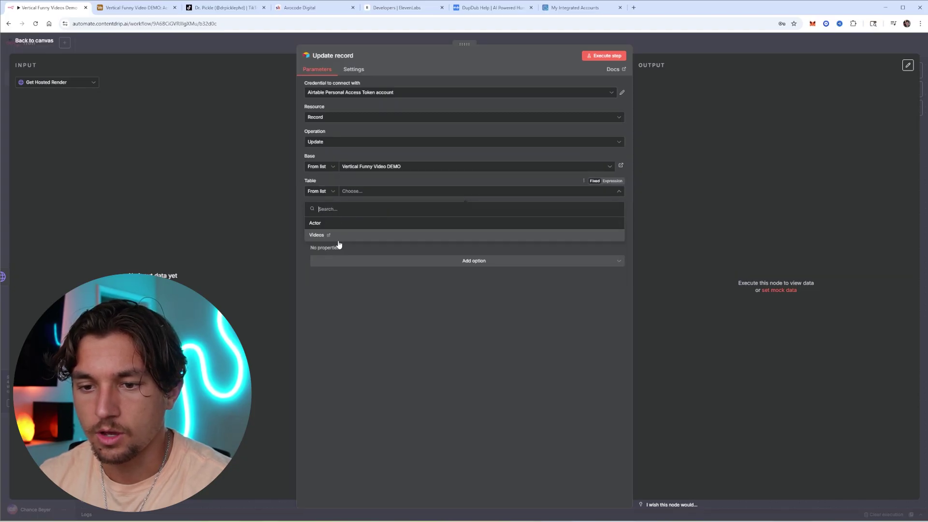
left_click(338, 245)
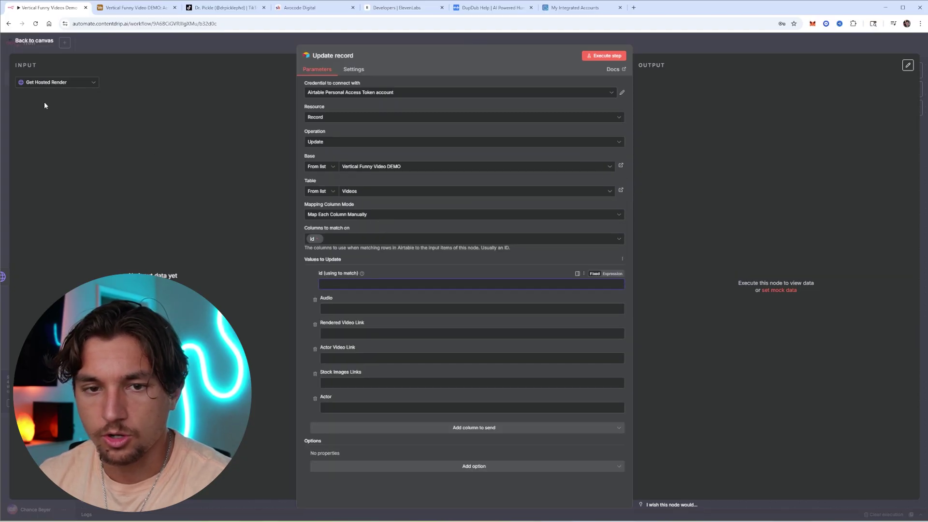
Map the matching id to {{ $('Create a record').item.json.id }} and remove the Audio column from the values to update.
left_click(48, 82)
scroll(70, 140, "down", 6)
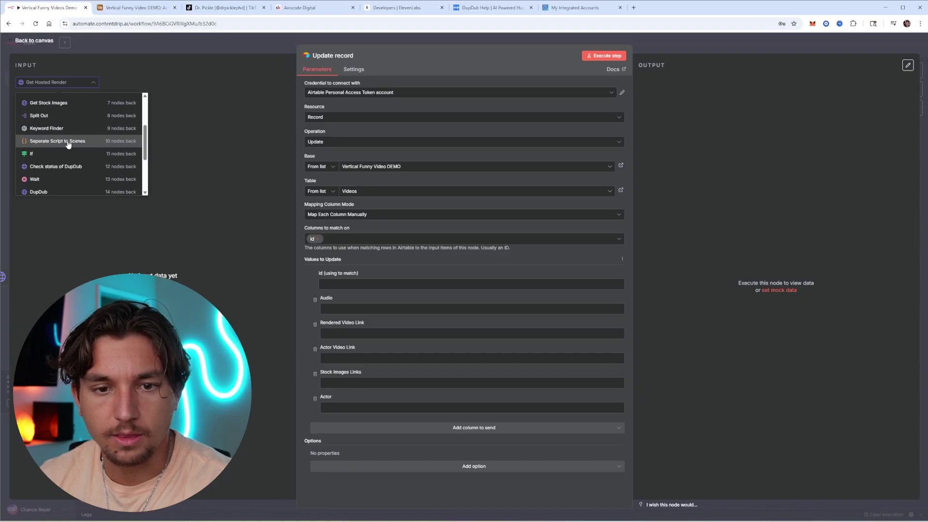
left_click(61, 141)
left_click_drag(54, 113, 338, 284)
left_click(315, 300)
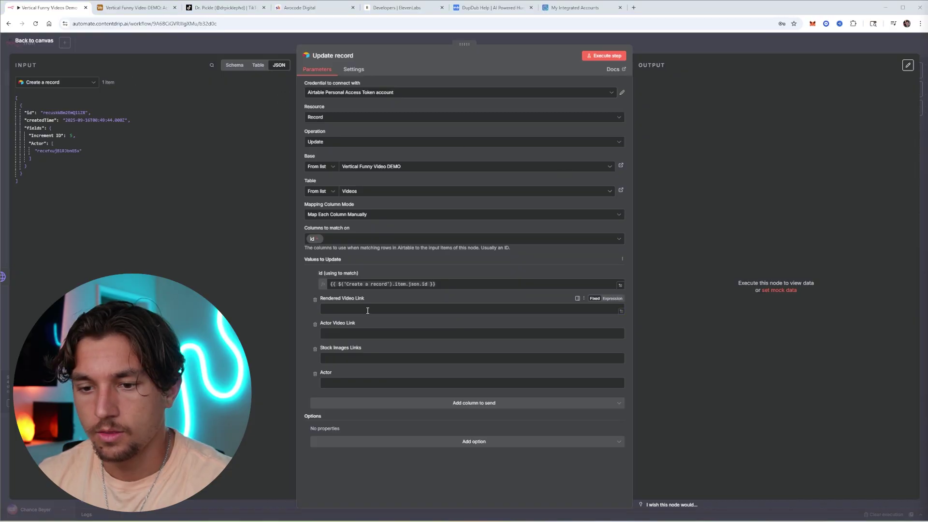
Set Rendered Video Link to {{ $json.data[0].attributes.url }} and Actor Video Link to {{ $('Check status of DupDub').item.json.data.videoUrl }}.
type("{{ $json.data[0].attributes.url }}")
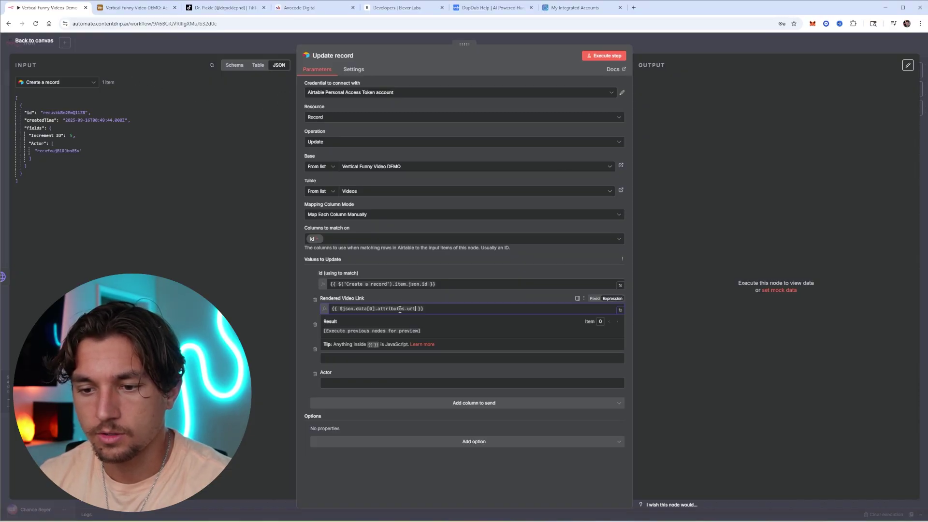
left_click(384, 333)
type("{{ $('Check status of DupDub').item.json.data.videoUrl }}")
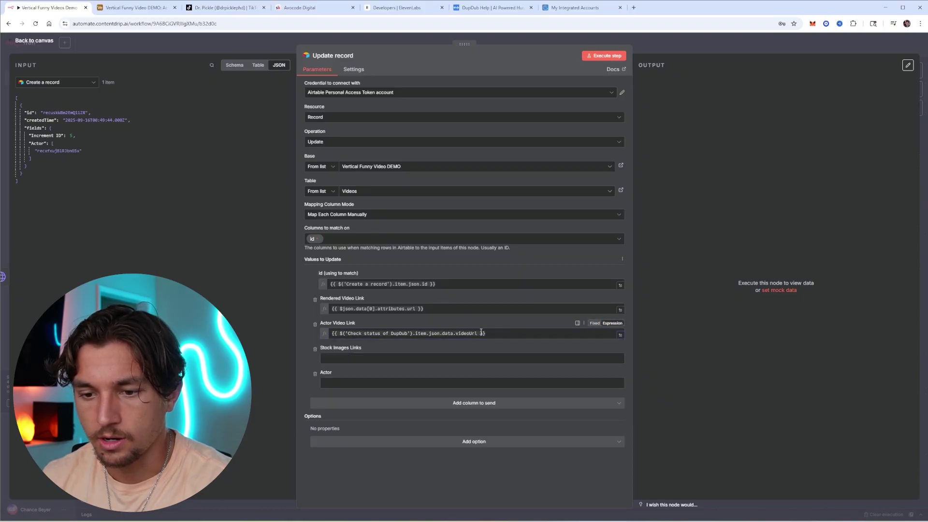
Set Stock Images Links to the expression {{ JSON.stringify($('Aggregate').item.json.original) }} and remove the Actor column.
left_click(562, 358)
left_click(612, 348)
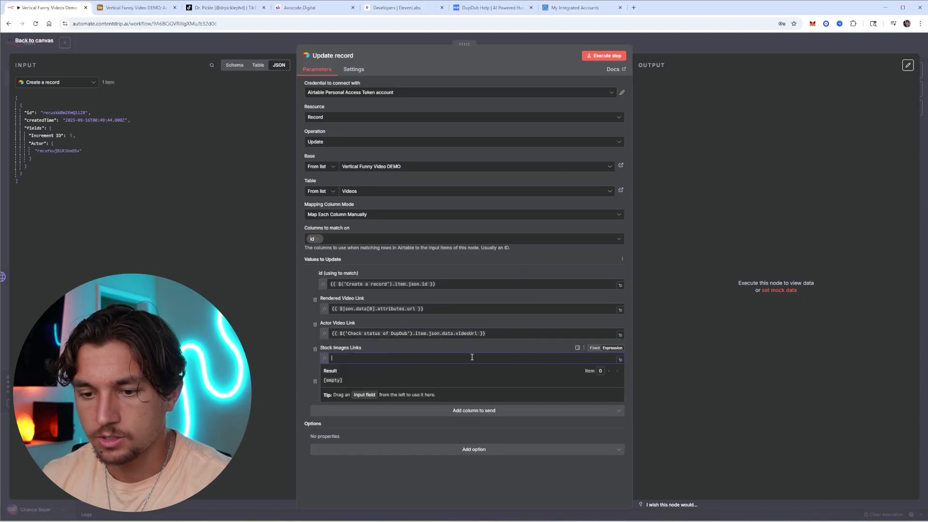
type("{{ JSON.stringify($('Aggregate').item.json.original) }}")
left_click(416, 349)
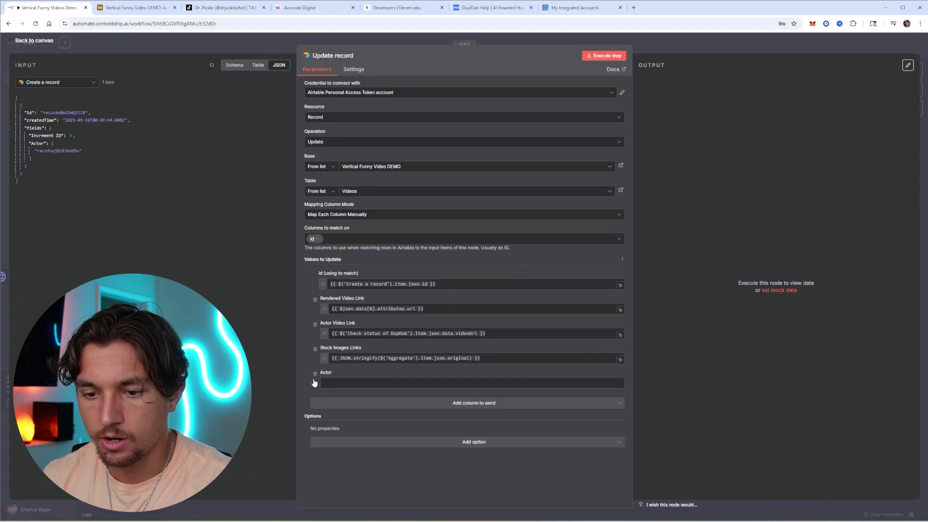
left_click(315, 374)
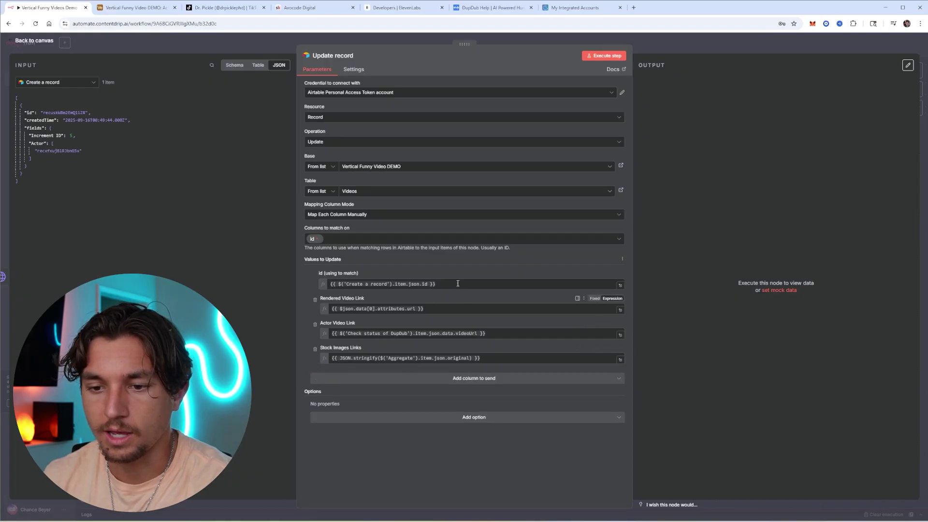
Save the workflow from the canvas, and execute the Aggregate node and the chain through Update record.
left_click(655, 48)
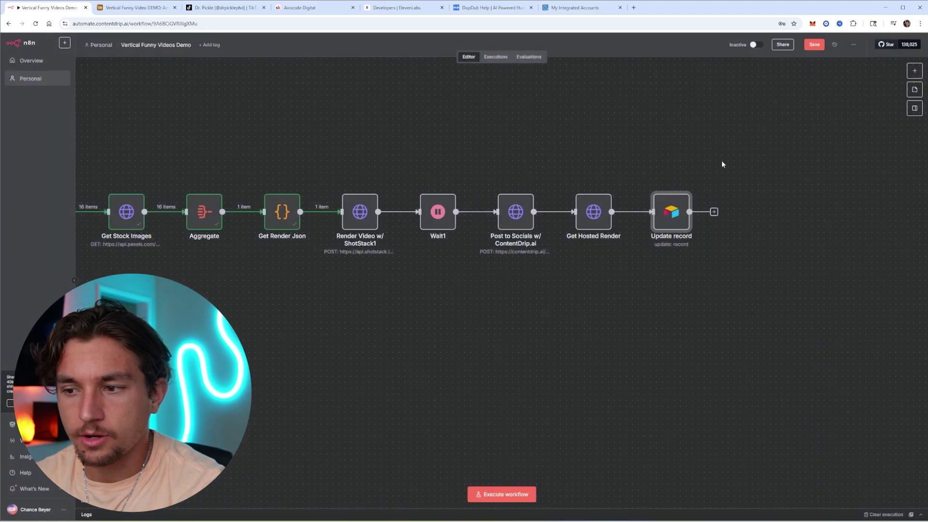
left_click(815, 44)
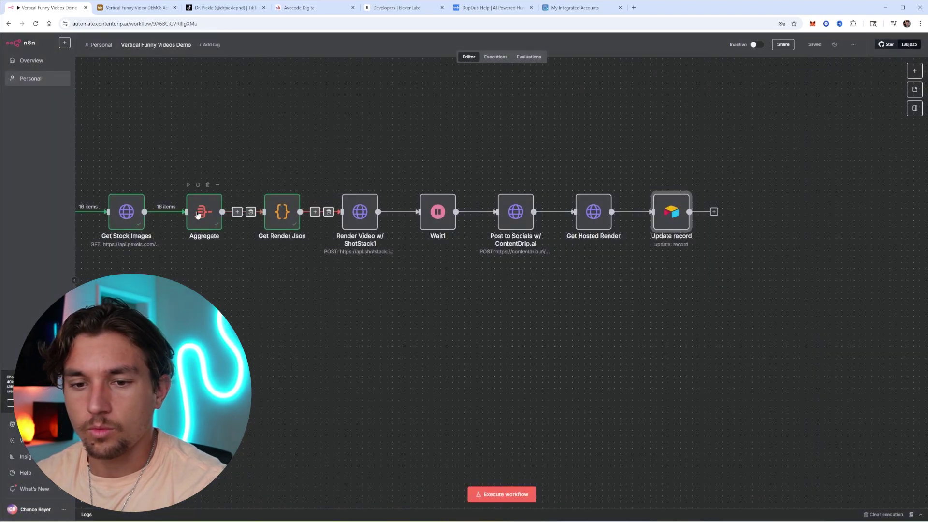
left_click(188, 184)
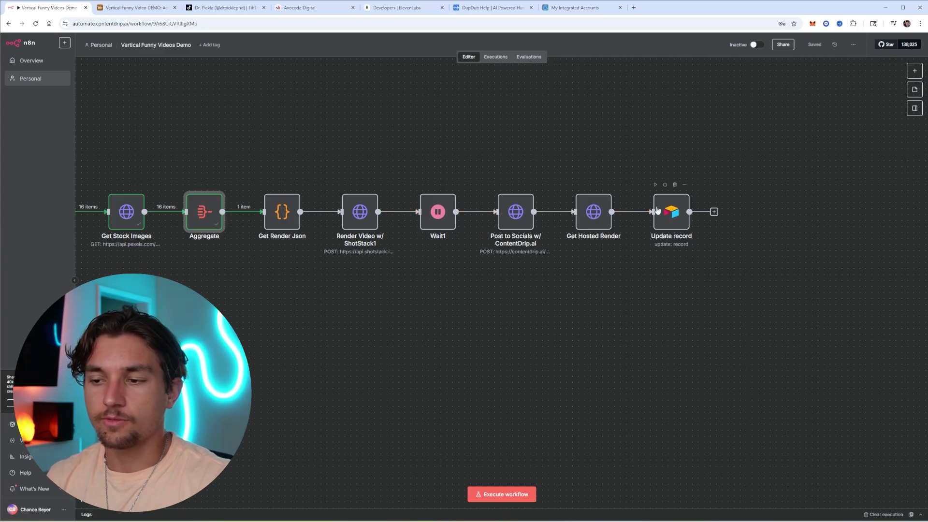
left_click(656, 185)
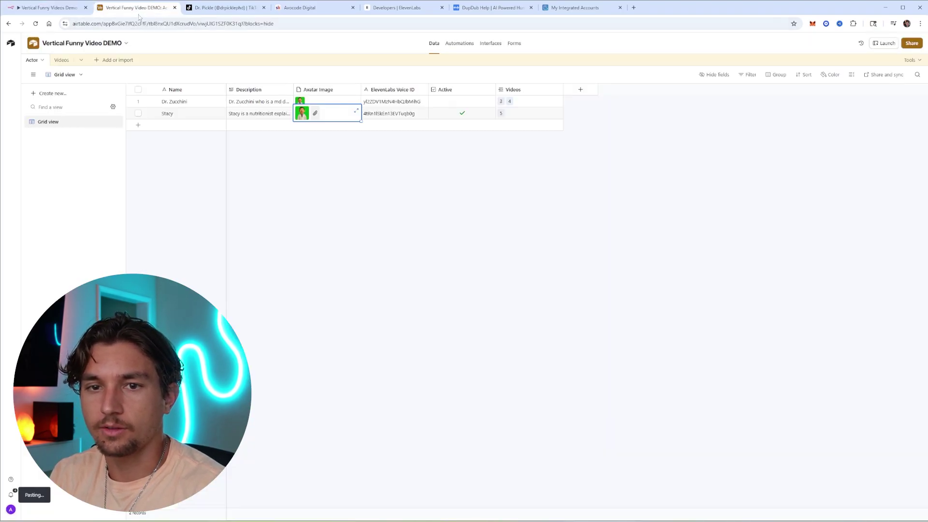
Switch to the Airtable Videos table, check the newest record's fields, and play the video from its Rendered Video Link.
left_click(137, 9)
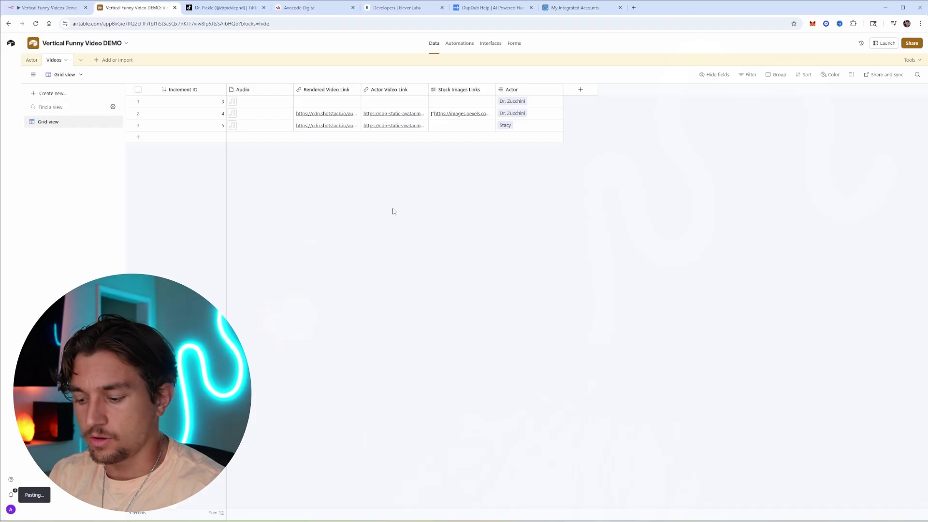
left_click(477, 127)
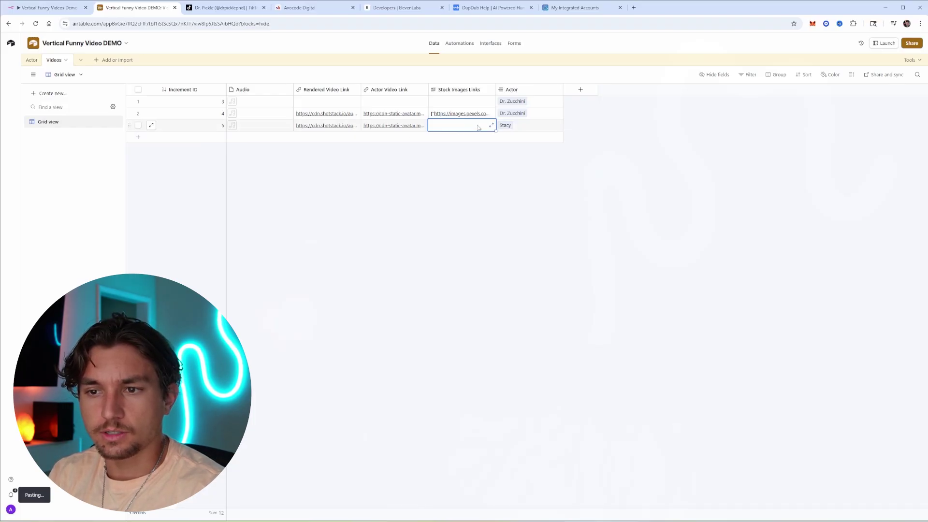
left_click(398, 170)
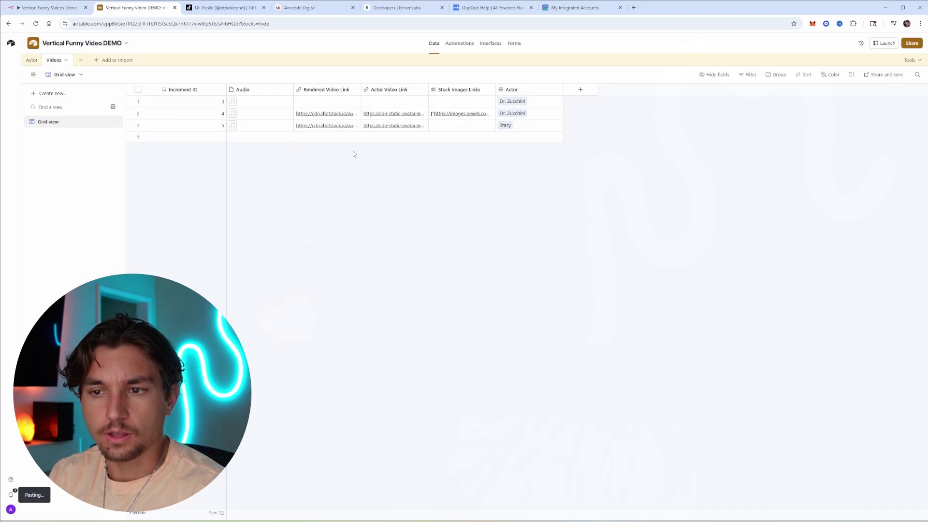
left_click(316, 127)
left_click(316, 125)
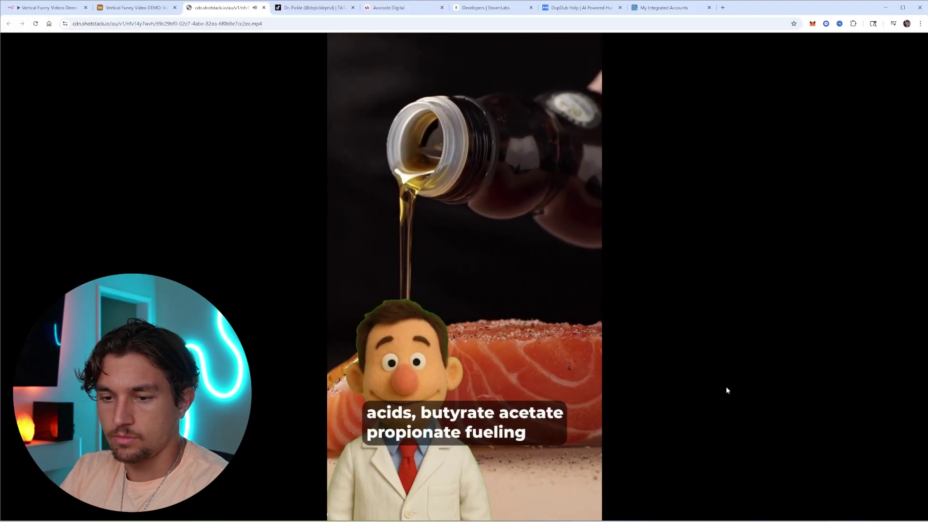
left_click(548, 357)
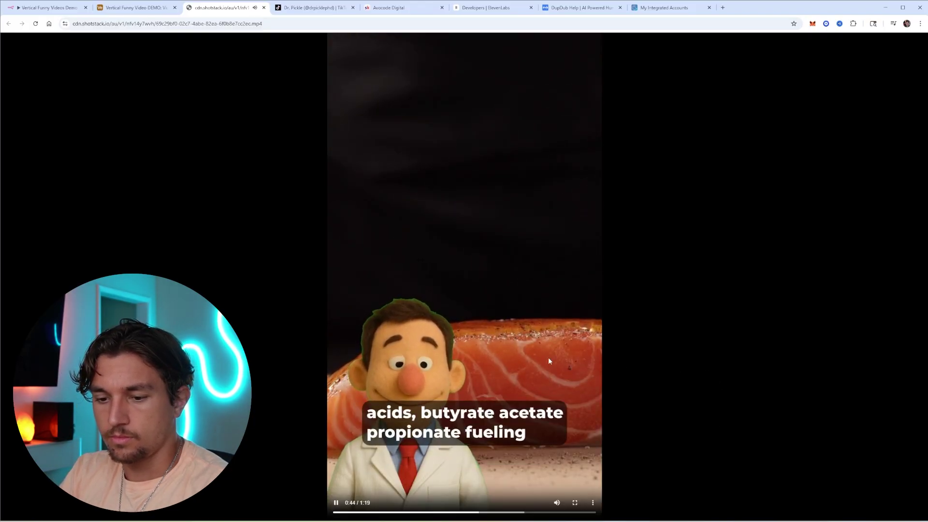